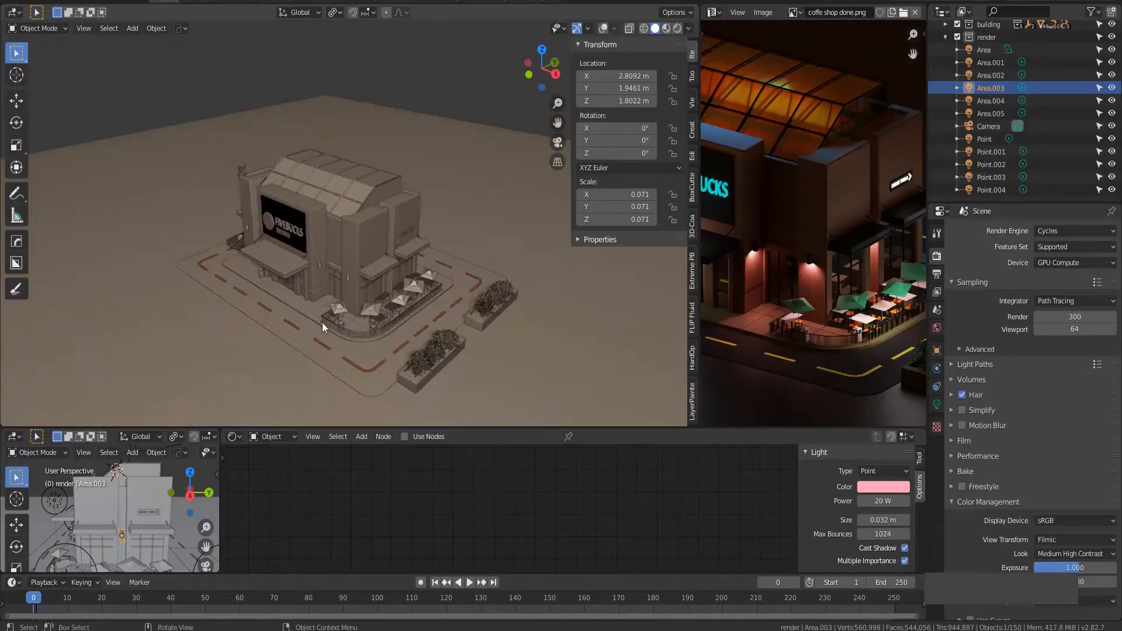
Inspect the coffee shop building, its front sign, terrace and road from several angles.
{"action": "middle_click_drag", "start_coordinate": [322, 328], "coordinate": [388, 332]}
{"action": "scroll", "coordinate": [388, 332], "scroll_direction": "down", "scroll_amount": 4}
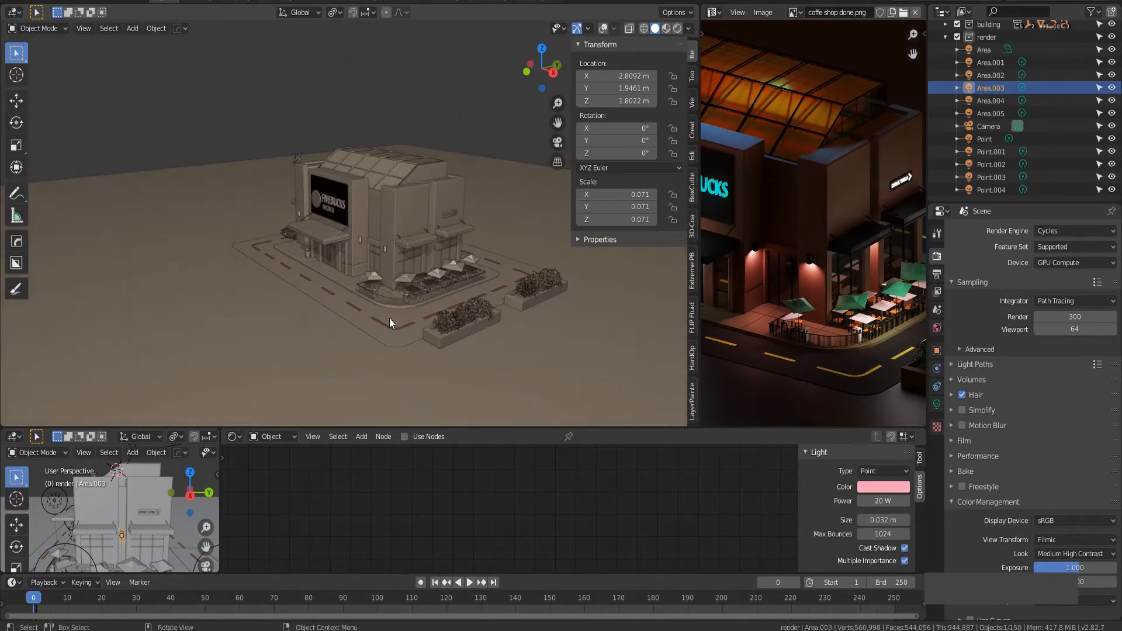
{"action": "scroll", "coordinate": [389, 318], "scroll_direction": "up", "scroll_amount": 4}
{"action": "middle_click_drag", "start_coordinate": [506, 317], "coordinate": [440, 313]}
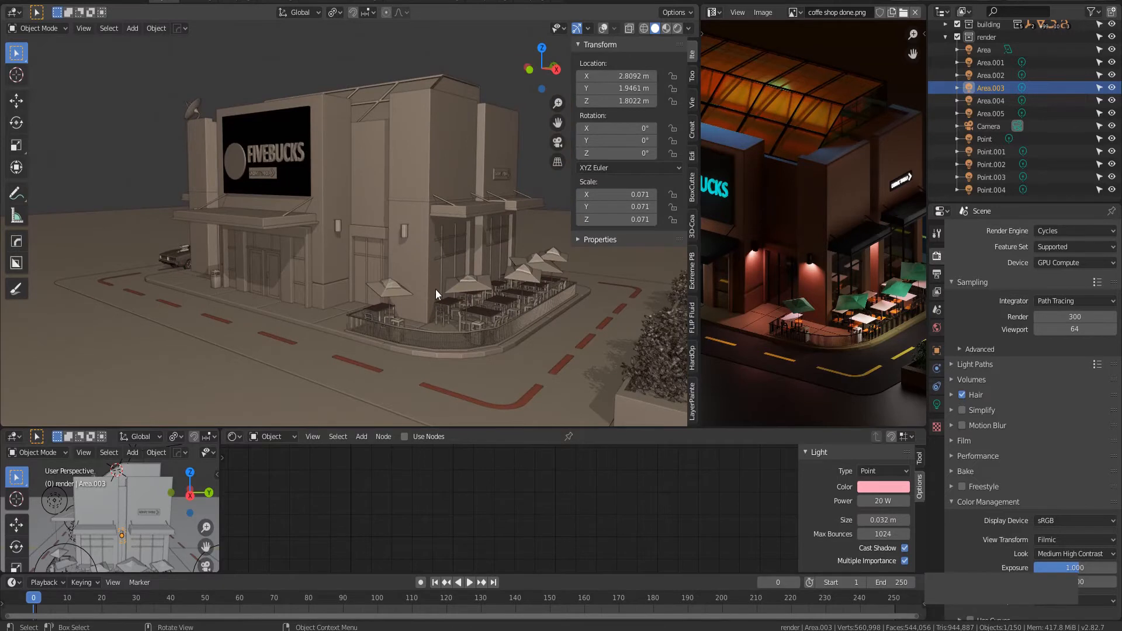
{"action": "scroll", "coordinate": [342, 266], "scroll_direction": "down", "scroll_amount": 3}
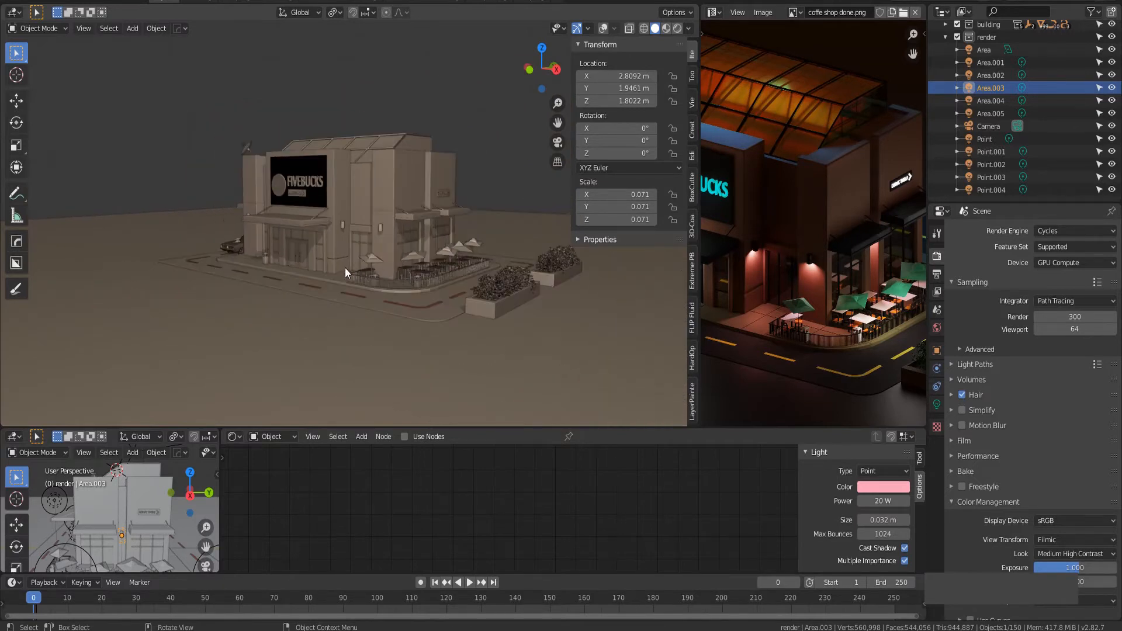
{"action": "scroll", "coordinate": [328, 271], "scroll_direction": "up", "scroll_amount": 5}
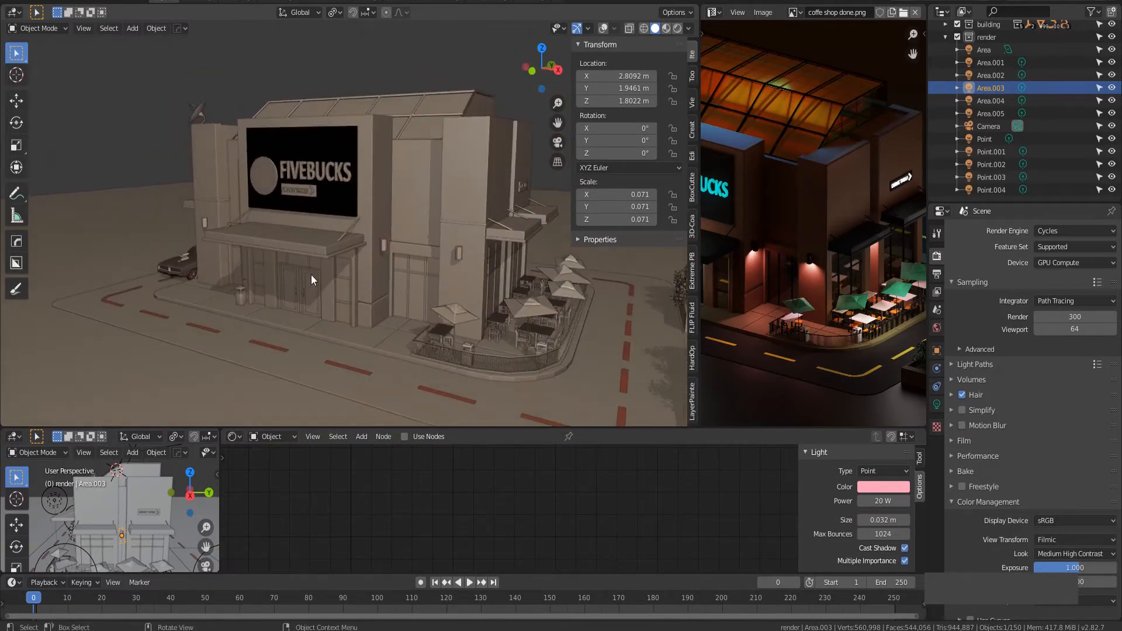
{"action": "scroll", "coordinate": [300, 264], "scroll_direction": "down", "scroll_amount": 4}
{"action": "scroll", "coordinate": [321, 261], "scroll_direction": "up", "scroll_amount": 2}
Show the viewport overlays and delete all area and point lights from the render collection, keeping the camera.
{"action": "key", "text": "shift+alt+z"}
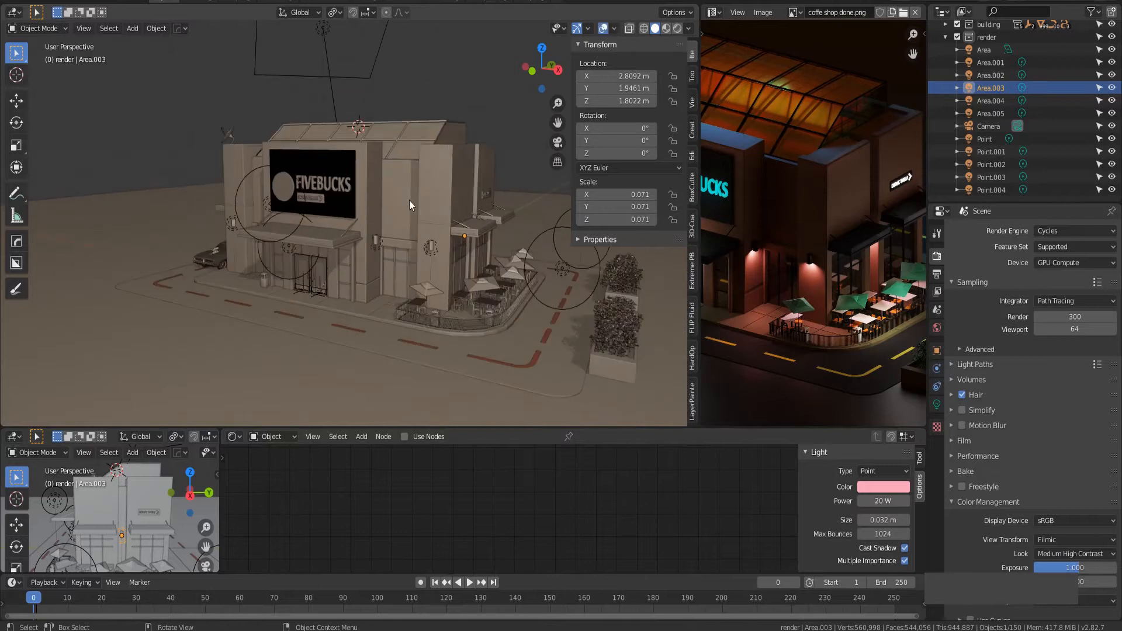
{"action": "scroll", "coordinate": [377, 224], "scroll_direction": "down", "scroll_amount": 3}
{"action": "scroll", "coordinate": [372, 261], "scroll_direction": "up", "scroll_amount": 3}
{"action": "middle_click_drag", "start_coordinate": [444, 306], "coordinate": [426, 311]}
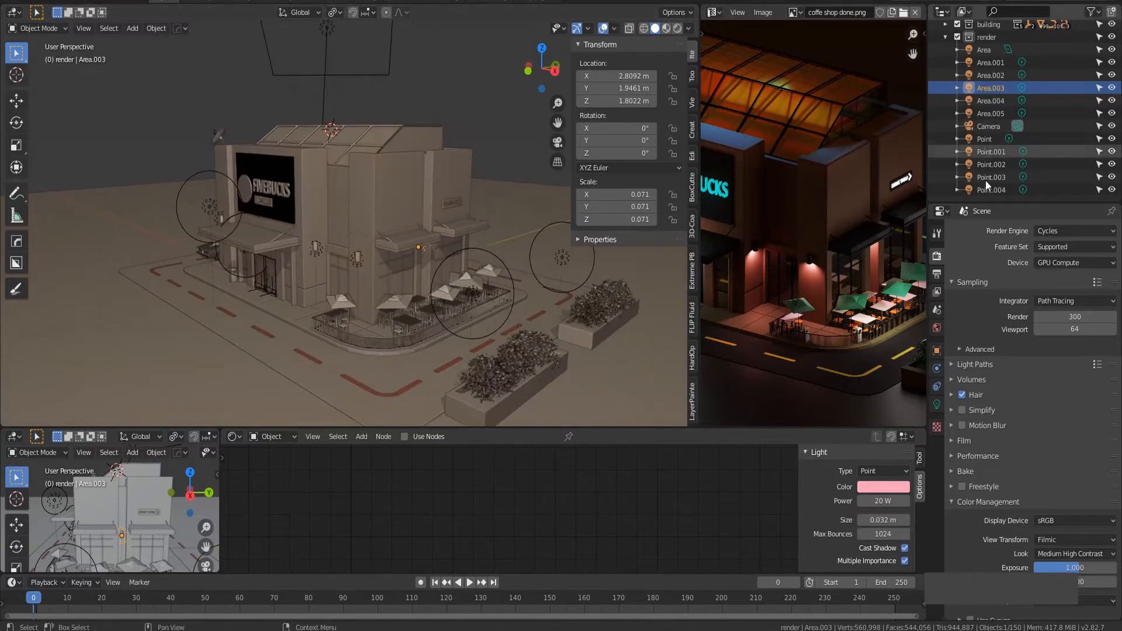
{"action": "left_click", "coordinate": [984, 49]}
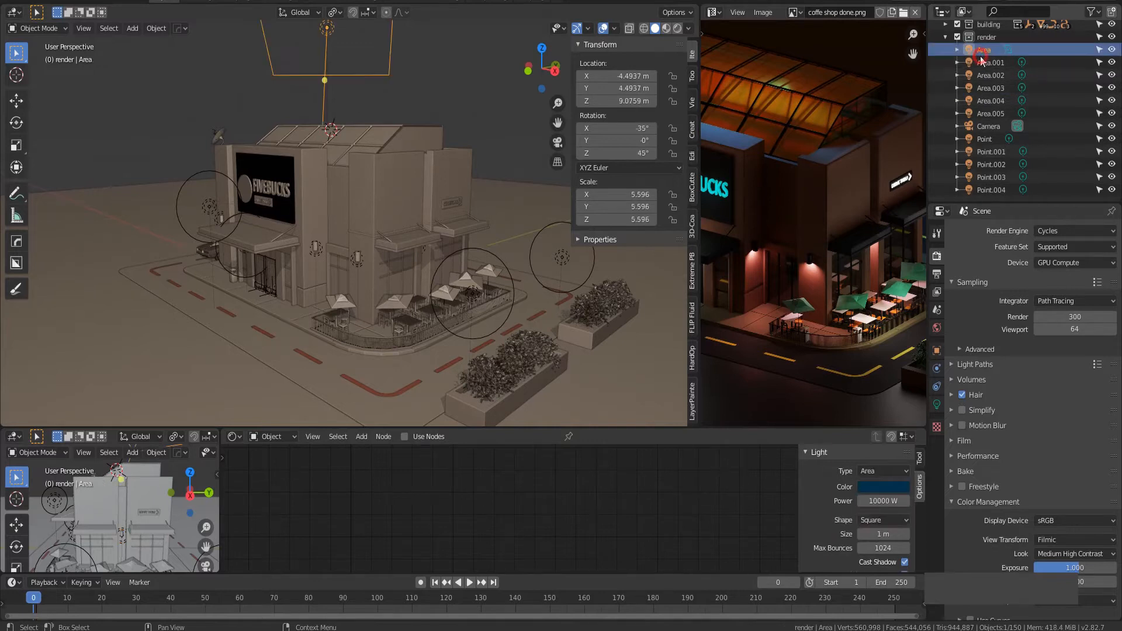
{"action": "left_click_drag", "start_coordinate": [986, 65], "coordinate": [987, 128]}
{"action": "key", "text": "x"}
{"action": "left_click", "coordinate": [523, 218]}
{"action": "key", "text": "x"}
{"action": "left_click", "coordinate": [521, 221]}
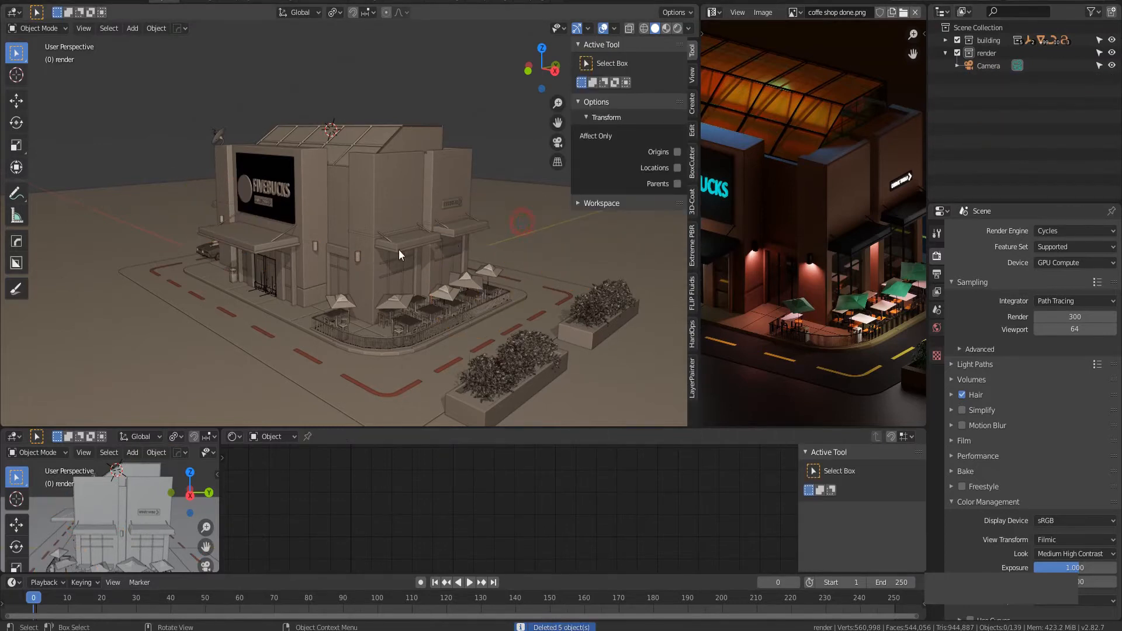
Place the 3D cursor on the wall lamp of the corner pillar beside the terrace.
{"action": "scroll", "coordinate": [386, 252], "scroll_direction": "down", "scroll_amount": 5}
{"action": "scroll", "coordinate": [385, 257], "scroll_direction": "up", "scroll_amount": 5}
{"action": "mouse_move", "coordinate": [430, 254]}
{"action": "middle_mouse_down"}
{"action": "mouse_move", "coordinate": [387, 249]}
{"action": "mouse_move", "coordinate": [444, 254]}
{"action": "middle_mouse_up"}
{"action": "scroll", "coordinate": [403, 262], "scroll_direction": "up", "scroll_amount": 3}
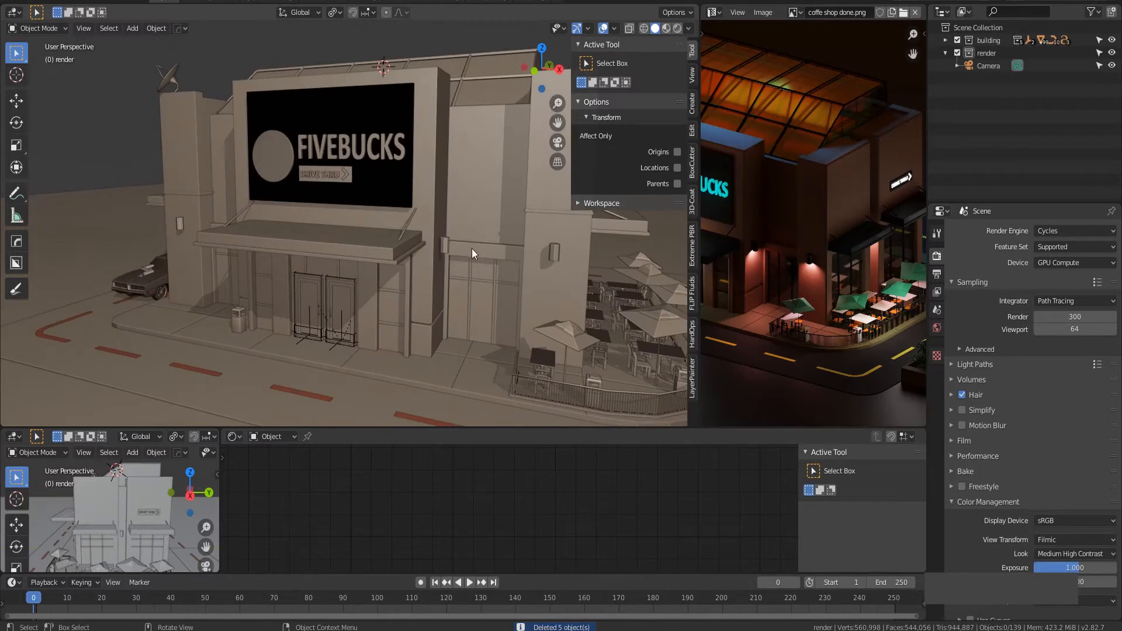
{"action": "scroll", "coordinate": [483, 272], "scroll_direction": "up", "scroll_amount": 4}
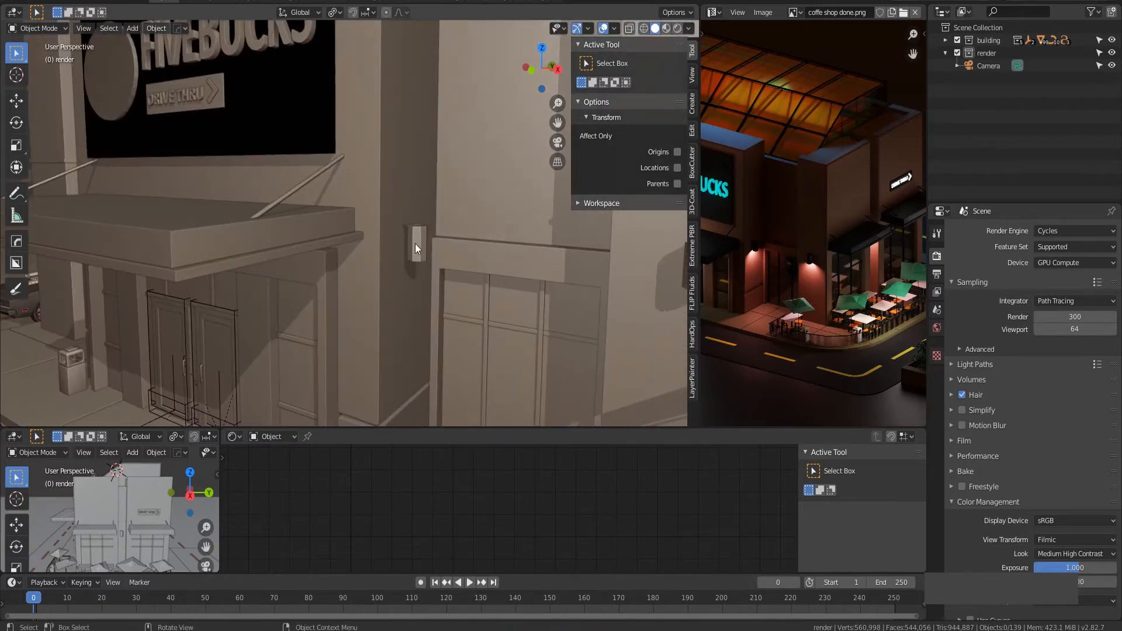
{"action": "scroll", "coordinate": [415, 245], "scroll_direction": "down", "scroll_amount": 7}
{"action": "mouse_move", "coordinate": [419, 275]}
{"action": "middle_mouse_down"}
{"action": "mouse_move", "coordinate": [517, 288]}
{"action": "mouse_move", "coordinate": [433, 279]}
{"action": "middle_mouse_up"}
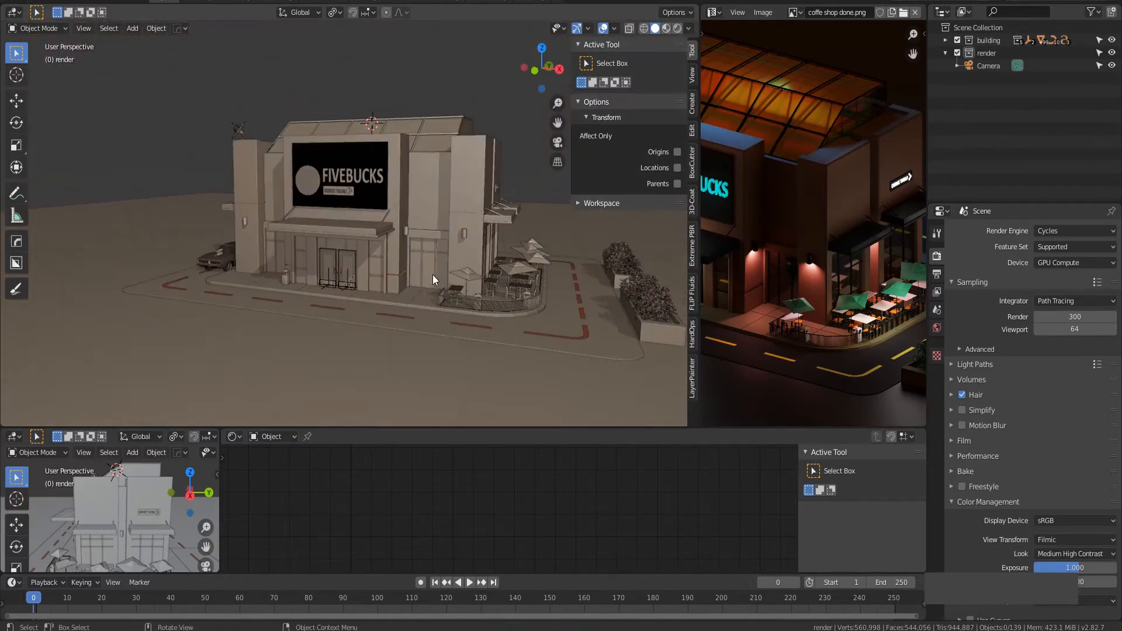
{"action": "scroll", "coordinate": [432, 279], "scroll_direction": "up", "scroll_amount": 8}
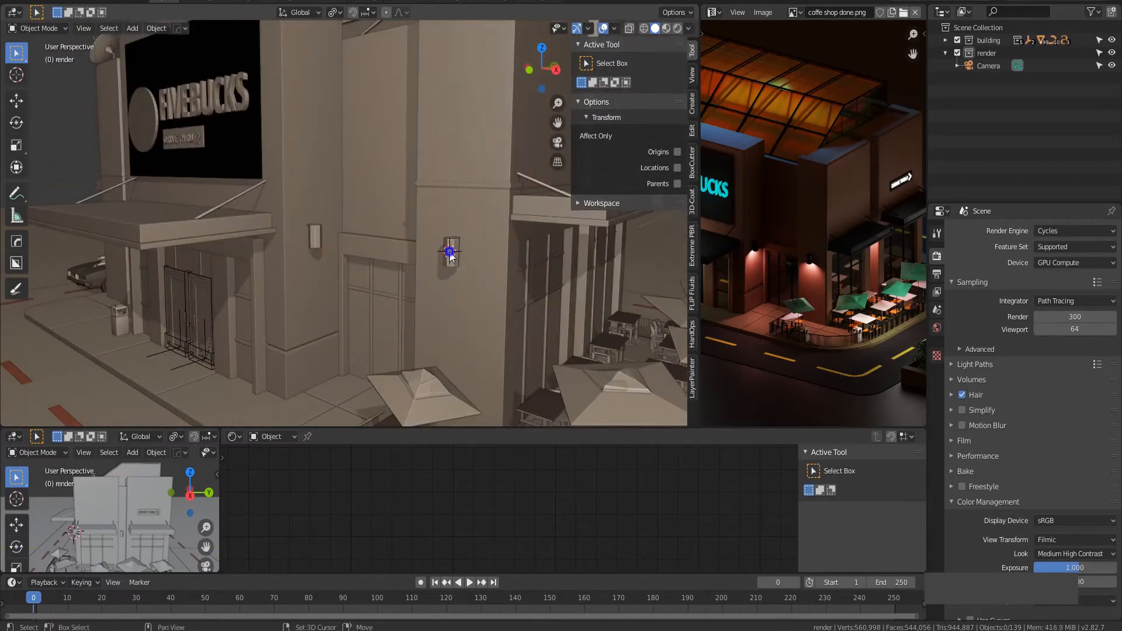
Add an area light at the 3D cursor inside the render collection.
{"action": "left_click", "coordinate": [984, 54]}
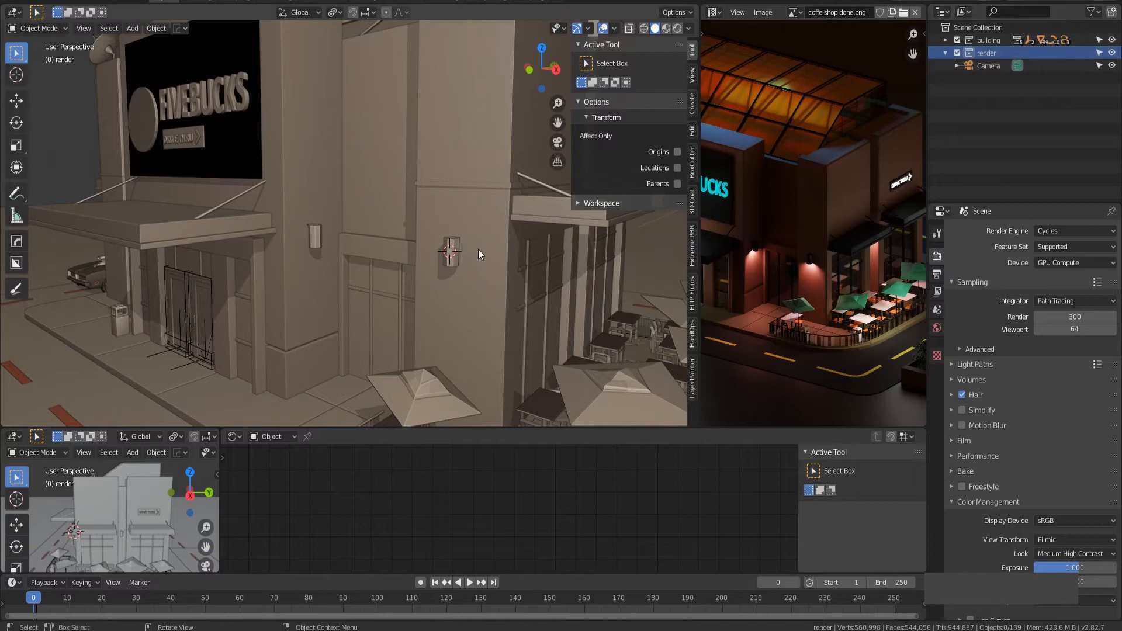
{"action": "key", "text": "shift+a"}
{"action": "mouse_move", "coordinate": [434, 270]}
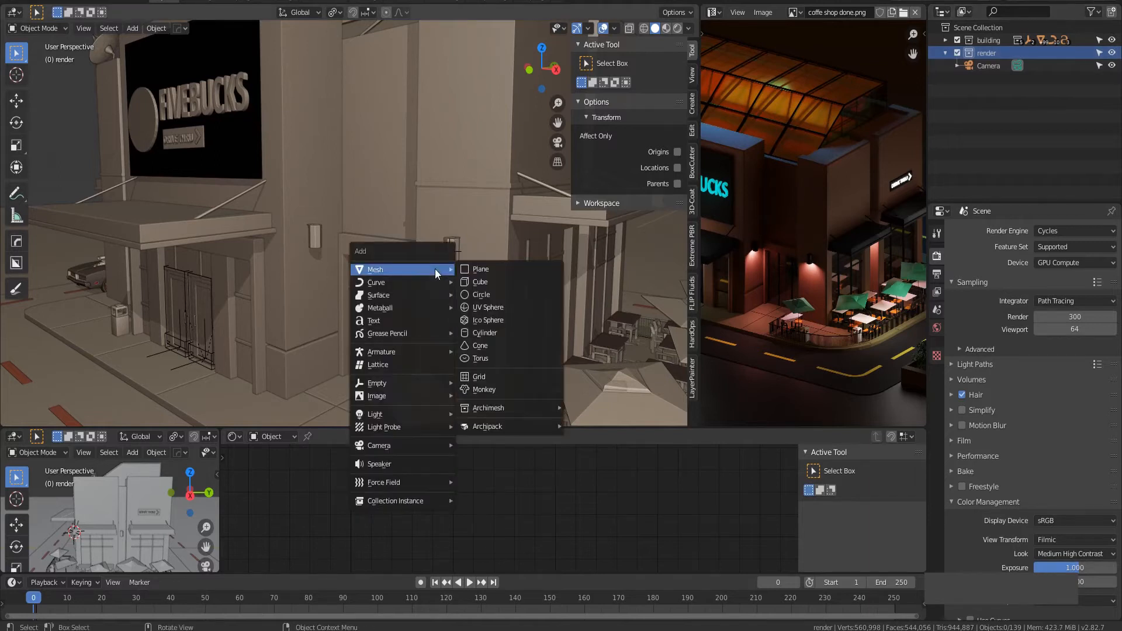
{"action": "mouse_move", "coordinate": [402, 412]}
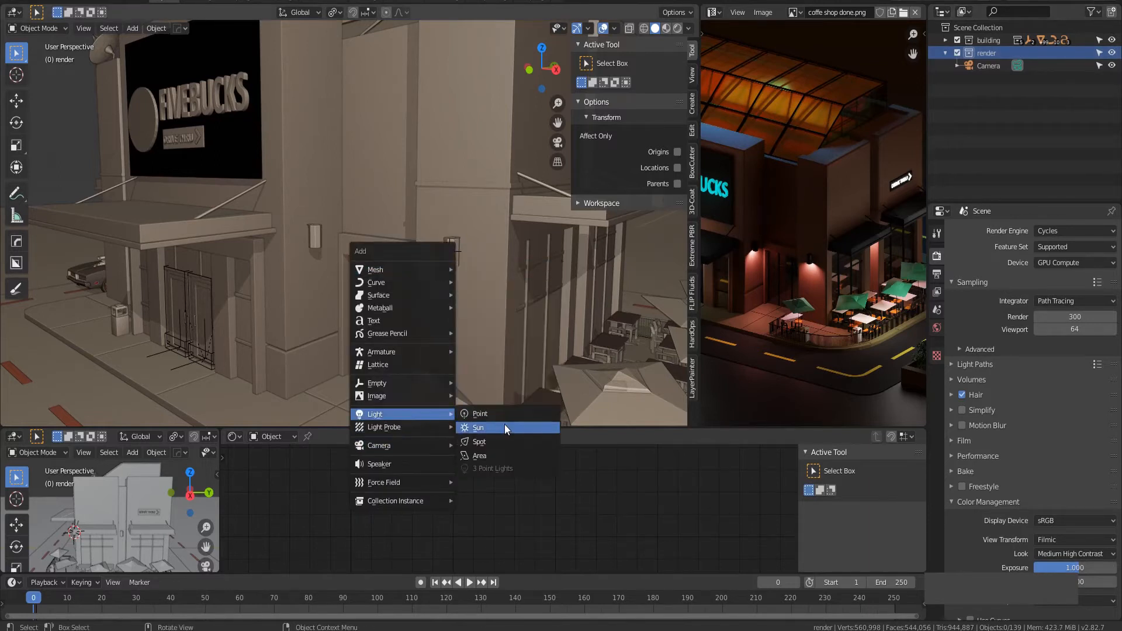
{"action": "left_click", "coordinate": [499, 456]}
Switch the viewport to rendered shading and show the scene in front orthographic view.
{"action": "middle_click_drag", "start_coordinate": [478, 339], "coordinate": [520, 289]}
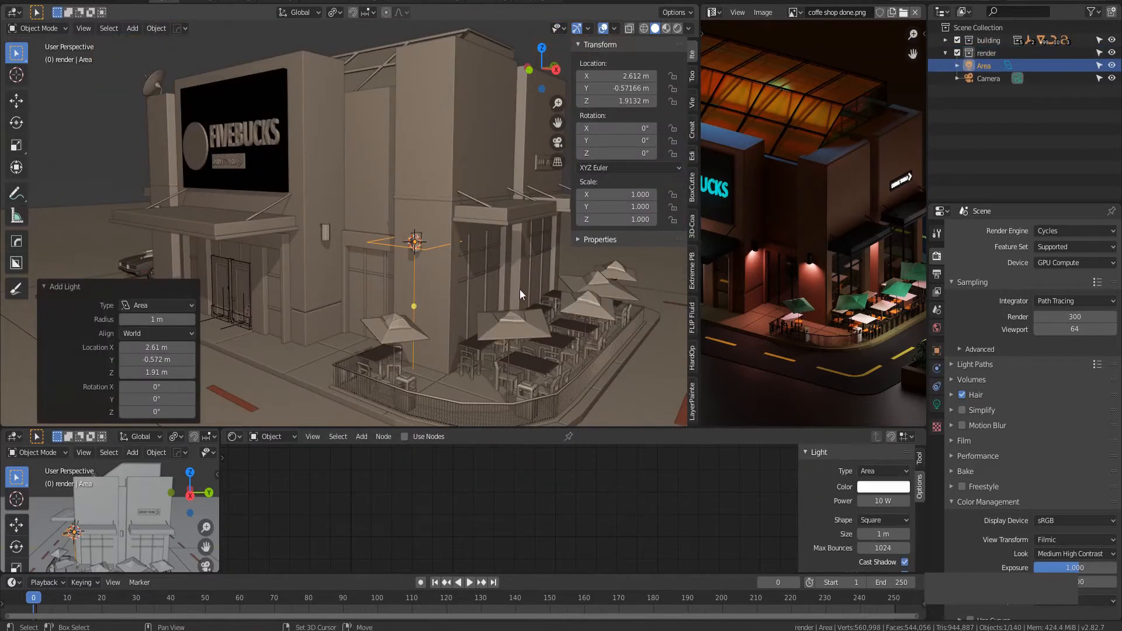
{"action": "scroll", "coordinate": [457, 286], "scroll_direction": "up", "scroll_amount": 4}
{"action": "scroll", "coordinate": [485, 283], "scroll_direction": "down", "scroll_amount": 8}
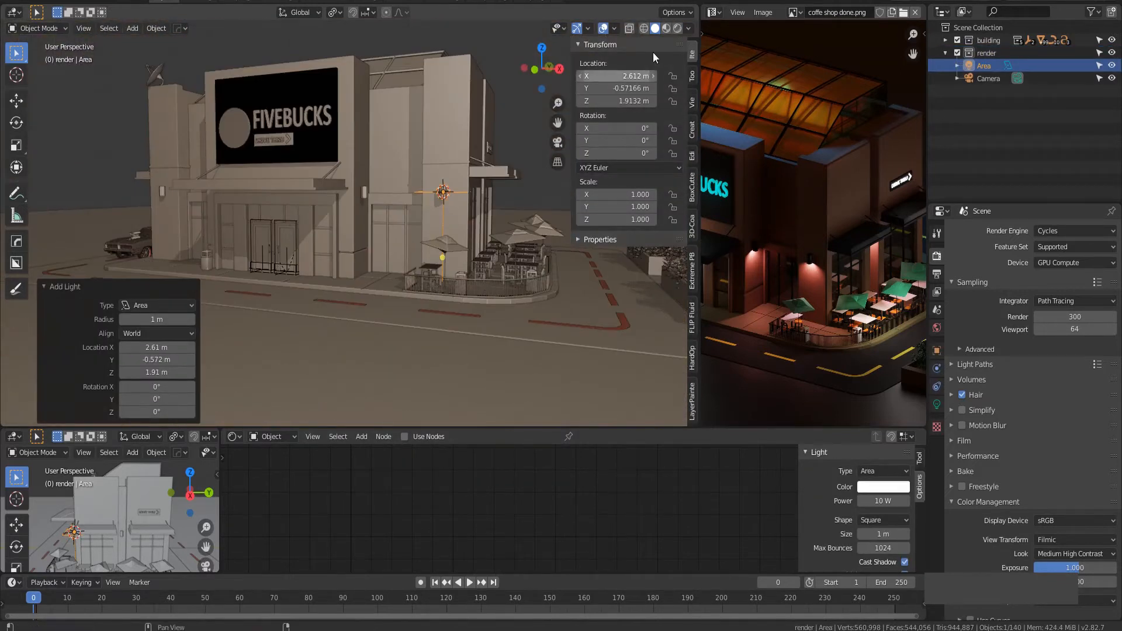
{"action": "left_click", "coordinate": [677, 28]}
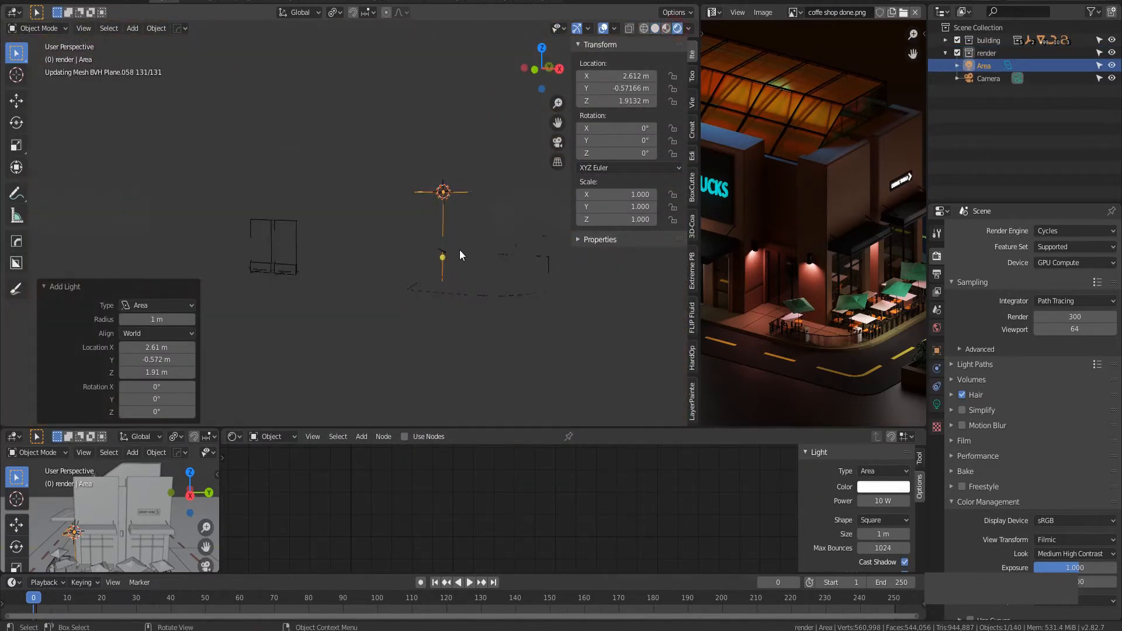
{"action": "key", "text": "KP_1"}
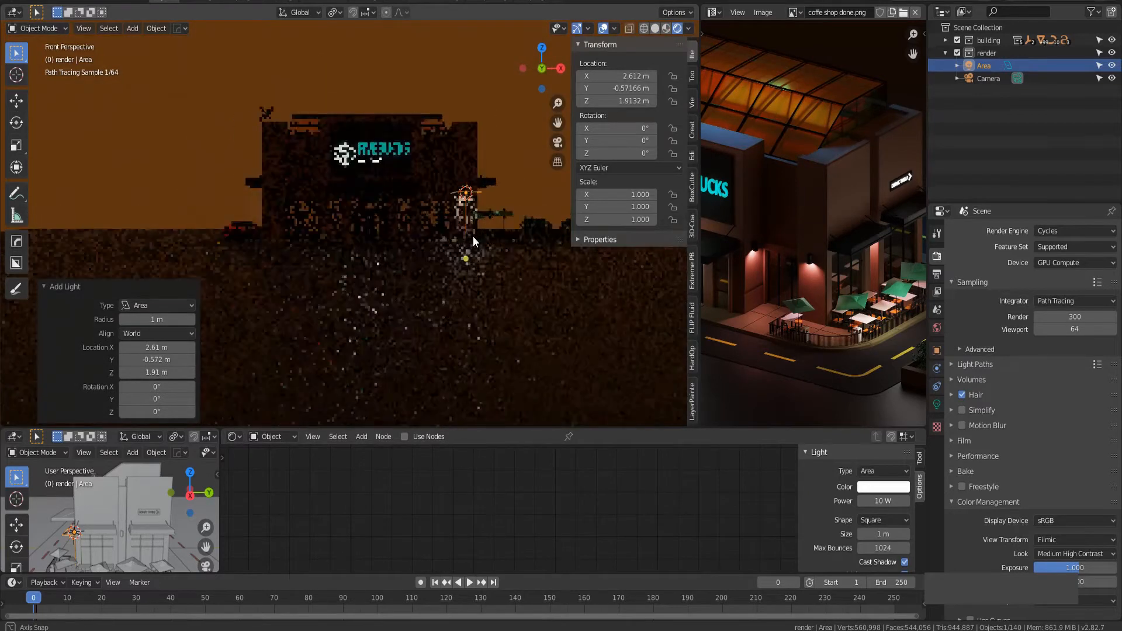
{"action": "key", "text": "KP_5"}
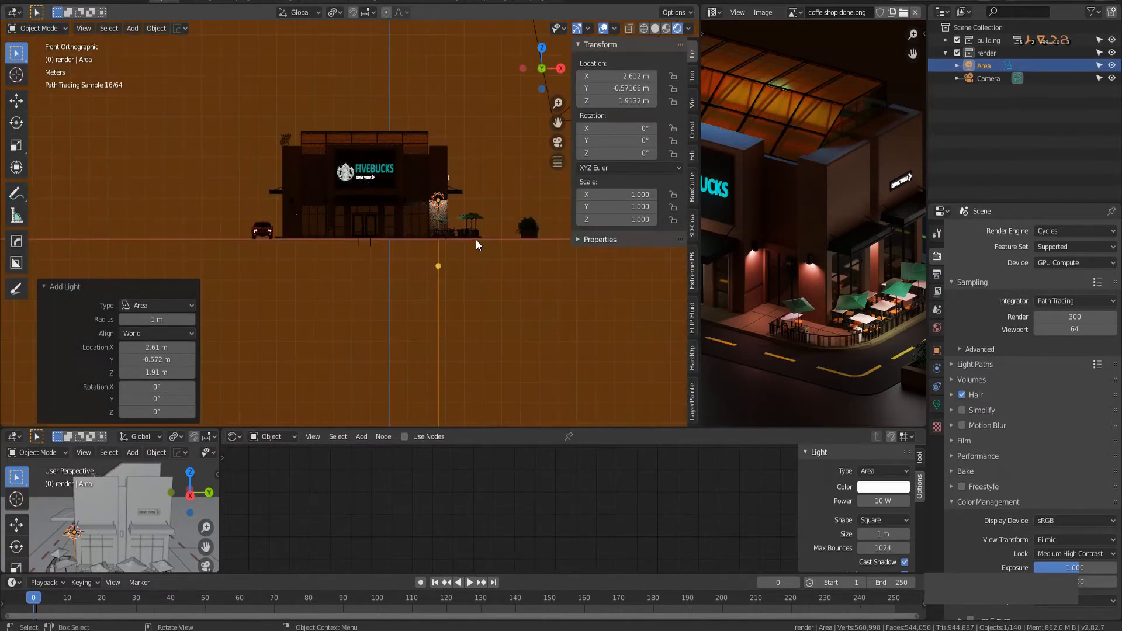
Set the render engine to Eevee.
{"action": "scroll", "coordinate": [497, 228], "scroll_direction": "up", "scroll_amount": 2}
{"action": "left_click", "coordinate": [1064, 229]}
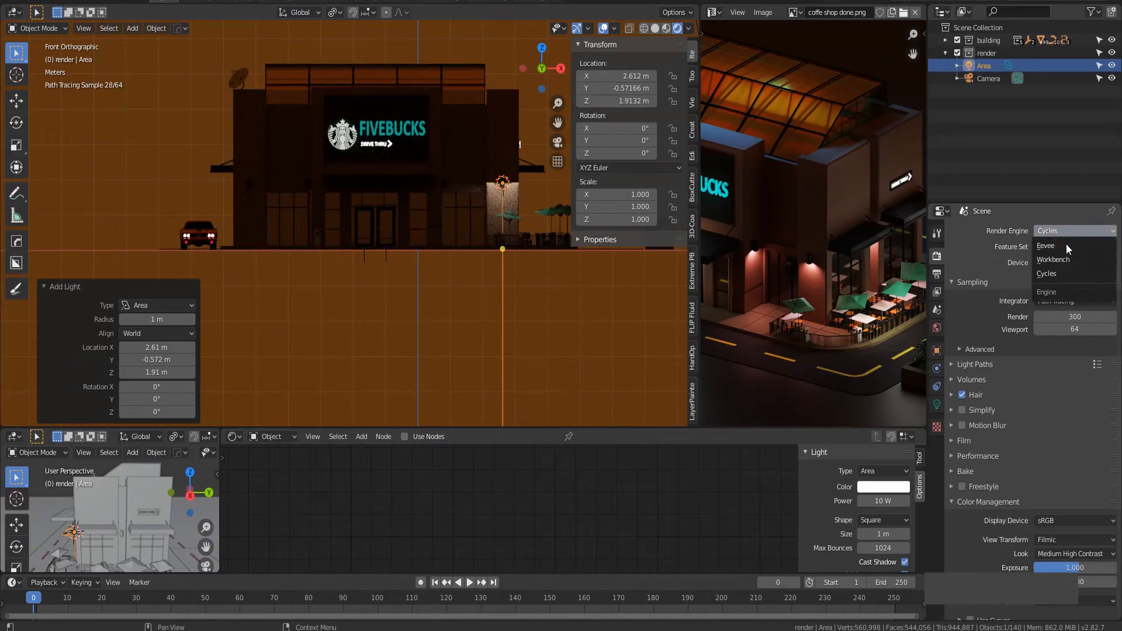
{"action": "left_click", "coordinate": [1066, 251]}
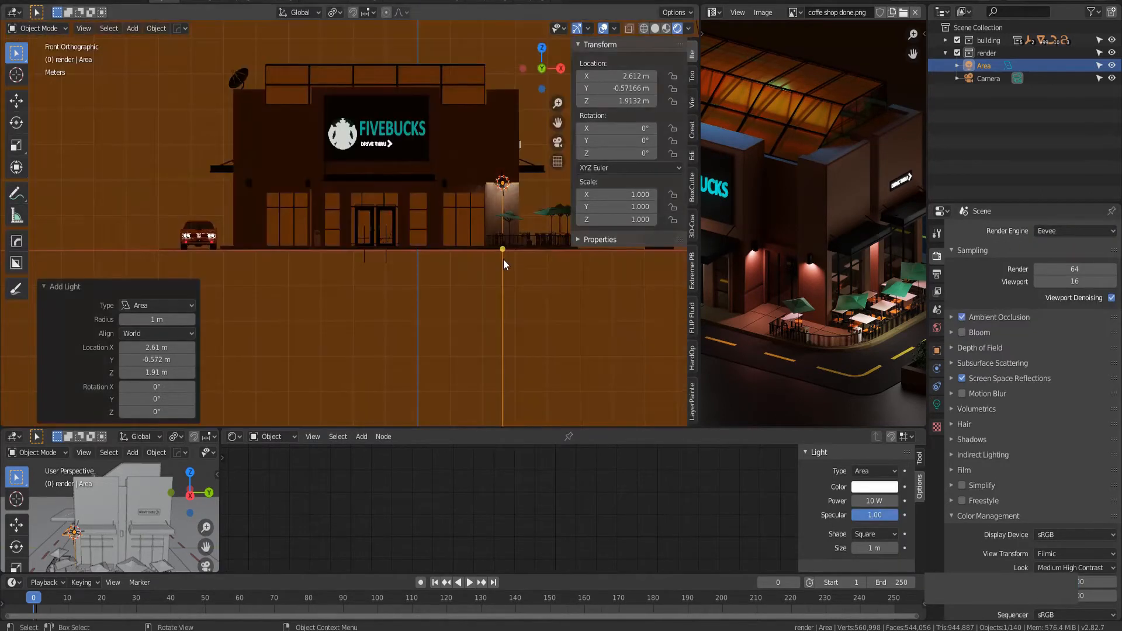
Move the area light to about X 2.60 m, Z 1.89 m at the wall lamp and scale it down to about 0.09.
{"action": "scroll", "coordinate": [388, 293], "scroll_direction": "up", "scroll_amount": 5}
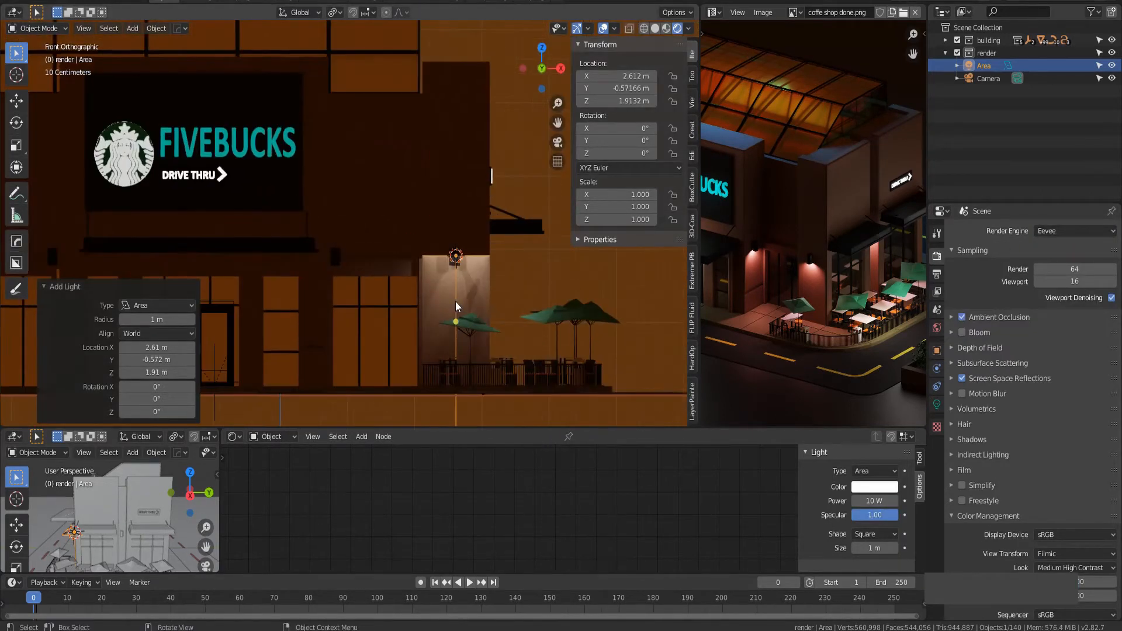
{"action": "scroll", "coordinate": [397, 282], "scroll_direction": "up", "scroll_amount": 5}
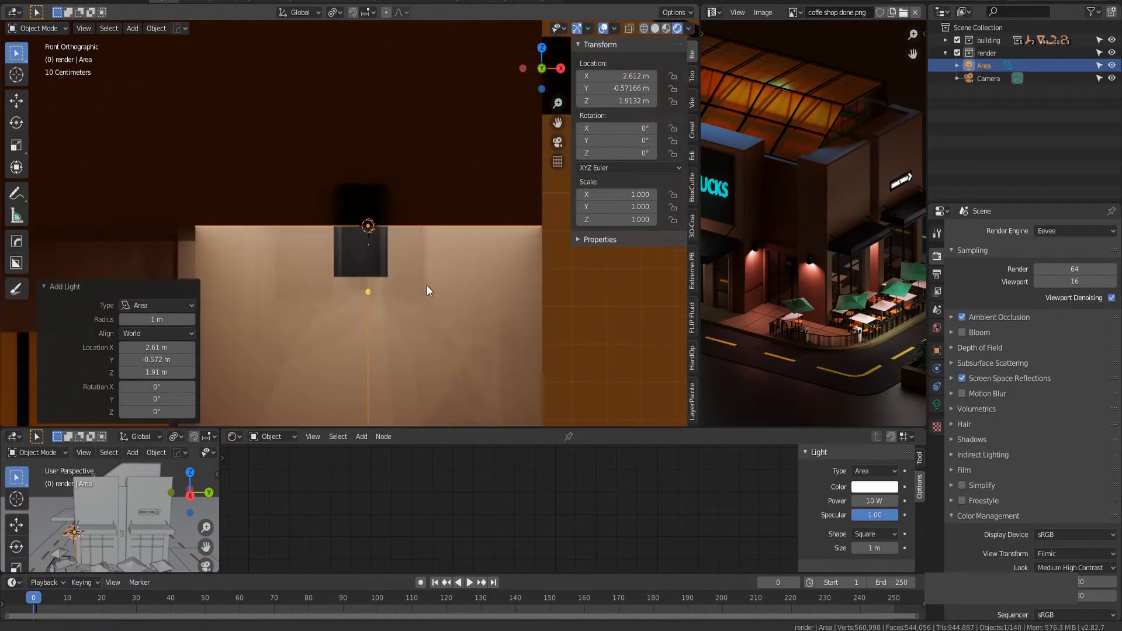
{"action": "key", "text": "g"}
{"action": "left_click", "coordinate": [441, 275]}
{"action": "key", "text": "s"}
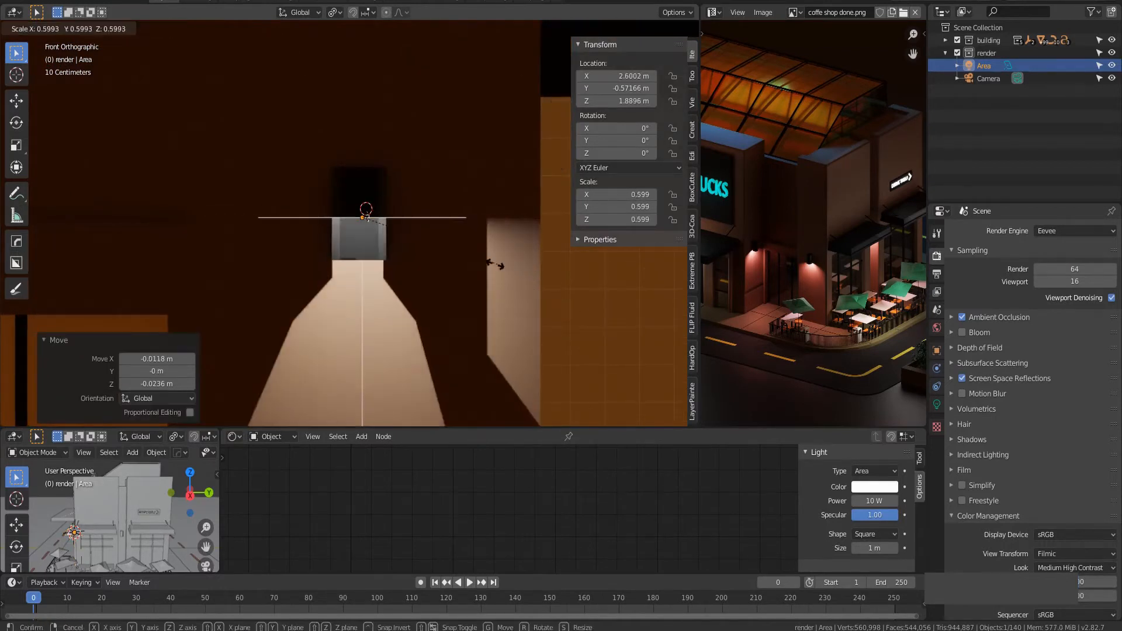
{"action": "left_click", "coordinate": [463, 247]}
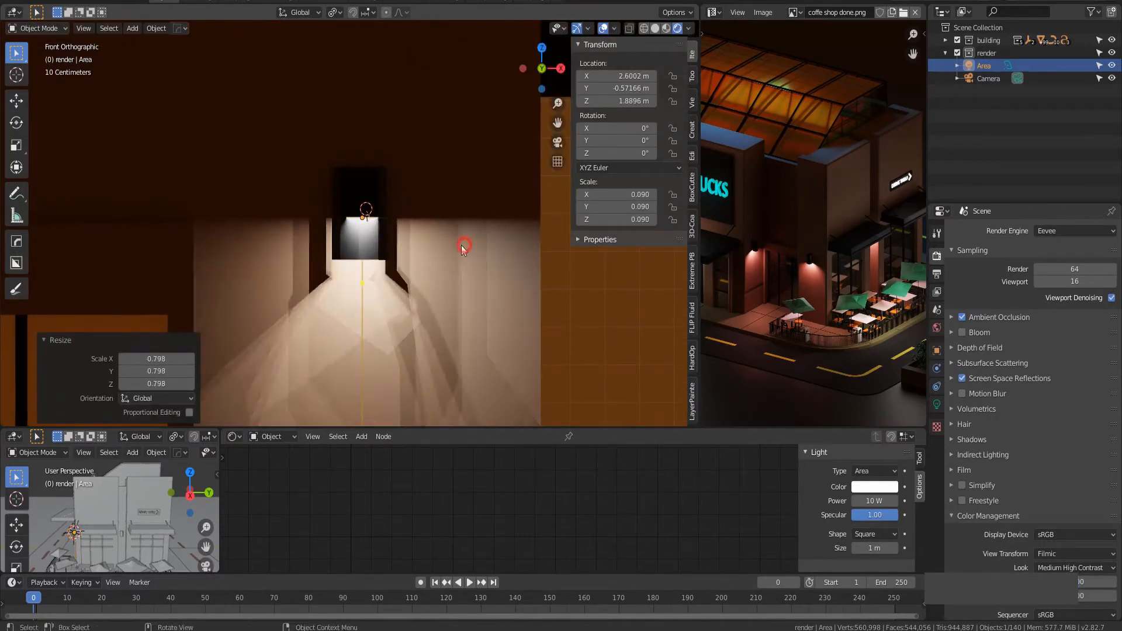
Nudge the area light in front perspective view to center it on the wall lamp, at about X 2.596 m, Z 1.892 m.
{"action": "key", "text": "KP_5"}
{"action": "scroll", "coordinate": [458, 245], "scroll_direction": "down", "scroll_amount": 10}
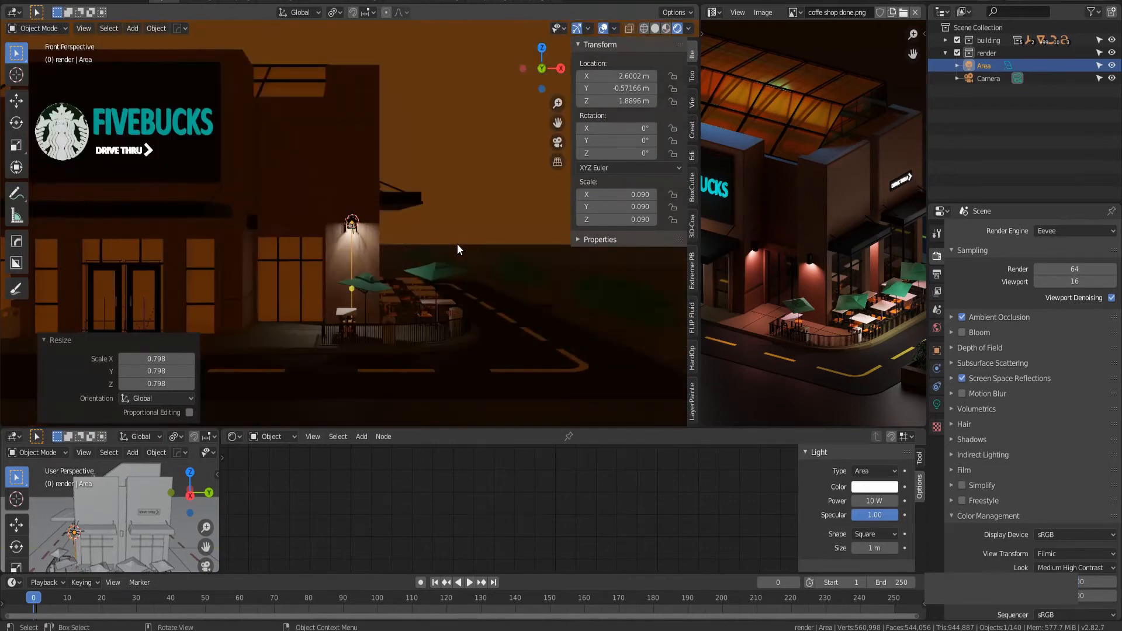
{"action": "scroll", "coordinate": [444, 247], "scroll_direction": "up", "scroll_amount": 9}
{"action": "key", "text": "g"}
{"action": "left_click", "coordinate": [436, 258]}
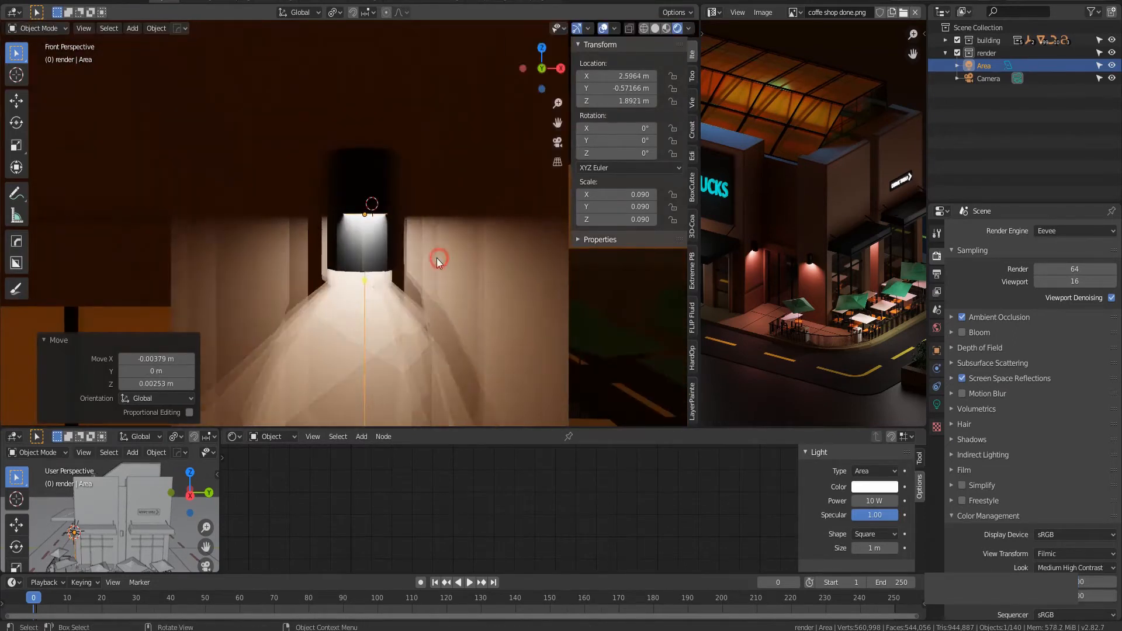
Move the area light from the side toward the pillar wall, to about Y -0.507 m and Z 1.901 m.
{"action": "scroll", "coordinate": [436, 257], "scroll_direction": "down", "scroll_amount": 9}
{"action": "key", "text": "KP_3"}
{"action": "key", "text": "KP_5"}
{"action": "middle_click_drag", "start_coordinate": [281, 249], "coordinate": [402, 265], "text": "shift"}
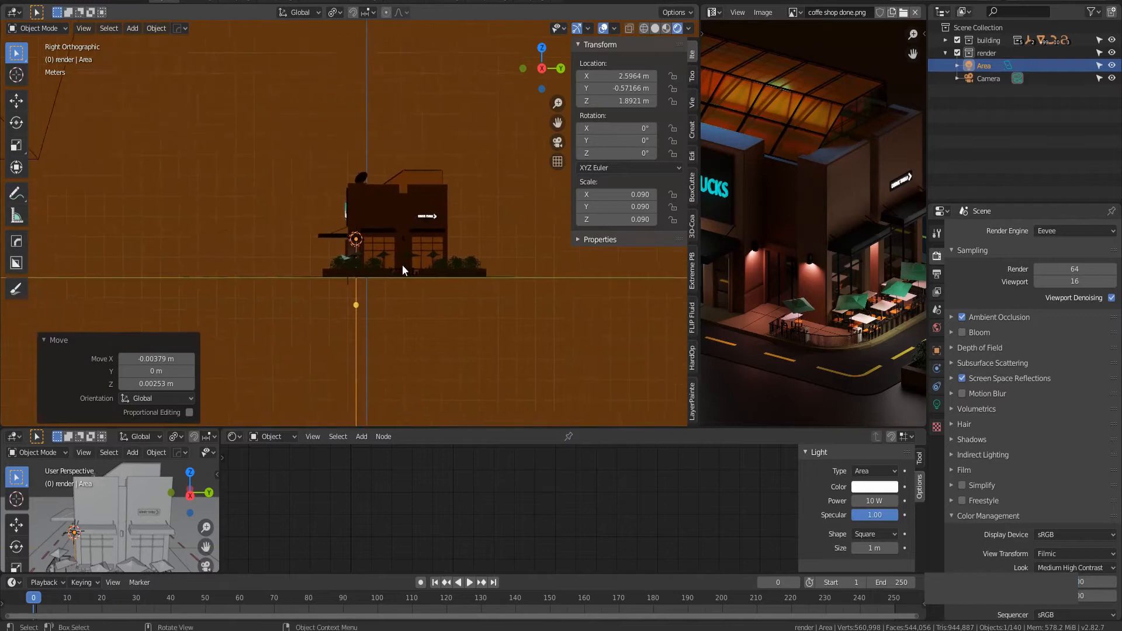
{"action": "scroll", "coordinate": [402, 265], "scroll_direction": "up", "scroll_amount": 8}
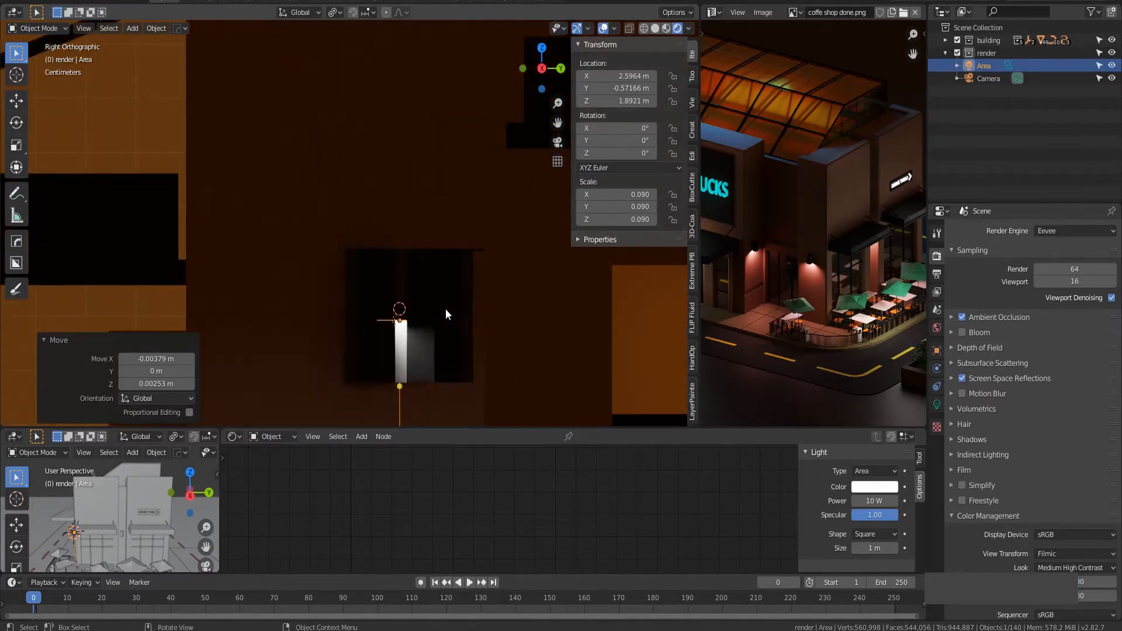
{"action": "middle_click_drag", "start_coordinate": [462, 323], "coordinate": [458, 298]}
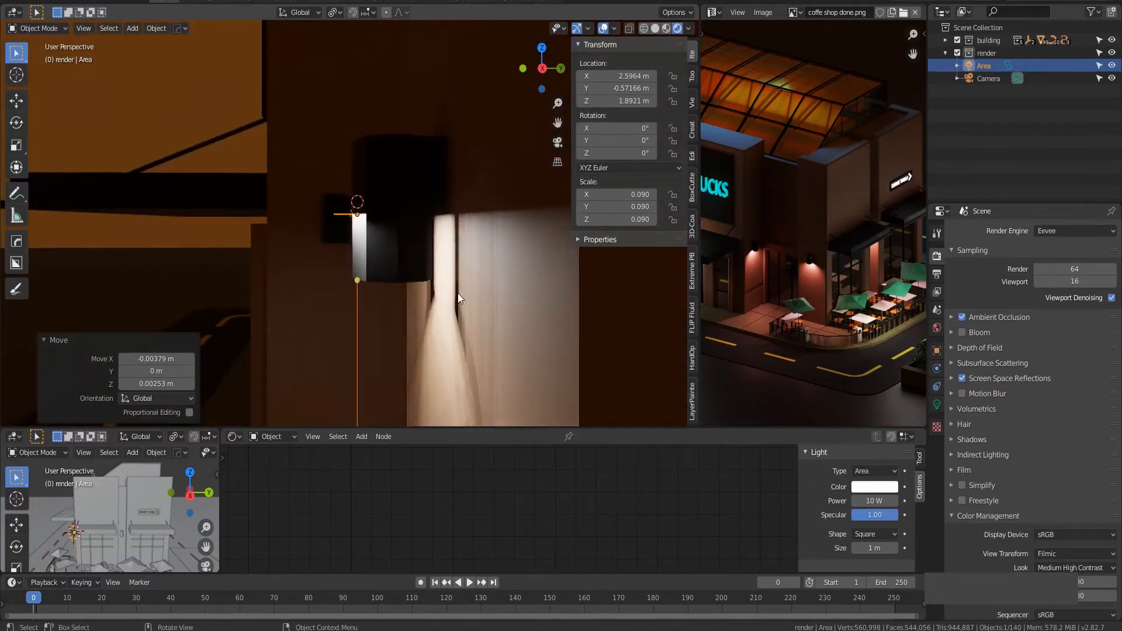
{"action": "key", "text": "g"}
{"action": "left_click", "coordinate": [479, 289]}
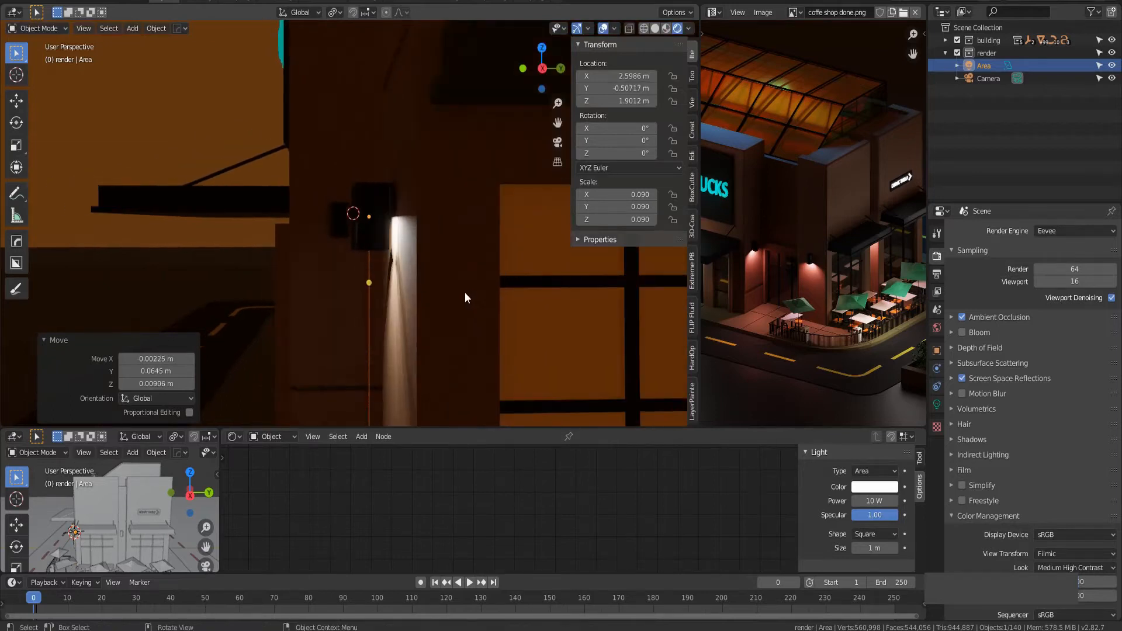
Change the world background color to a dark teal with hue 0.522, saturation 0.875 and value 0.408.
{"action": "scroll", "coordinate": [399, 286], "scroll_direction": "down", "scroll_amount": 10}
{"action": "middle_click_drag", "start_coordinate": [408, 289], "coordinate": [391, 170]}
{"action": "left_click", "coordinate": [392, 170]}
{"action": "left_click", "coordinate": [937, 327]}
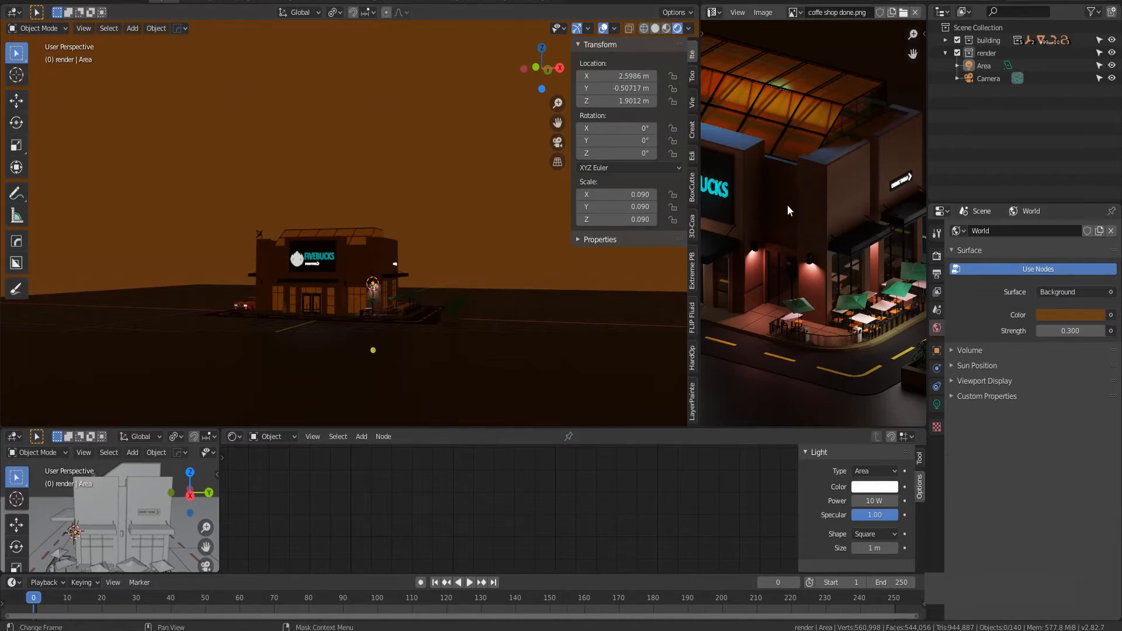
{"action": "scroll", "coordinate": [778, 246], "scroll_direction": "down", "scroll_amount": 5}
{"action": "middle_click_drag", "start_coordinate": [773, 256], "coordinate": [809, 285]}
{"action": "scroll", "coordinate": [818, 291], "scroll_direction": "up", "scroll_amount": 3}
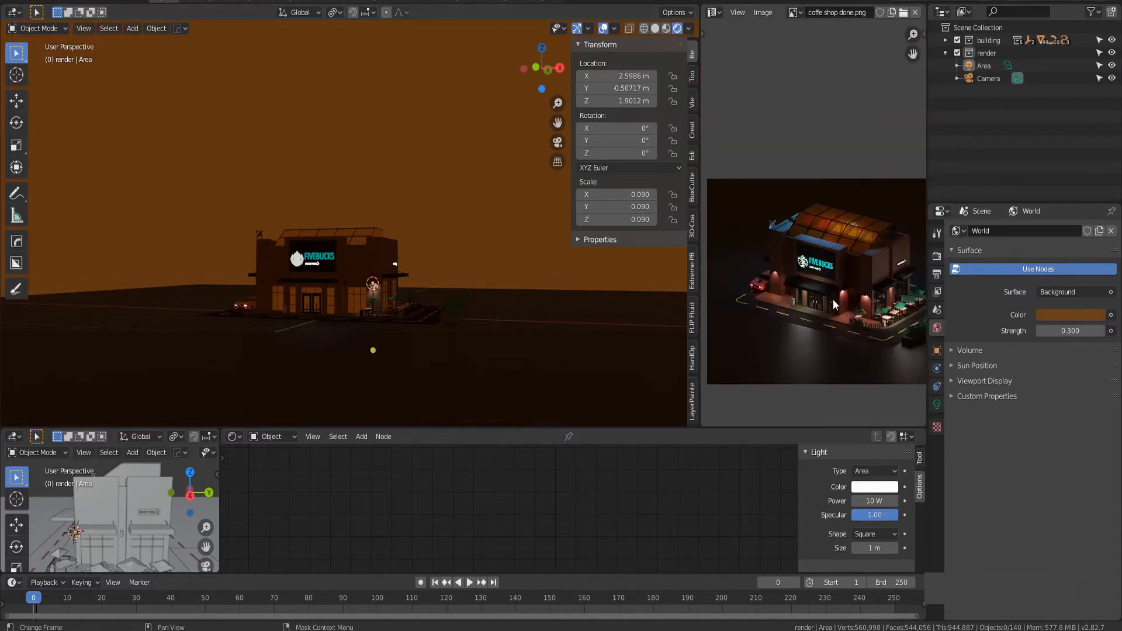
{"action": "left_click", "coordinate": [1056, 315]}
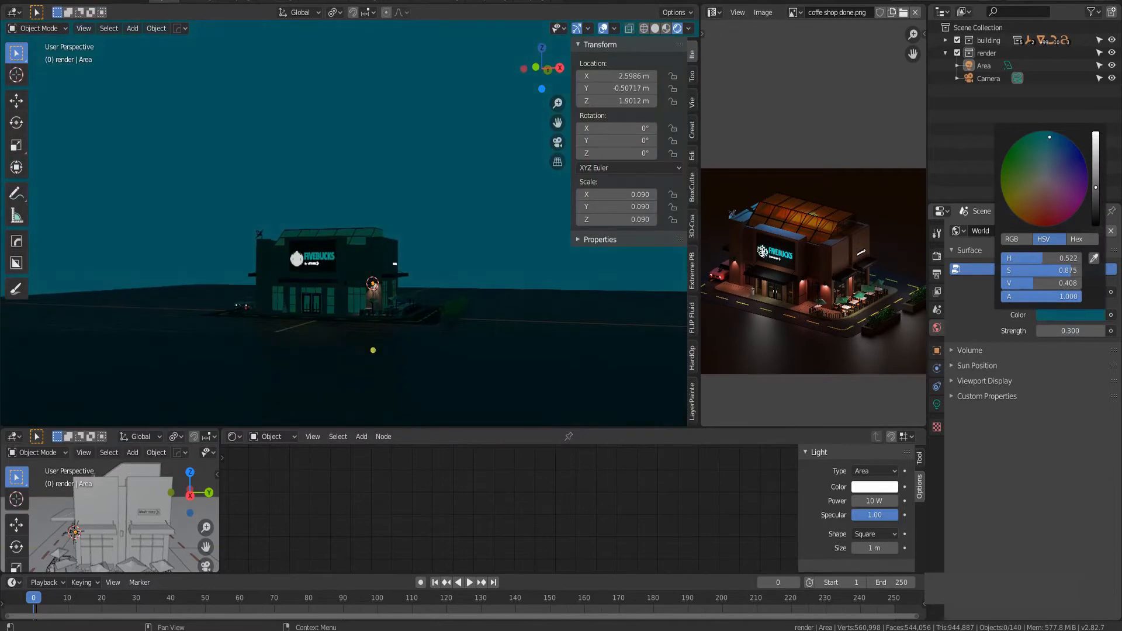
Enable Bloom in the Eevee render settings, check the Screen Space Reflections options and collapse the Color Management settings.
{"action": "scroll", "coordinate": [415, 264], "scroll_direction": "up", "scroll_amount": 4}
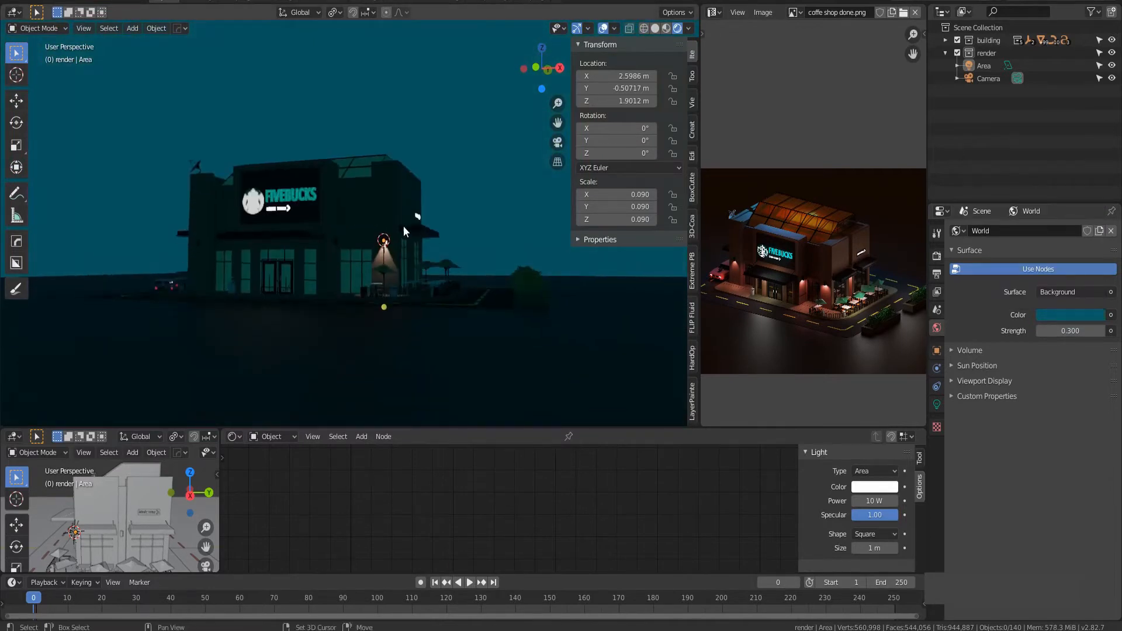
{"action": "middle_click_drag", "start_coordinate": [403, 226], "coordinate": [391, 302]}
{"action": "scroll", "coordinate": [415, 262], "scroll_direction": "up", "scroll_amount": 4}
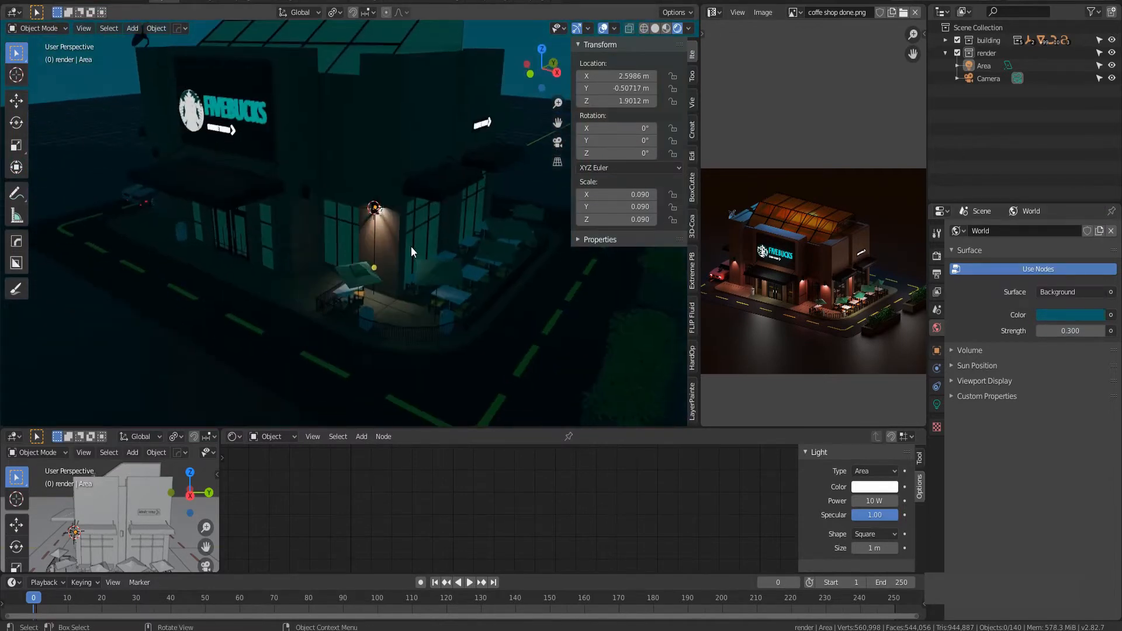
{"action": "left_click", "coordinate": [937, 257]}
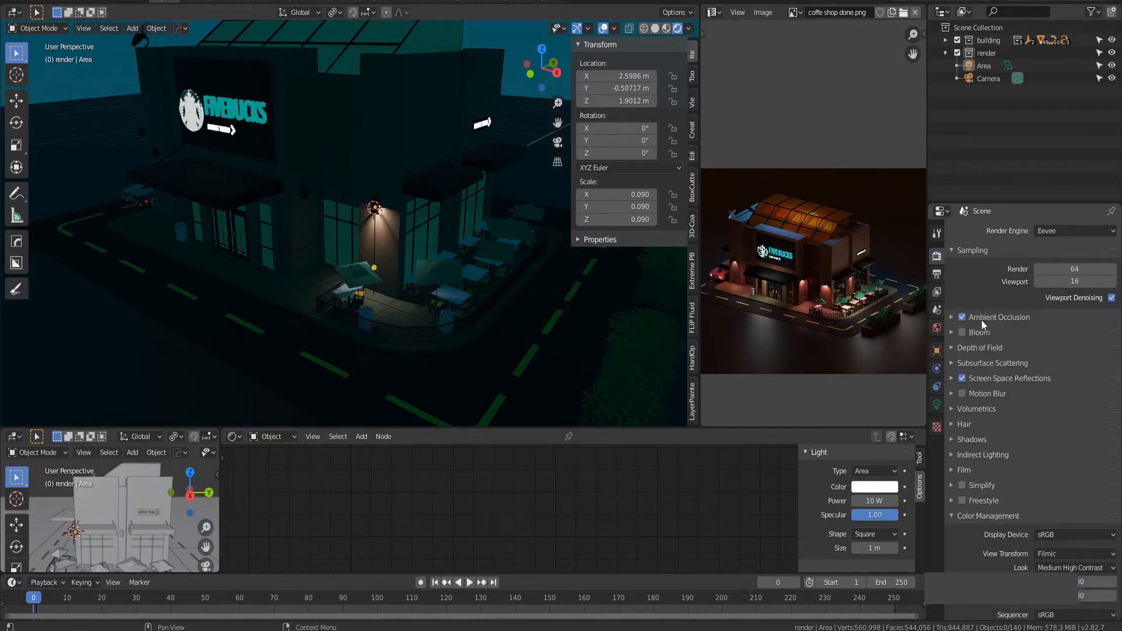
{"action": "left_click", "coordinate": [962, 333]}
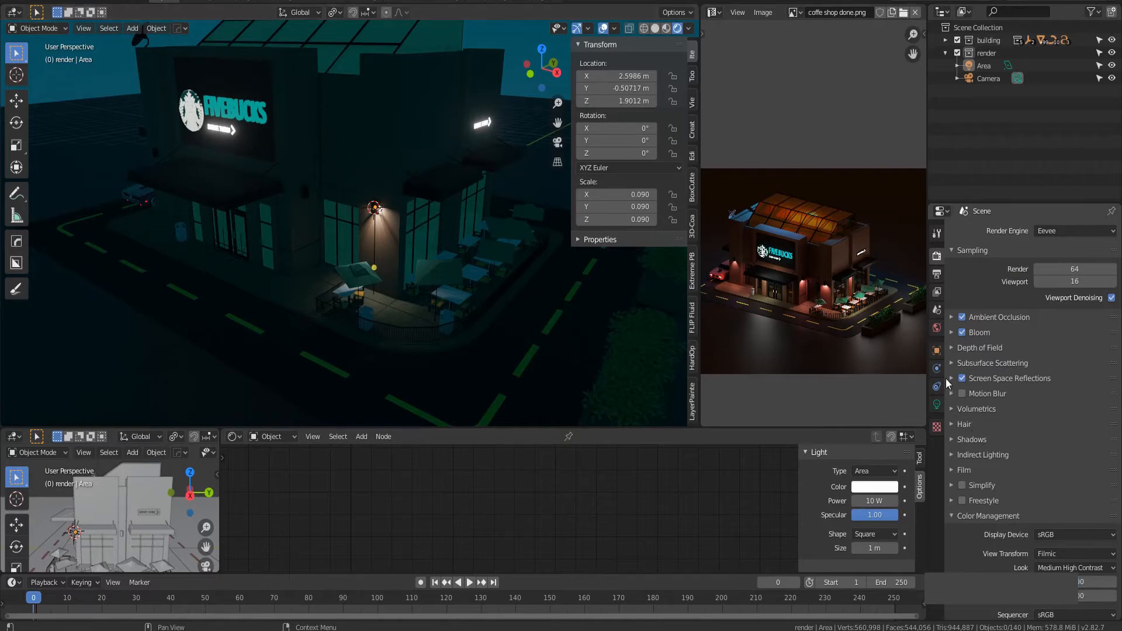
{"action": "left_click", "coordinate": [950, 379]}
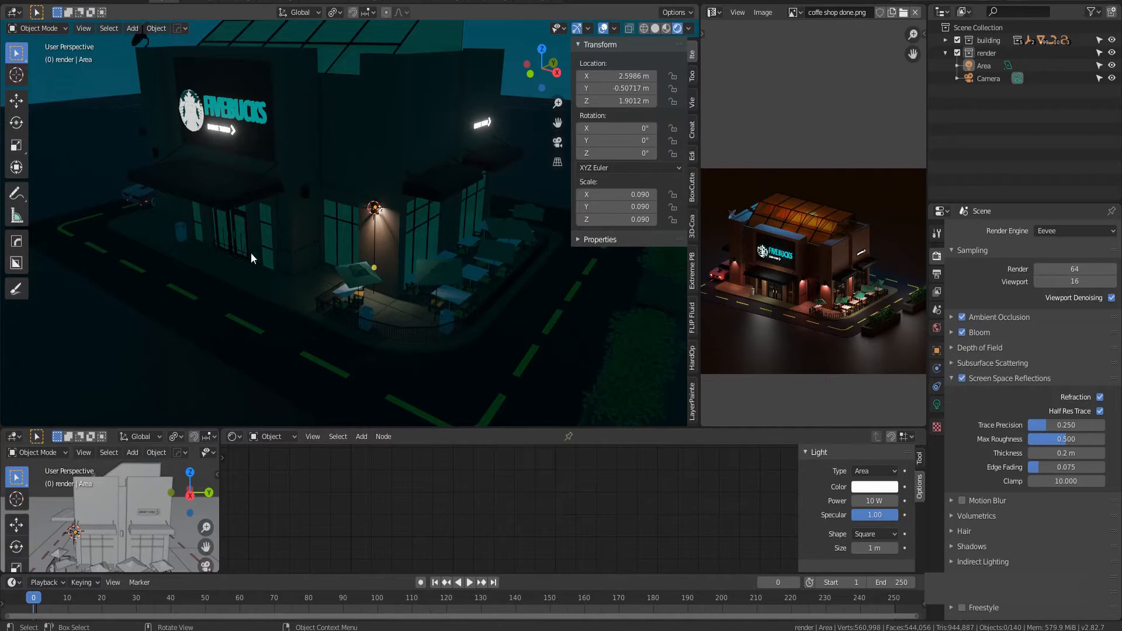
{"action": "left_click", "coordinate": [950, 378]}
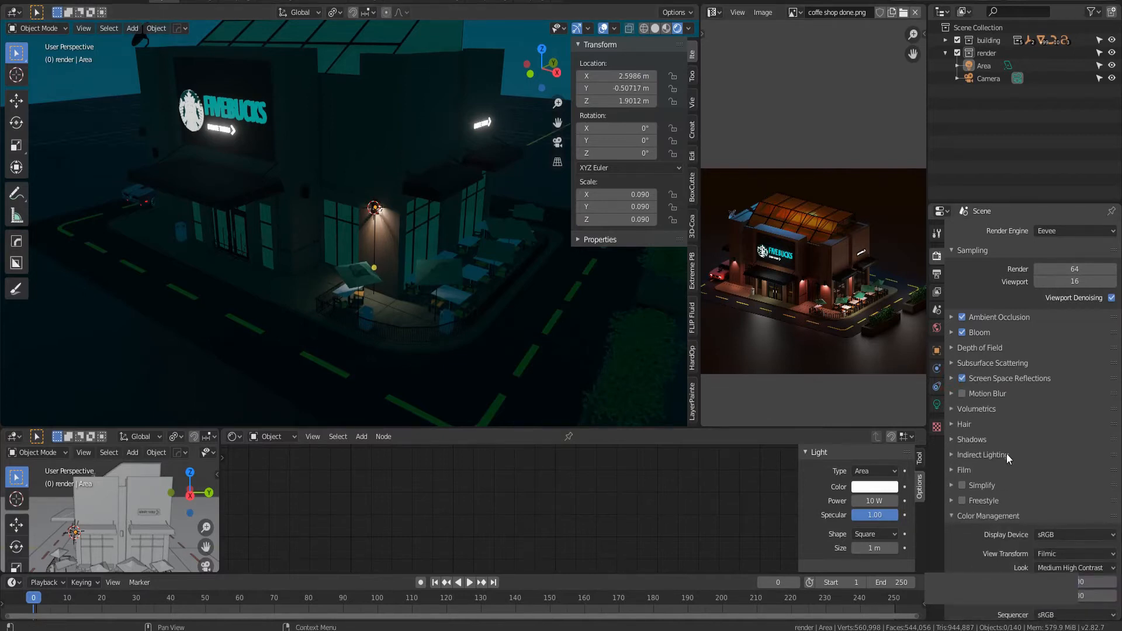
{"action": "scroll", "coordinate": [988, 510], "scroll_direction": "down", "scroll_amount": 1}
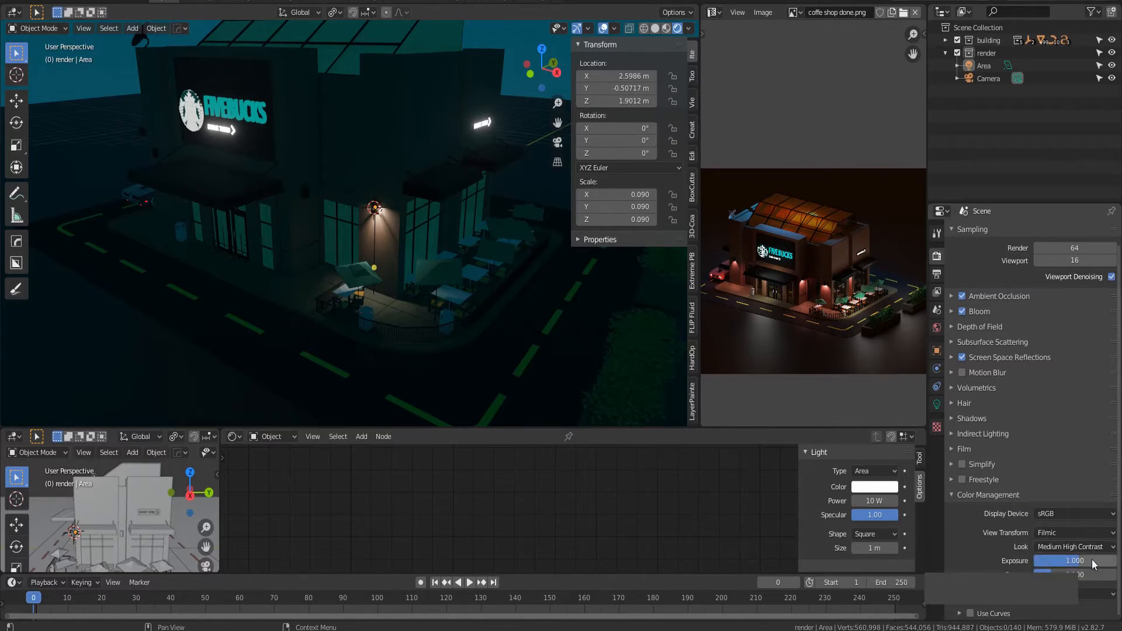
{"action": "left_click", "coordinate": [959, 496]}
Lower the area light inside the wall lamp in front orthographic view to about X 2.589 m, Z 1.817 m.
{"action": "scroll", "coordinate": [338, 262], "scroll_direction": "down", "scroll_amount": 3}
{"action": "mouse_move", "coordinate": [337, 262]}
{"action": "middle_mouse_down"}
{"action": "mouse_move", "coordinate": [402, 257]}
{"action": "mouse_move", "coordinate": [347, 271]}
{"action": "middle_mouse_up"}
{"action": "scroll", "coordinate": [374, 255], "scroll_direction": "up", "scroll_amount": 3}
{"action": "key", "text": "KP_1"}
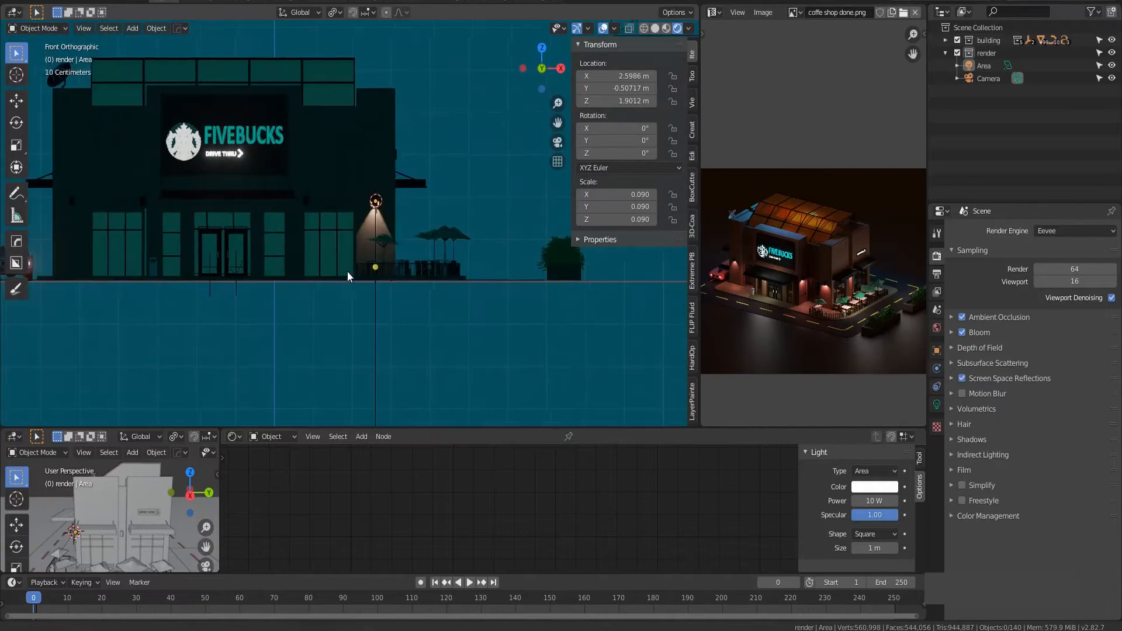
{"action": "scroll", "coordinate": [349, 275], "scroll_direction": "up", "scroll_amount": 4}
{"action": "scroll", "coordinate": [349, 274], "scroll_direction": "up", "scroll_amount": 6}
{"action": "middle_click_drag", "start_coordinate": [486, 286], "coordinate": [313, 325], "text": "shift"}
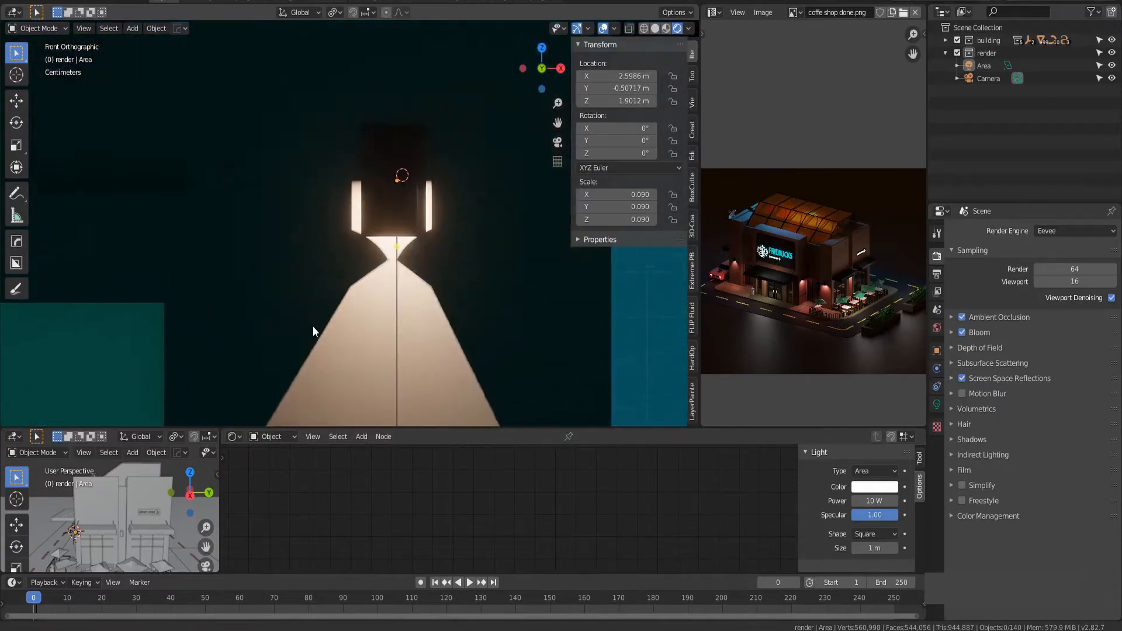
{"action": "left_click", "coordinate": [980, 64]}
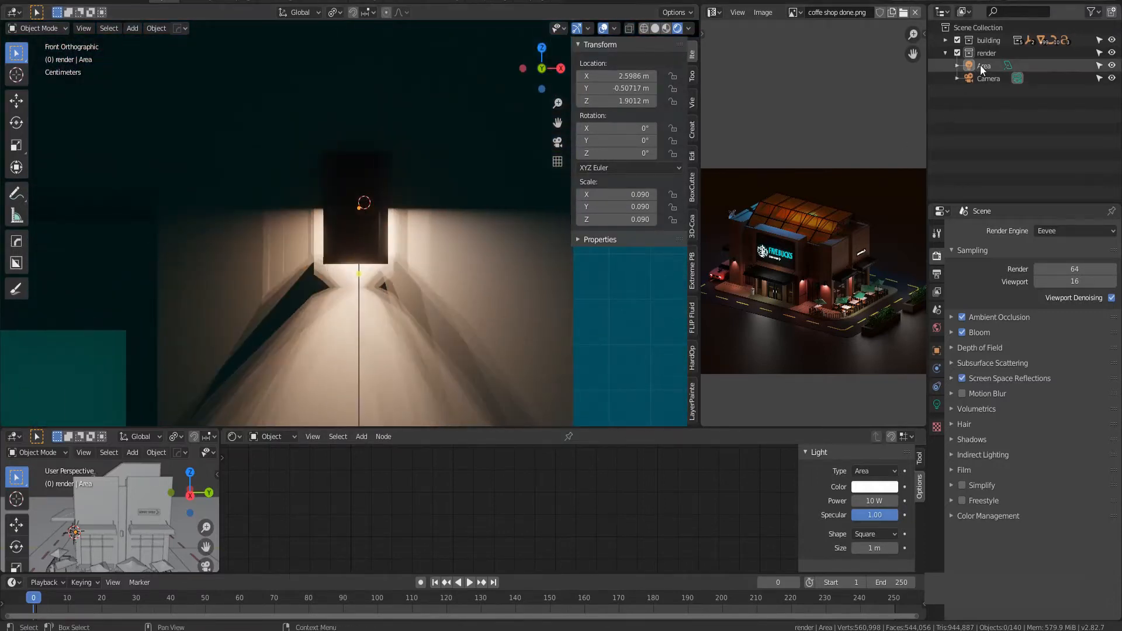
{"action": "key", "text": "g"}
{"action": "left_click", "coordinate": [471, 280]}
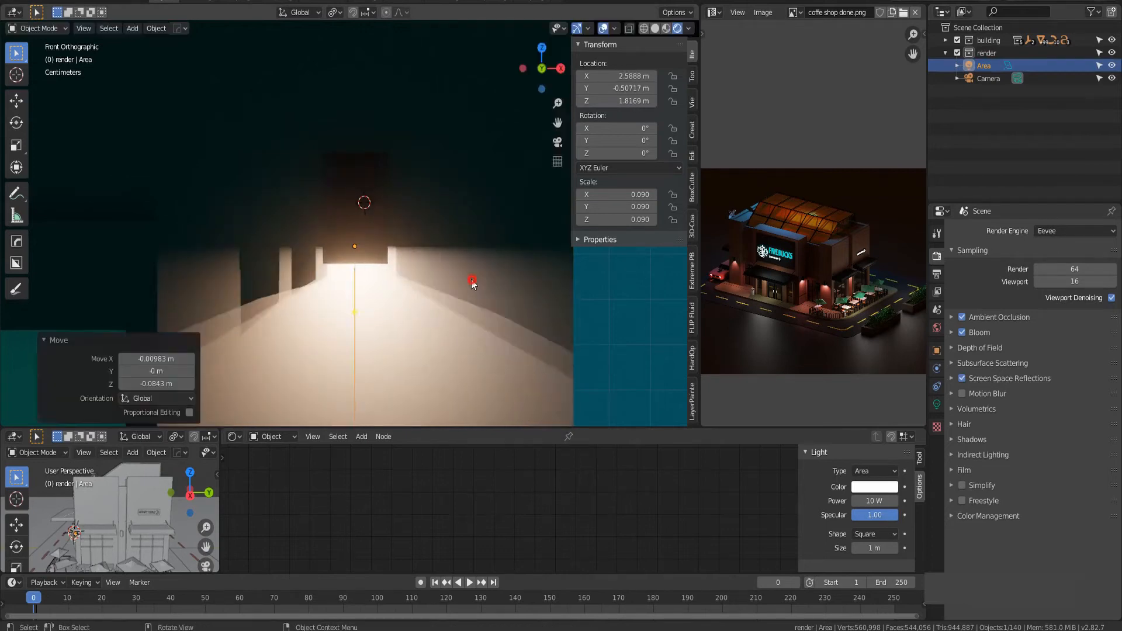
Enable Contact Shadows on the wall lamp's area light with a bias of 1.030.
{"action": "scroll", "coordinate": [460, 278], "scroll_direction": "down", "scroll_amount": 5}
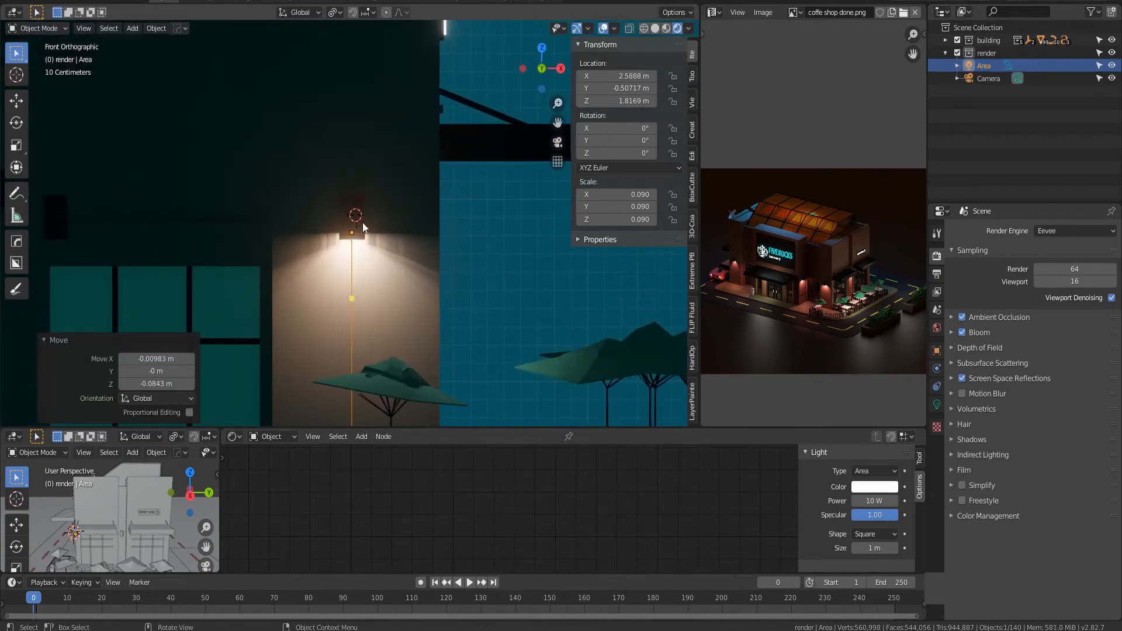
{"action": "left_click", "coordinate": [936, 405]}
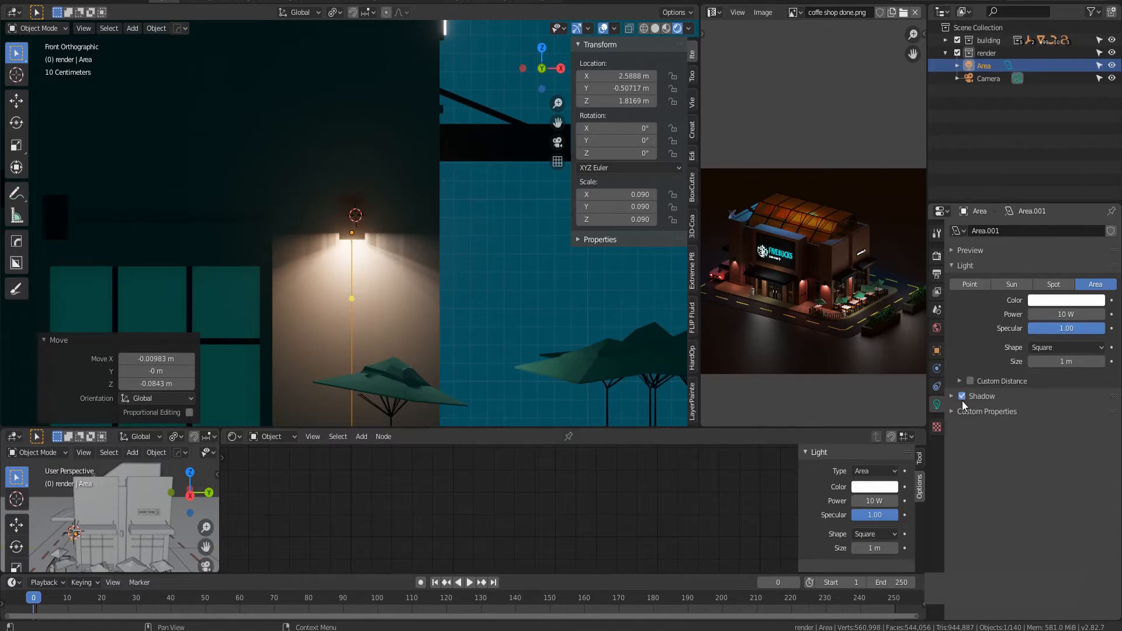
{"action": "left_click", "coordinate": [952, 397]}
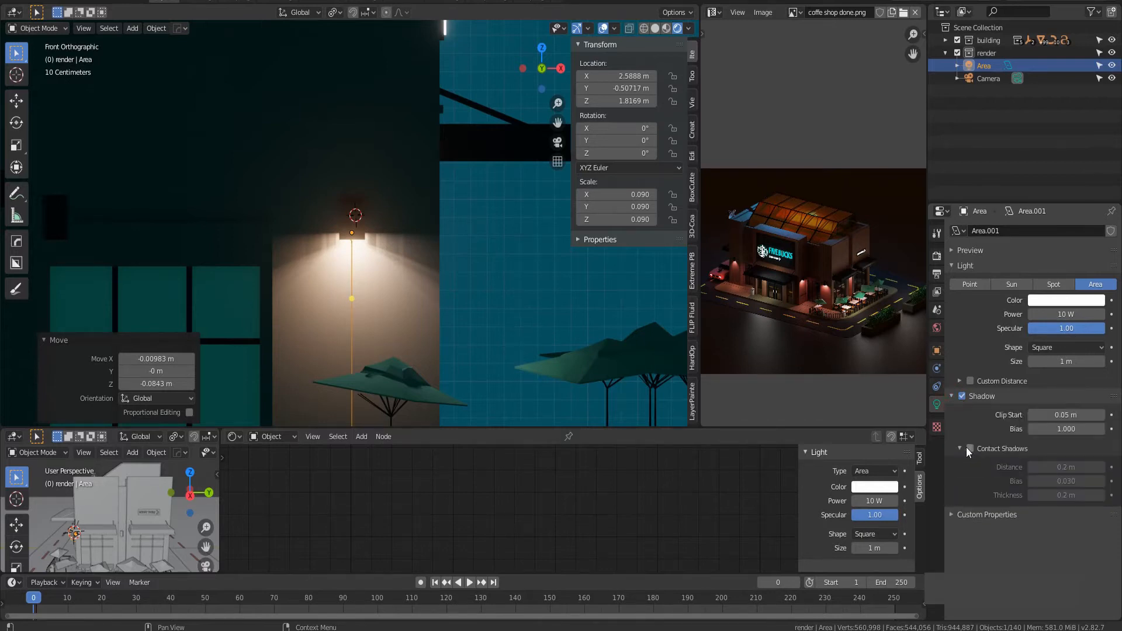
{"action": "left_click", "coordinate": [967, 448]}
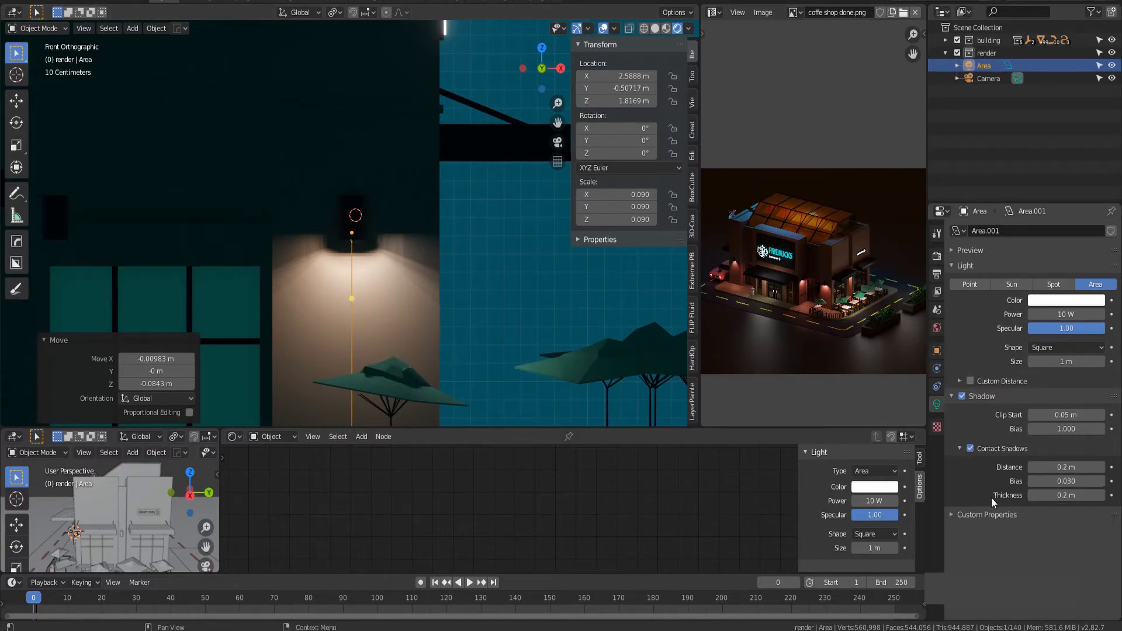
{"action": "mouse_move", "coordinate": [1064, 481]}
{"action": "left_mouse_down"}
{"action": "mouse_move", "coordinate": [1107, 481]}
{"action": "mouse_move", "coordinate": [1063, 482]}
{"action": "mouse_move", "coordinate": [1079, 481]}
{"action": "left_mouse_up"}
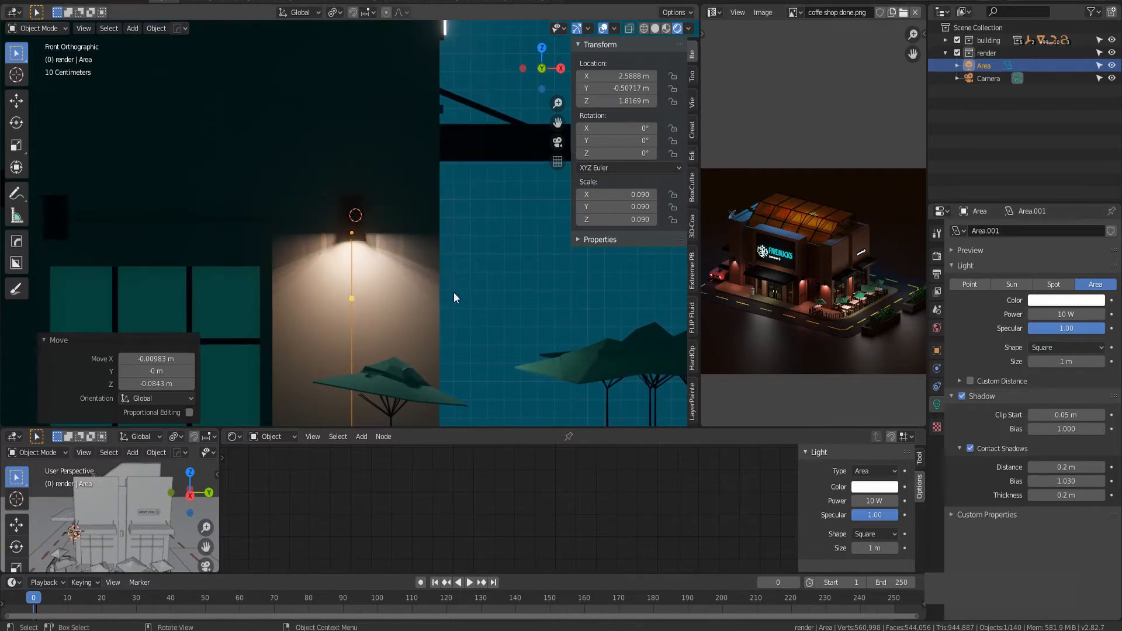
Lower the area light along Z to about 1.810 m and set its size to 0.3 m.
{"action": "key", "text": "g"}
{"action": "key", "text": "z"}
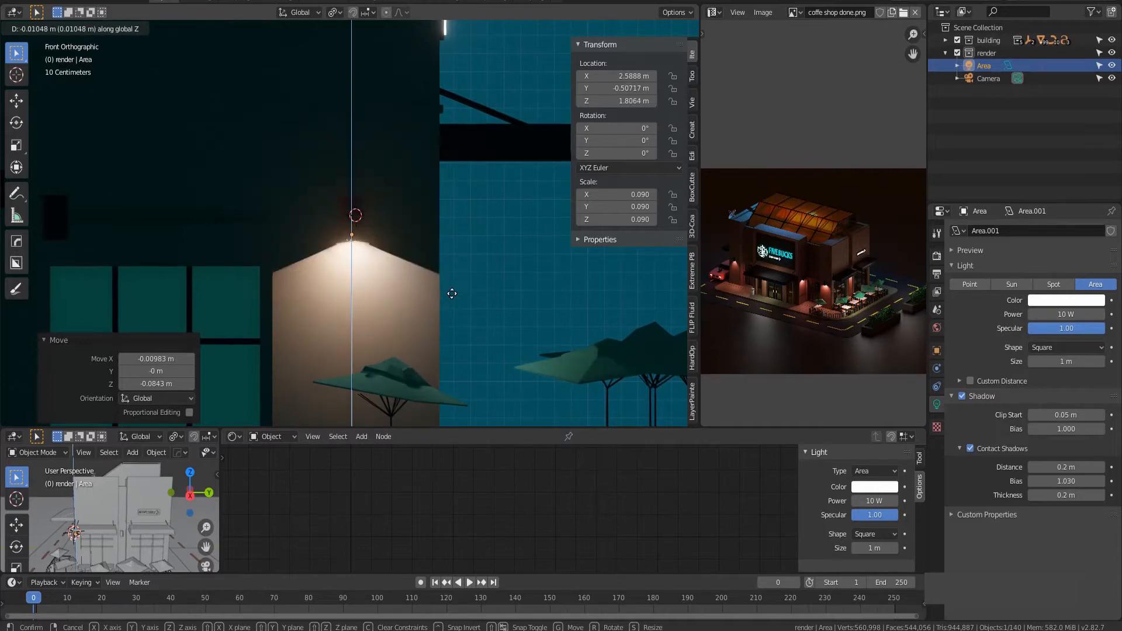
{"action": "left_click", "coordinate": [452, 293]}
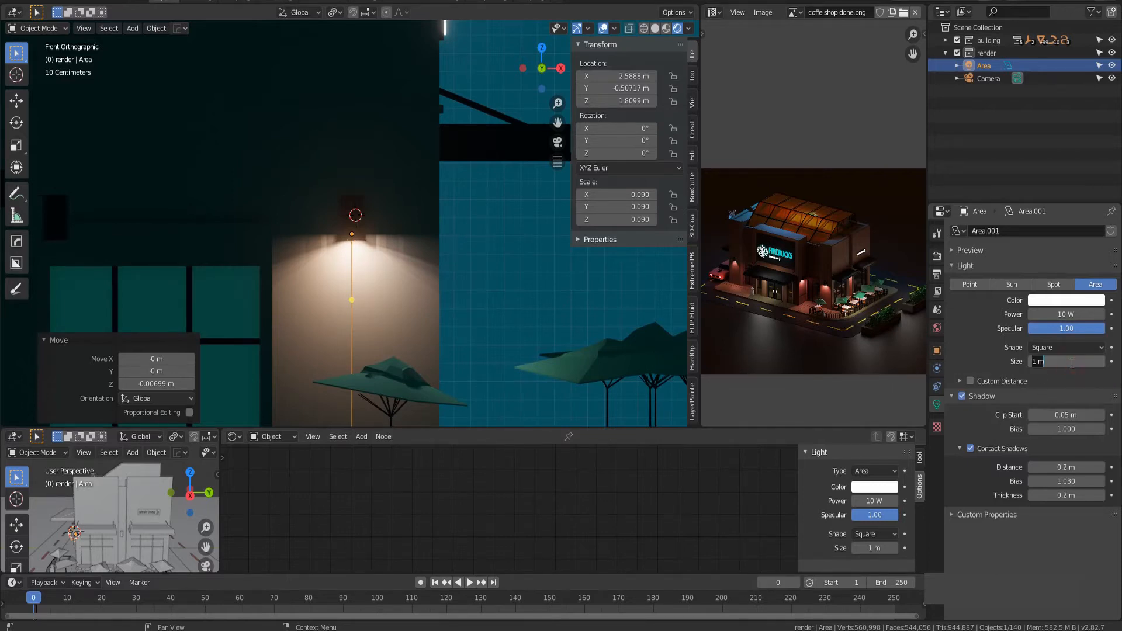
{"action": "key", "text": "Return"}
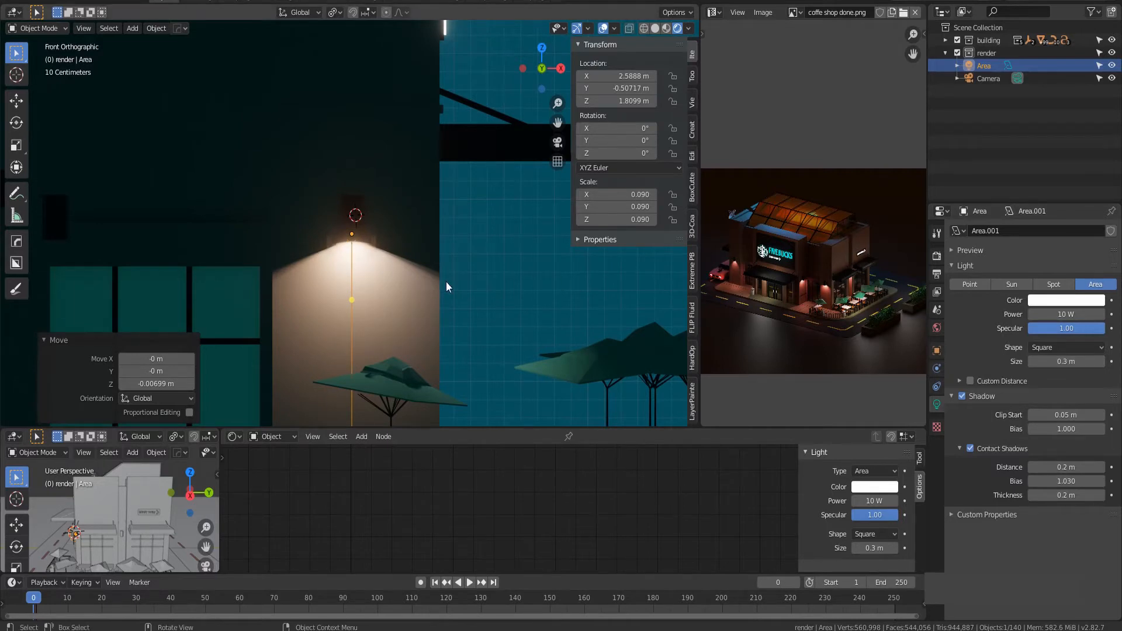
Enable Custom Distance on the wall lamp's area light and set the distance to 2.5 m.
{"action": "middle_click_drag", "start_coordinate": [376, 288], "coordinate": [320, 358]}
{"action": "scroll", "coordinate": [331, 271], "scroll_direction": "down", "scroll_amount": 8}
{"action": "scroll", "coordinate": [376, 289], "scroll_direction": "up", "scroll_amount": 5}
{"action": "scroll", "coordinate": [355, 296], "scroll_direction": "down", "scroll_amount": 3}
{"action": "scroll", "coordinate": [360, 303], "scroll_direction": "up", "scroll_amount": 6}
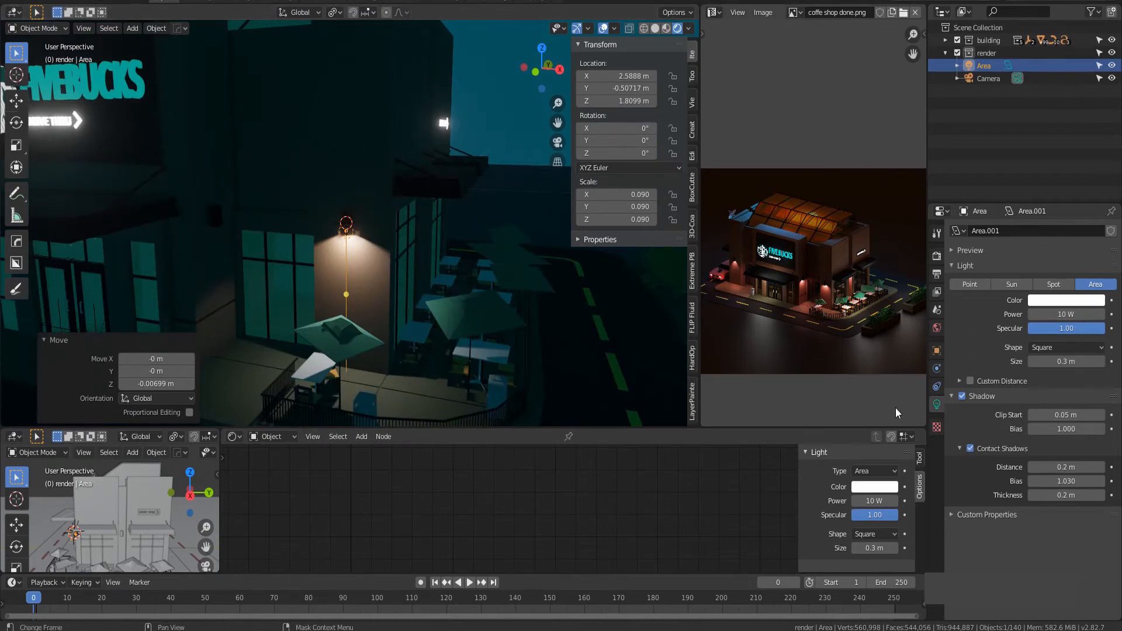
{"action": "left_click", "coordinate": [970, 381]}
{"action": "left_click", "coordinate": [959, 380]}
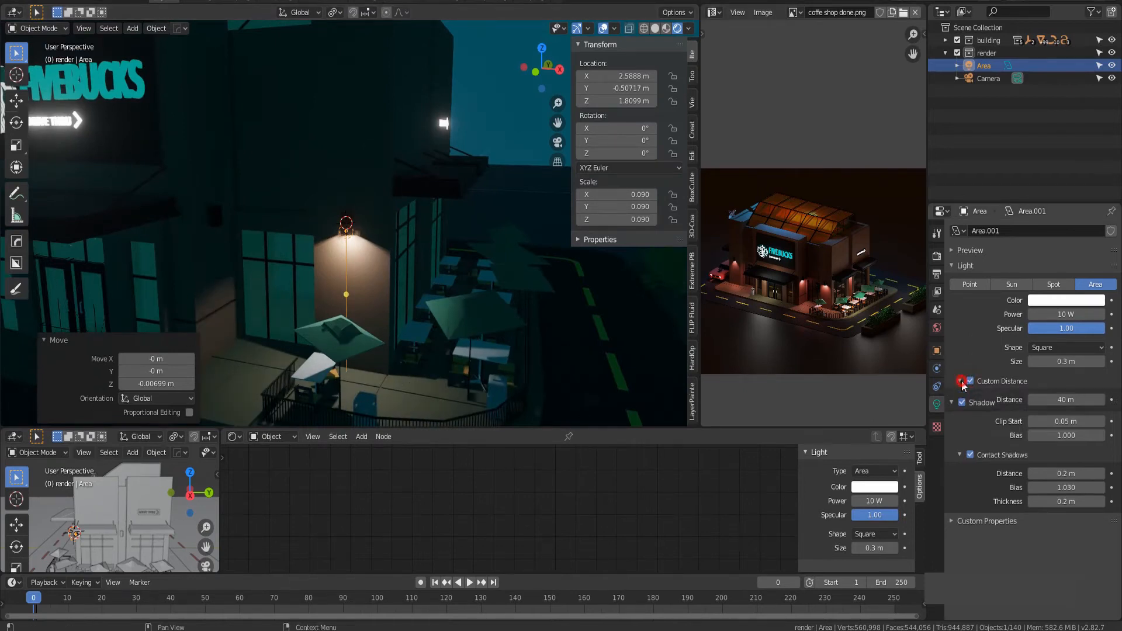
{"action": "left_click", "coordinate": [1065, 400]}
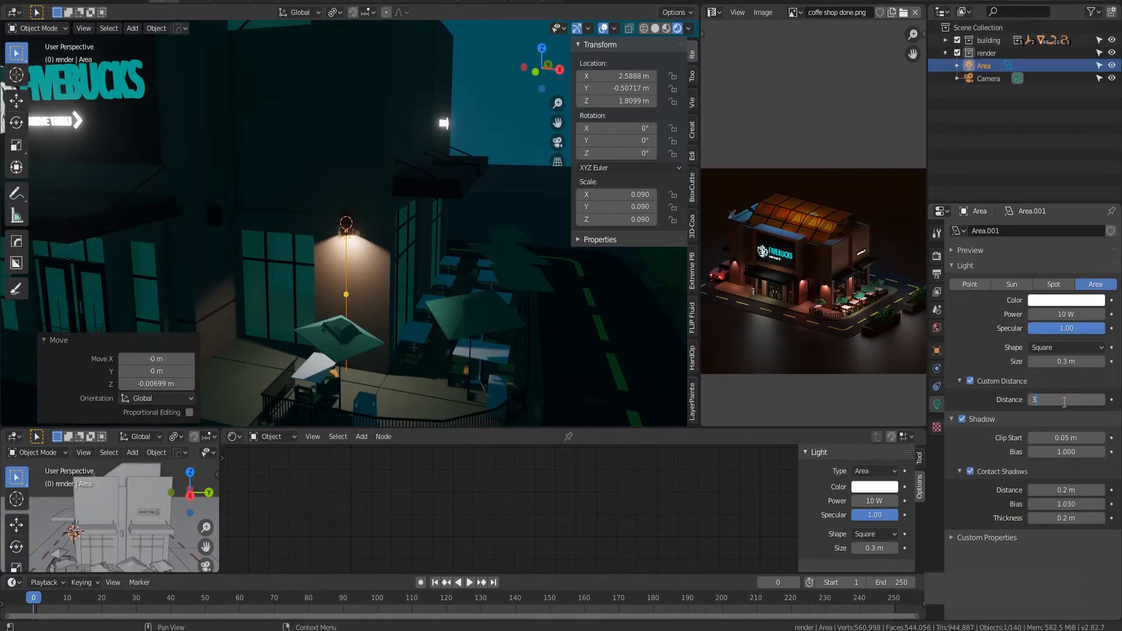
{"action": "key", "text": "Return"}
{"action": "middle_click_drag", "start_coordinate": [374, 297], "coordinate": [293, 295]}
{"action": "left_click_drag", "start_coordinate": [1073, 399], "coordinate": [1040, 399]}
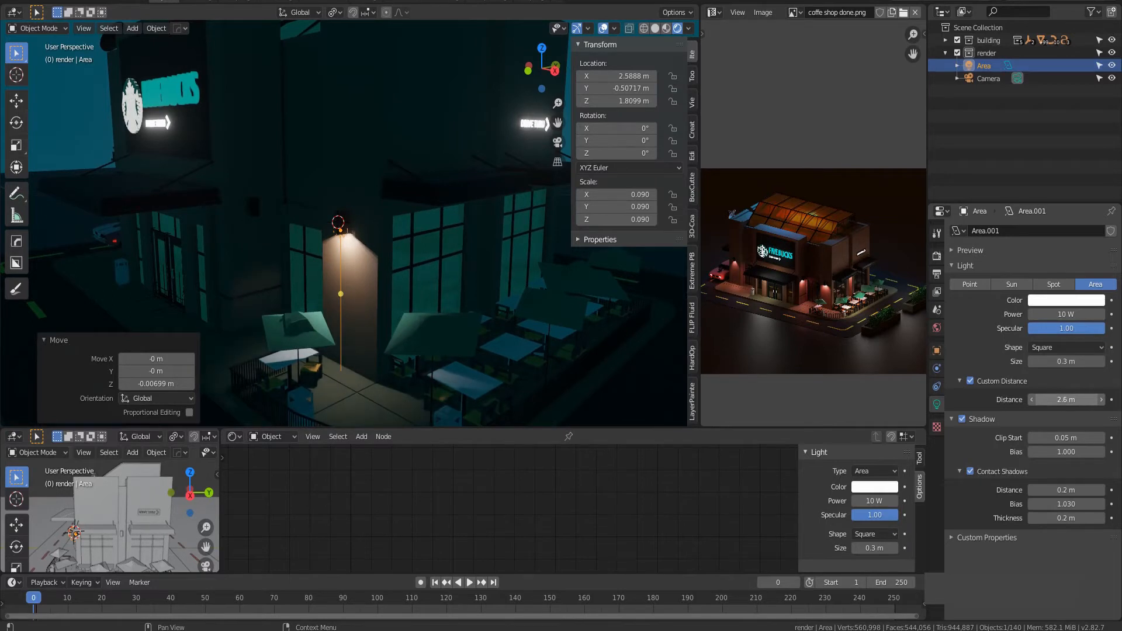
{"action": "scroll", "coordinate": [447, 328], "scroll_direction": "down", "scroll_amount": 3}
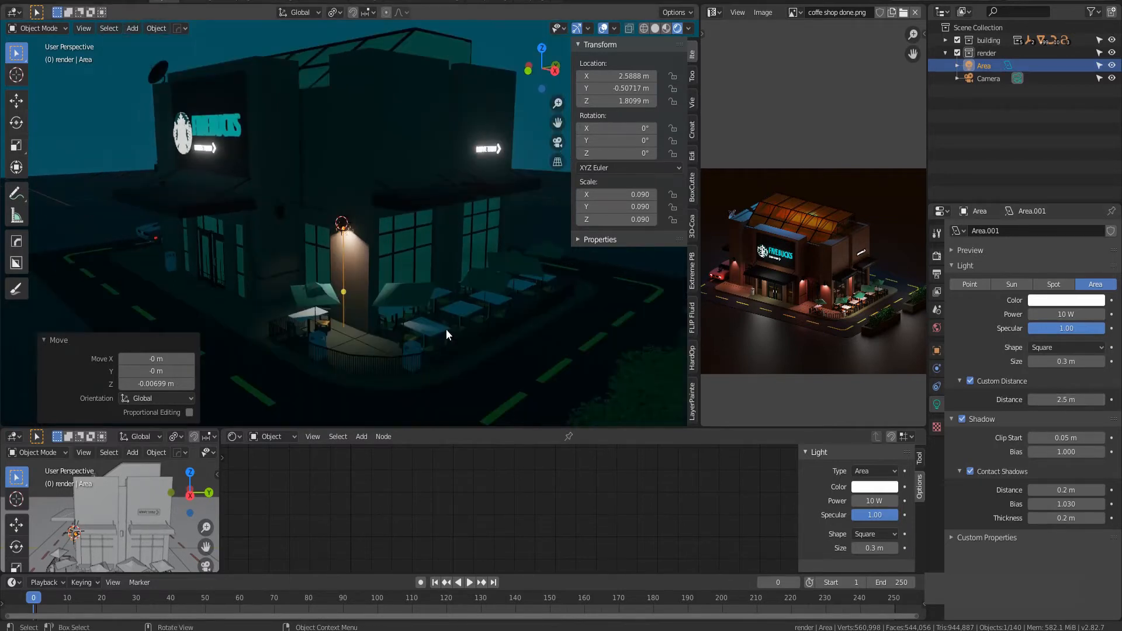
{"action": "middle_click_drag", "start_coordinate": [446, 328], "coordinate": [437, 194]}
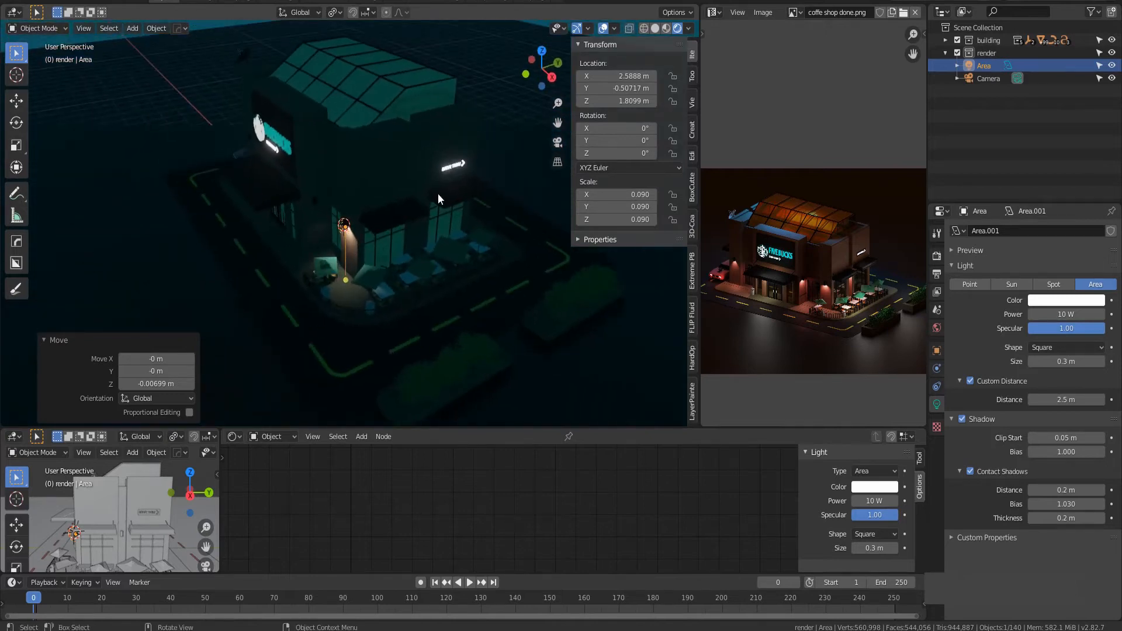
{"action": "middle_click_drag", "start_coordinate": [416, 243], "coordinate": [401, 278]}
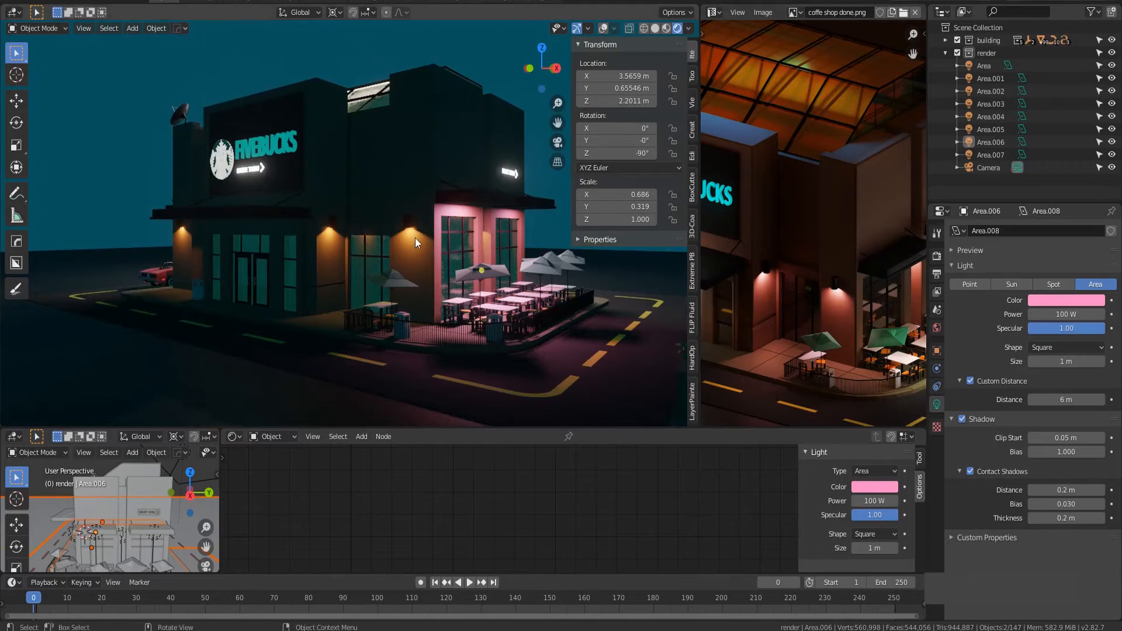
Show the viewport overlays and set the power of the orange wall lamp light nearest the car to 15 W.
{"action": "middle_click_drag", "start_coordinate": [405, 244], "coordinate": [647, 44]}
{"action": "left_click", "coordinate": [605, 28]}
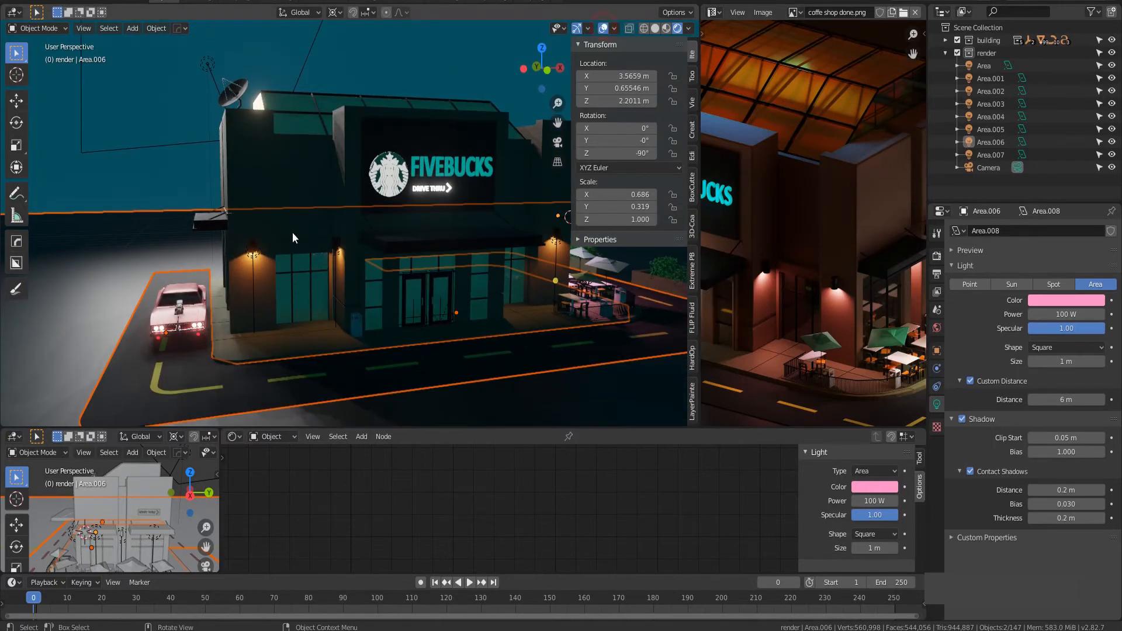
{"action": "left_click", "coordinate": [254, 261]}
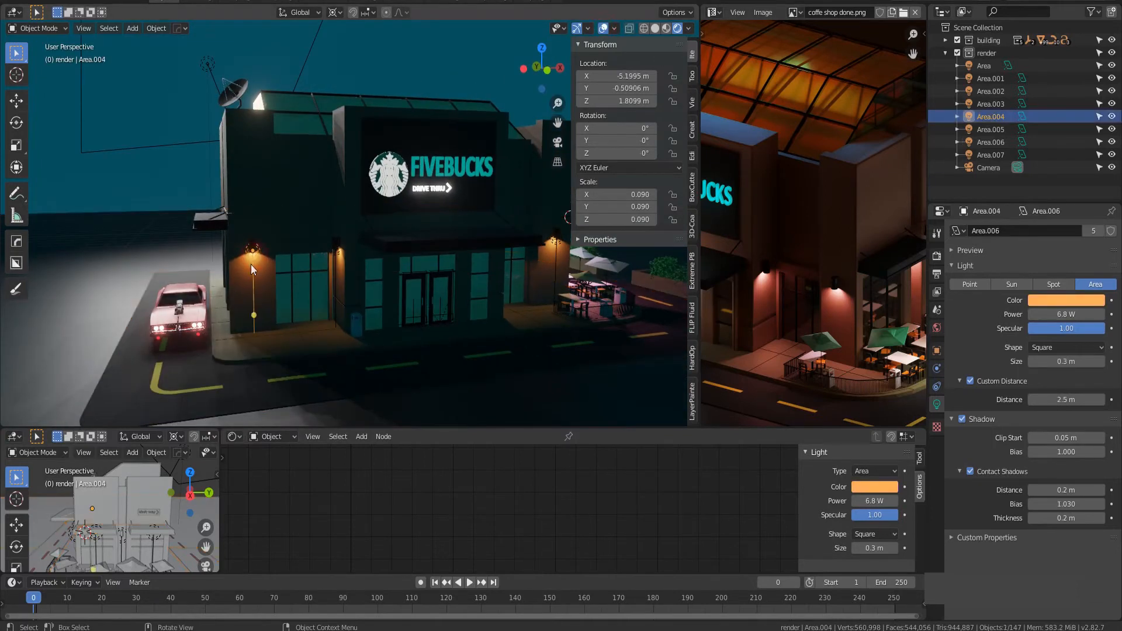
{"action": "left_click", "coordinate": [1070, 314]}
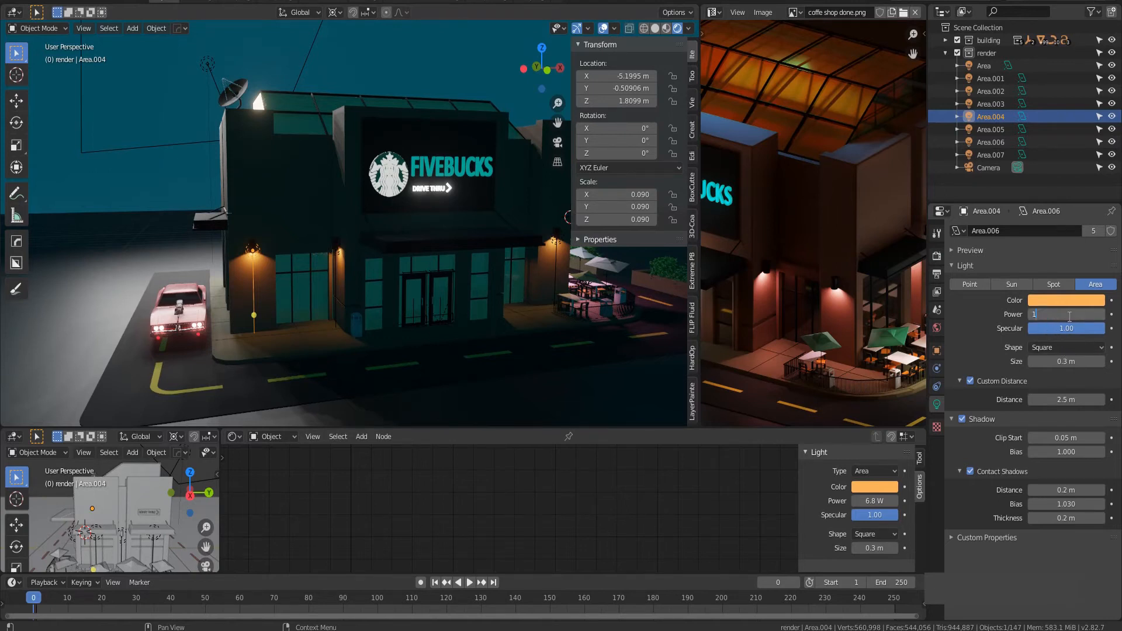
{"action": "key", "text": "Return"}
Duplicate the pink patio awning light and place the copy under the front entrance awning, about 6.02 m along -X and 2.62 m along -Y.
{"action": "middle_click_drag", "start_coordinate": [605, 312], "coordinate": [485, 292]}
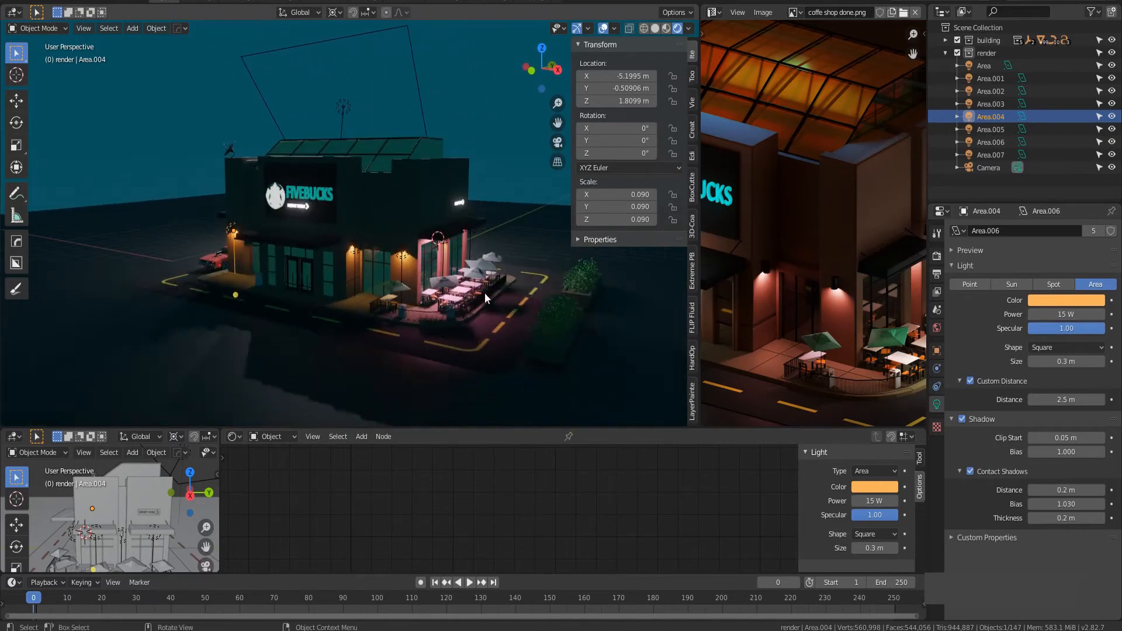
{"action": "scroll", "coordinate": [394, 317], "scroll_direction": "up", "scroll_amount": 3}
{"action": "middle_click_drag", "start_coordinate": [395, 317], "coordinate": [506, 236]}
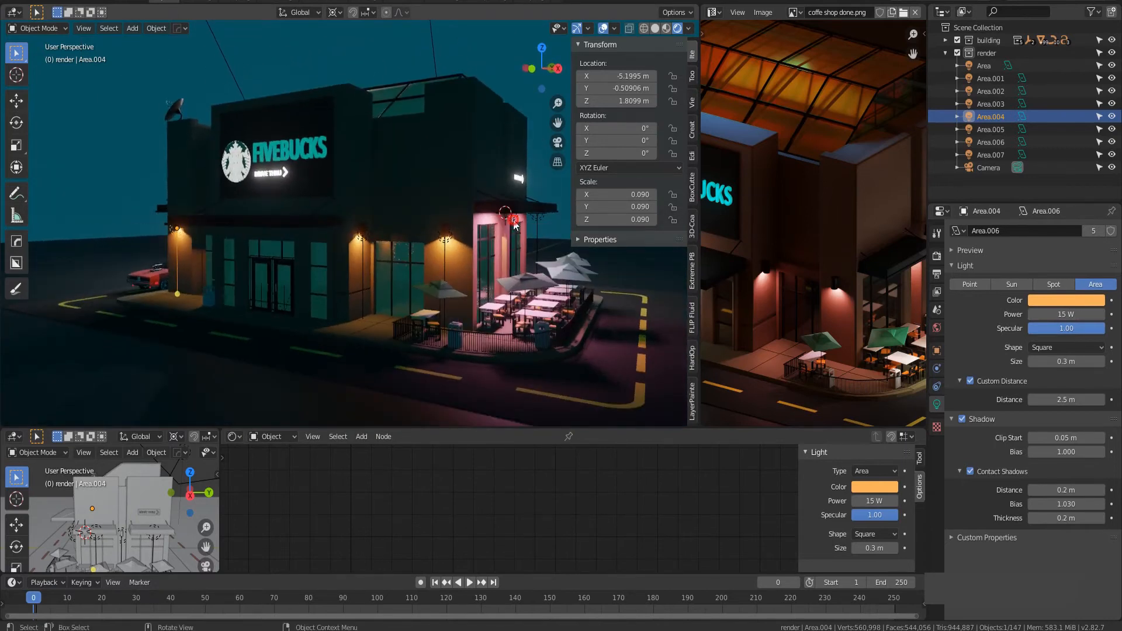
{"action": "left_click", "coordinate": [514, 225]}
{"action": "middle_click_drag", "start_coordinate": [381, 273], "coordinate": [246, 262]}
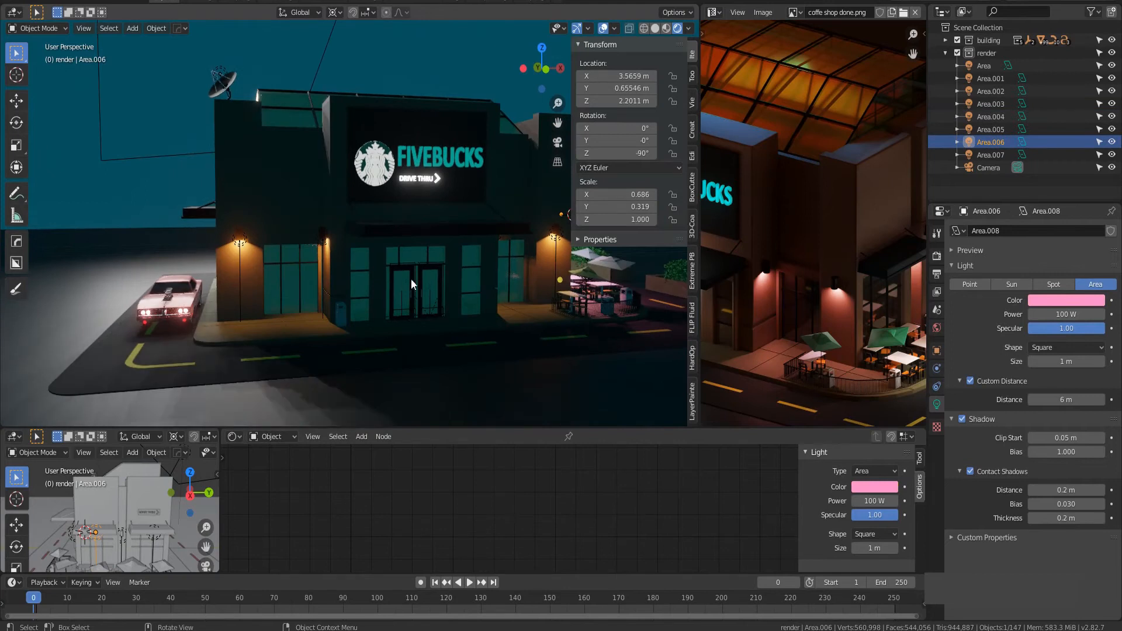
{"action": "middle_click_drag", "start_coordinate": [527, 256], "coordinate": [409, 314]}
{"action": "middle_click_drag", "start_coordinate": [427, 261], "coordinate": [423, 244], "text": "shift"}
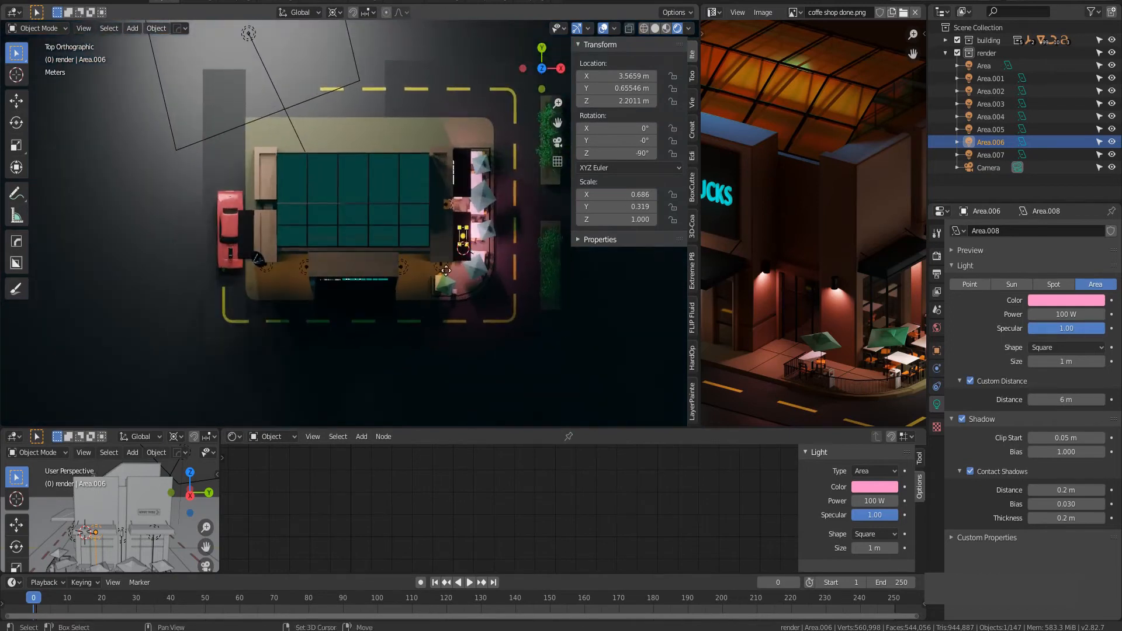
{"action": "key", "text": "shift+d"}
{"action": "left_click", "coordinate": [345, 311]}
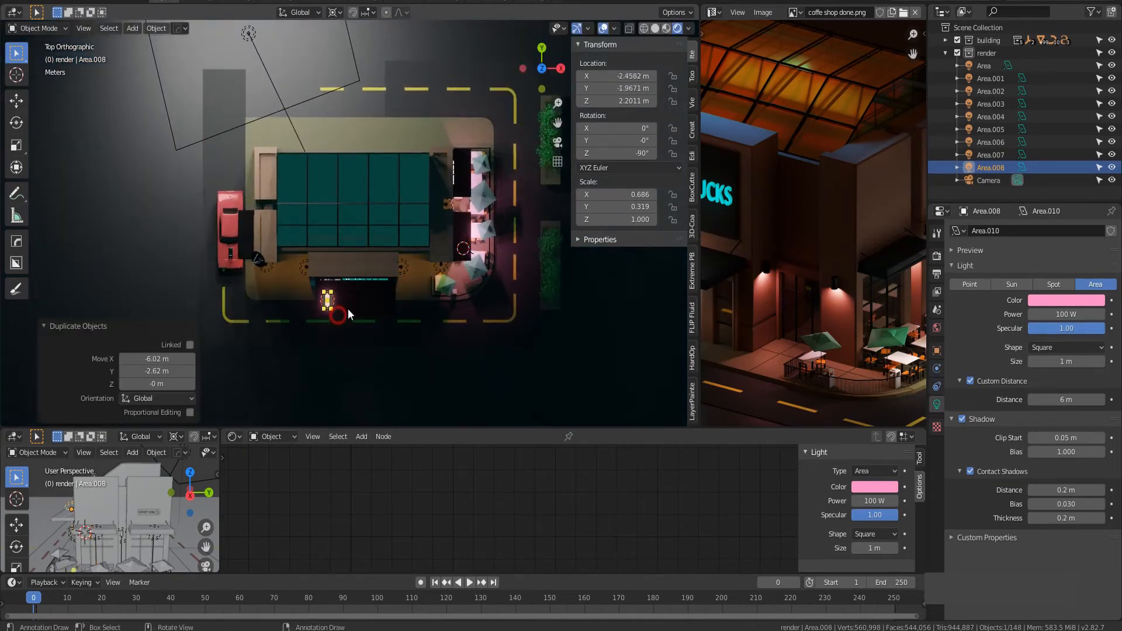
Lower the copied entrance light along Z by about 0.241 m so it sits below the awning.
{"action": "middle_click_drag", "start_coordinate": [348, 308], "coordinate": [361, 257]}
{"action": "key", "text": "g"}
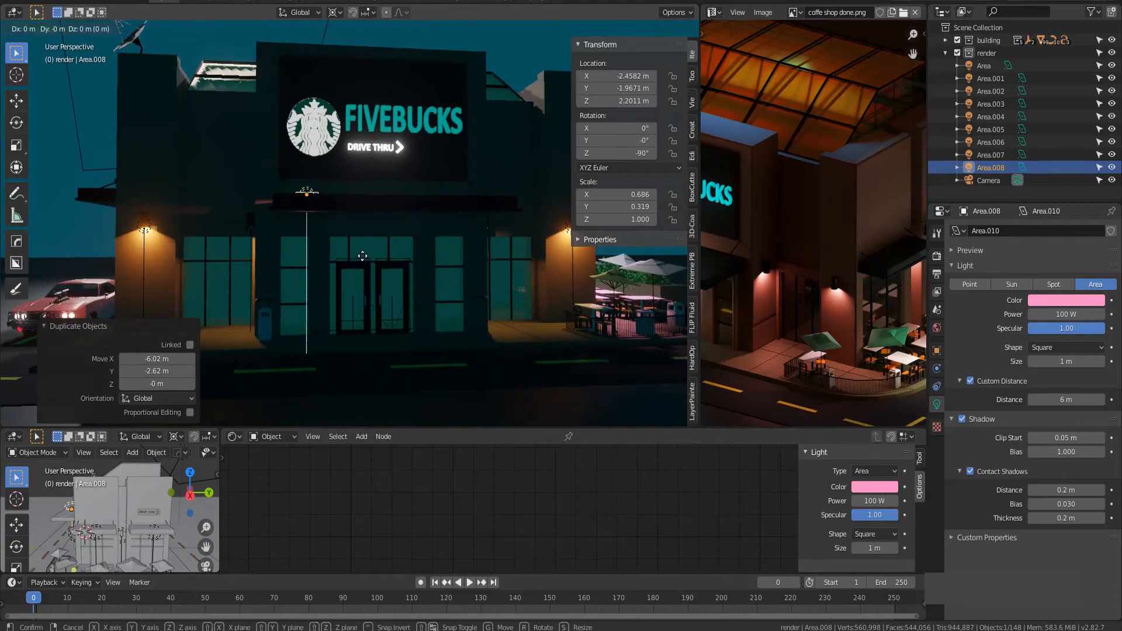
{"action": "key", "text": "z"}
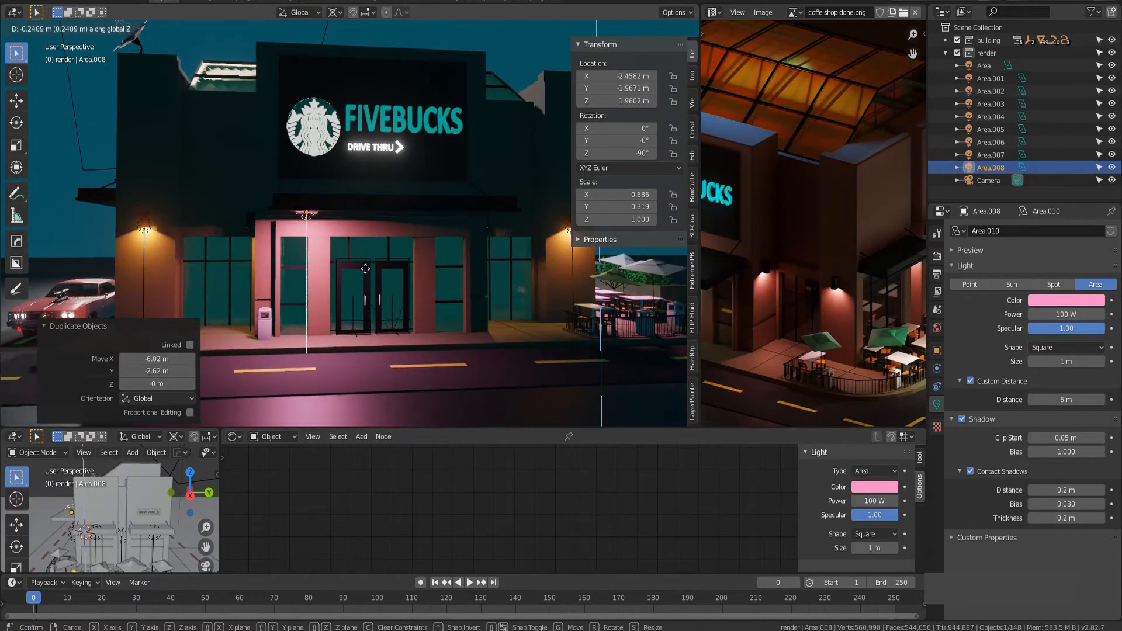
{"action": "left_click", "coordinate": [367, 274]}
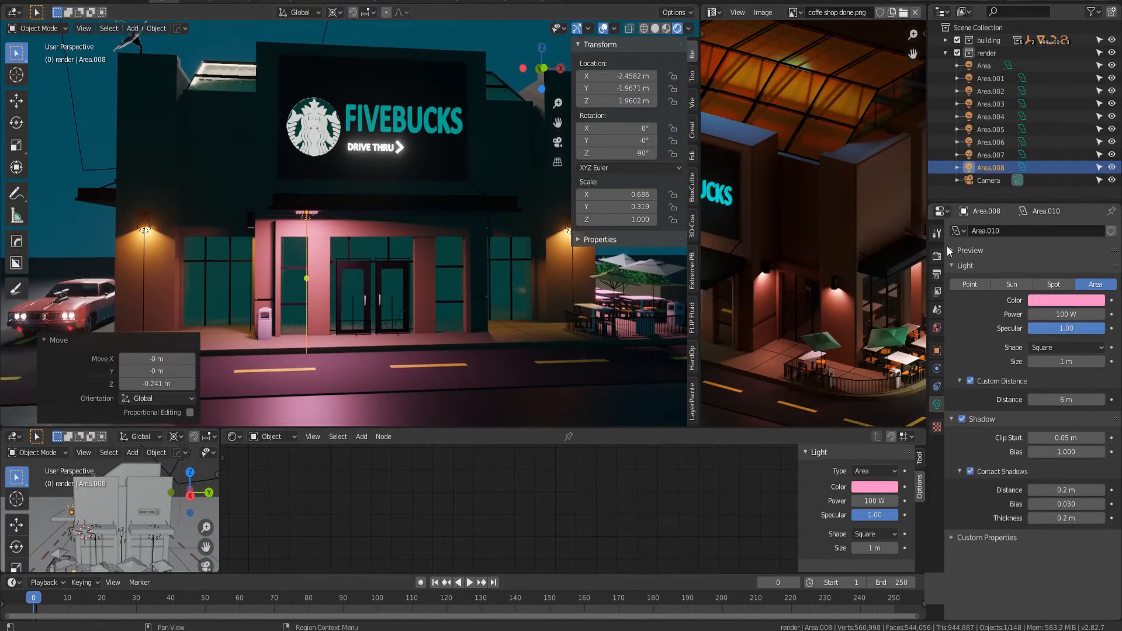
Change the entrance awning light's colour to a salmon orange and set its power to 25 W.
{"action": "key", "text": "KP_0"}
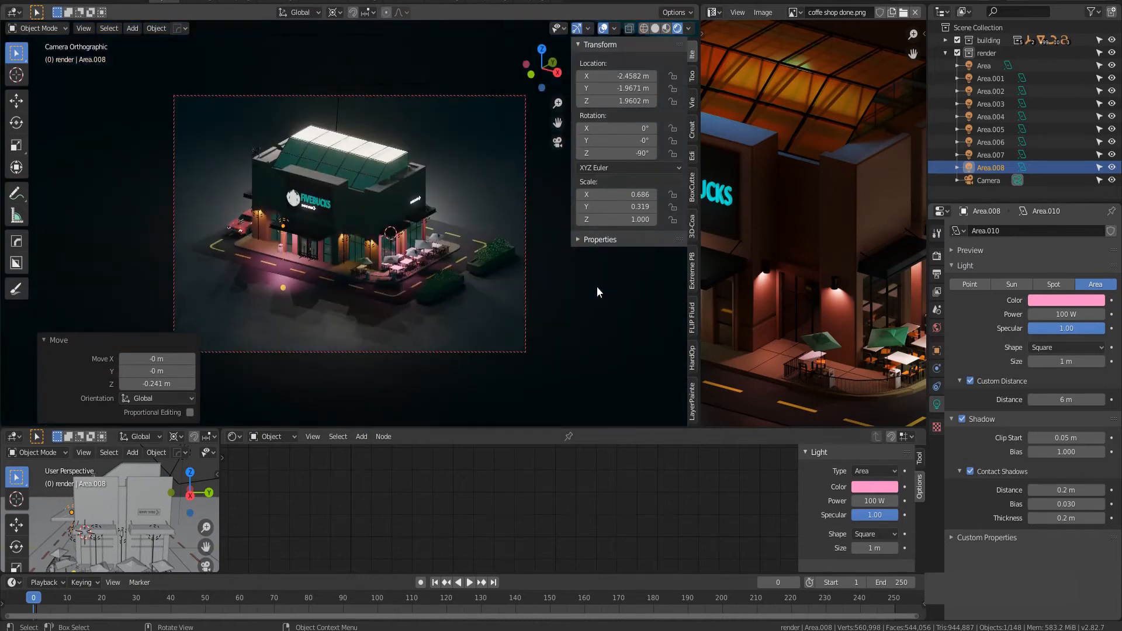
{"action": "left_click", "coordinate": [1050, 298]}
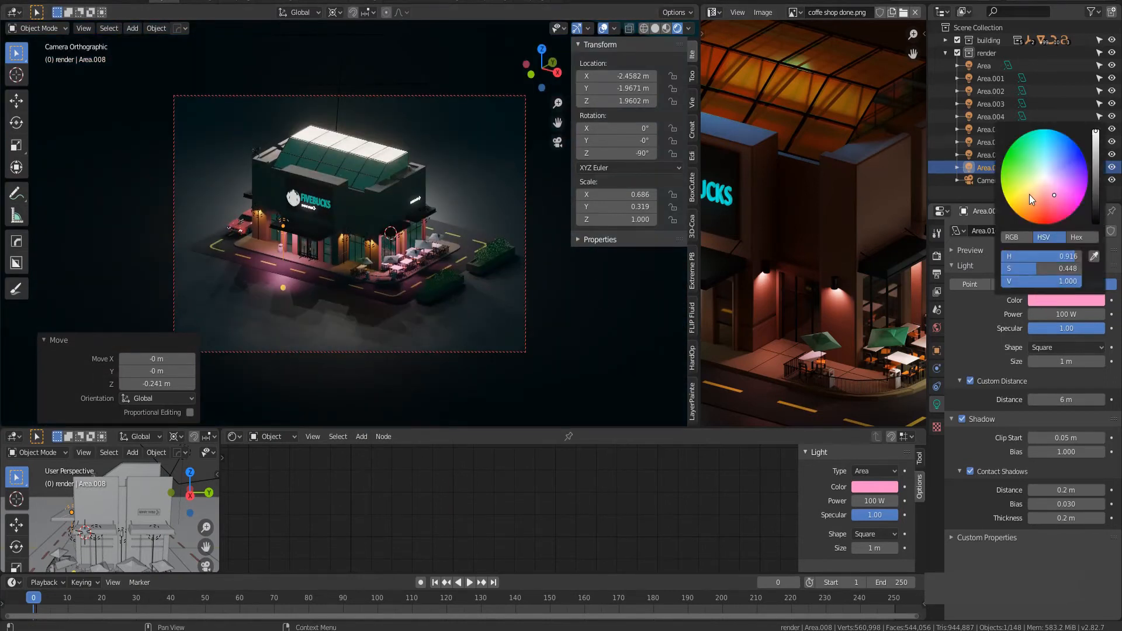
{"action": "left_click", "coordinate": [1030, 203]}
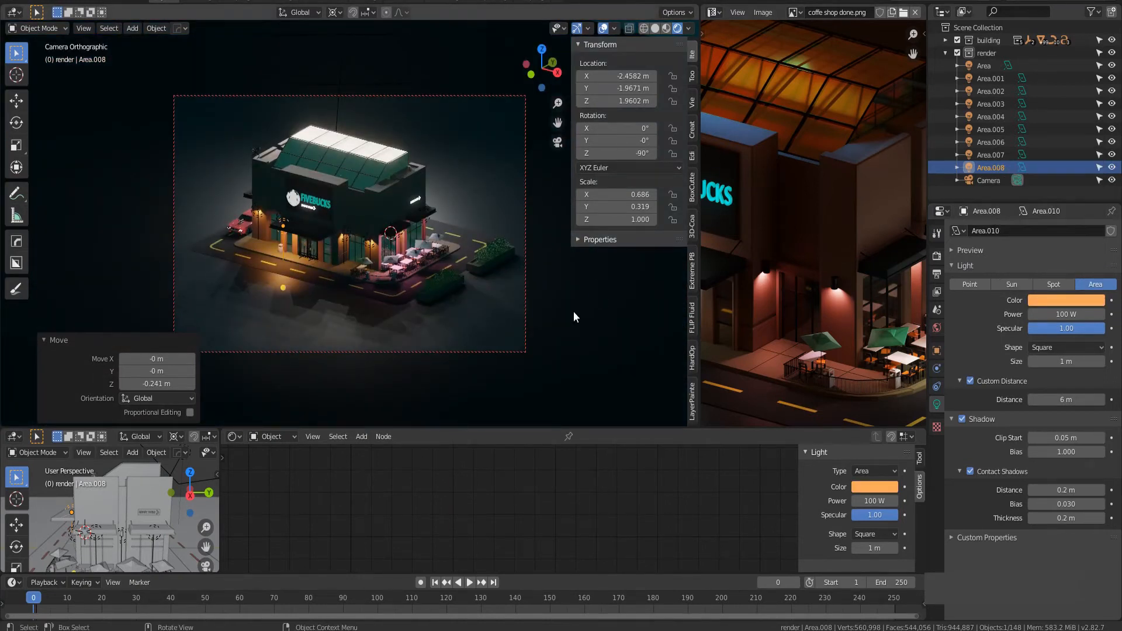
{"action": "left_click", "coordinate": [1074, 310]}
{"action": "type", "text": "25"}
{"action": "key", "text": "Return"}
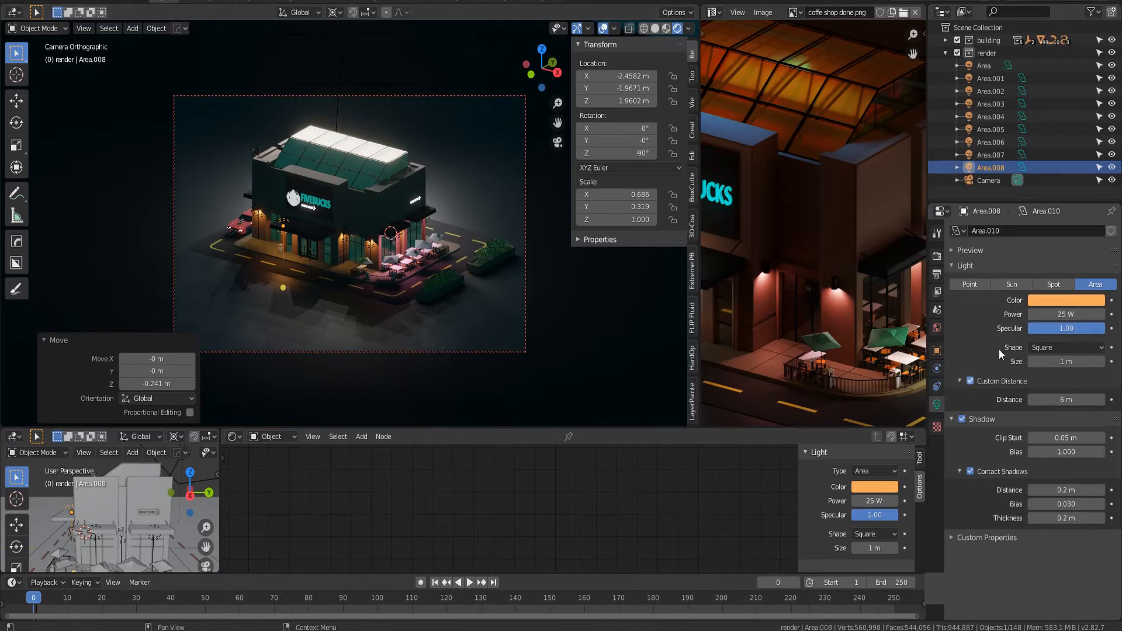
{"action": "left_click", "coordinate": [1059, 299]}
{"action": "left_click_drag", "start_coordinate": [1033, 209], "coordinate": [1039, 202]}
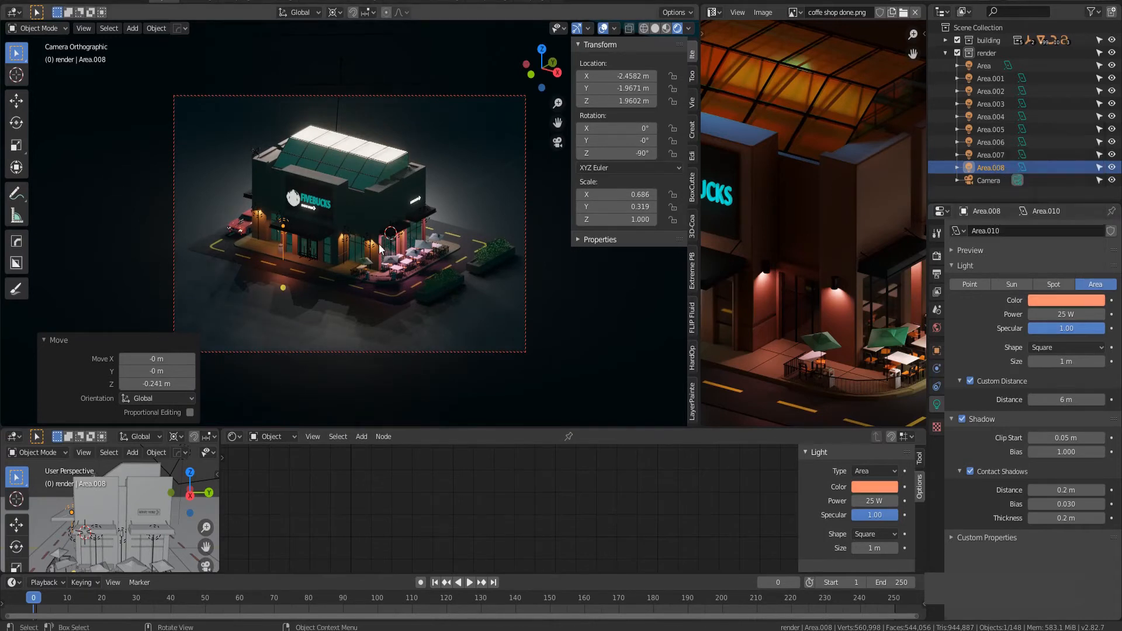
Duplicate the entrance awning light along X by about 2.51 m, to the other side of the doors.
{"action": "key", "text": "KP_1"}
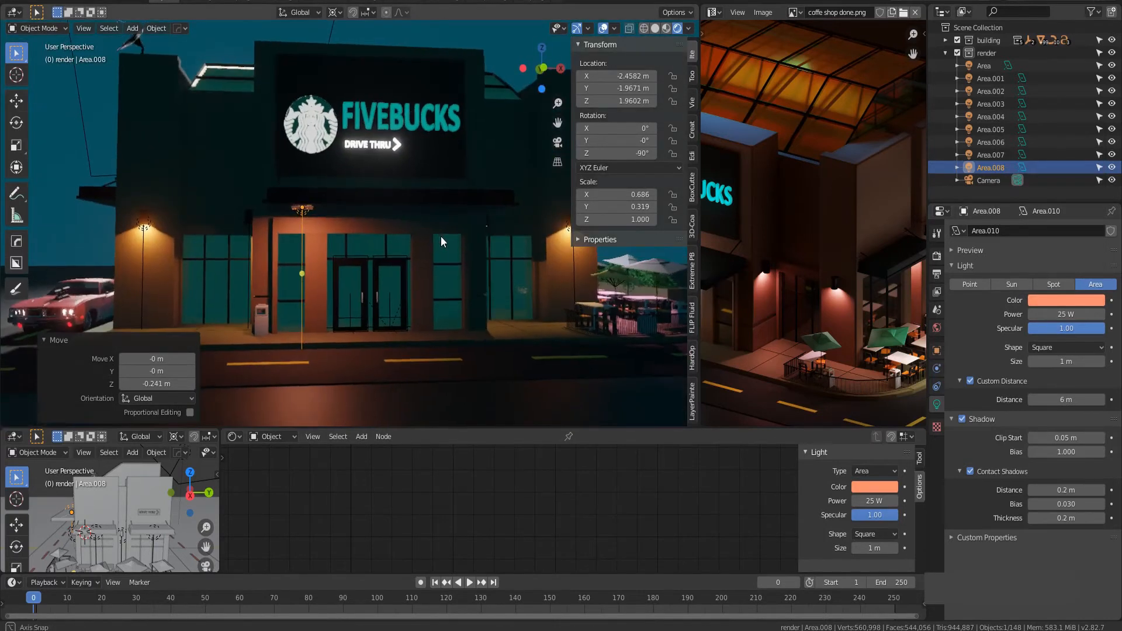
{"action": "scroll", "coordinate": [383, 282], "scroll_direction": "up", "scroll_amount": 3}
{"action": "key", "text": "shift+d"}
{"action": "key", "text": "x"}
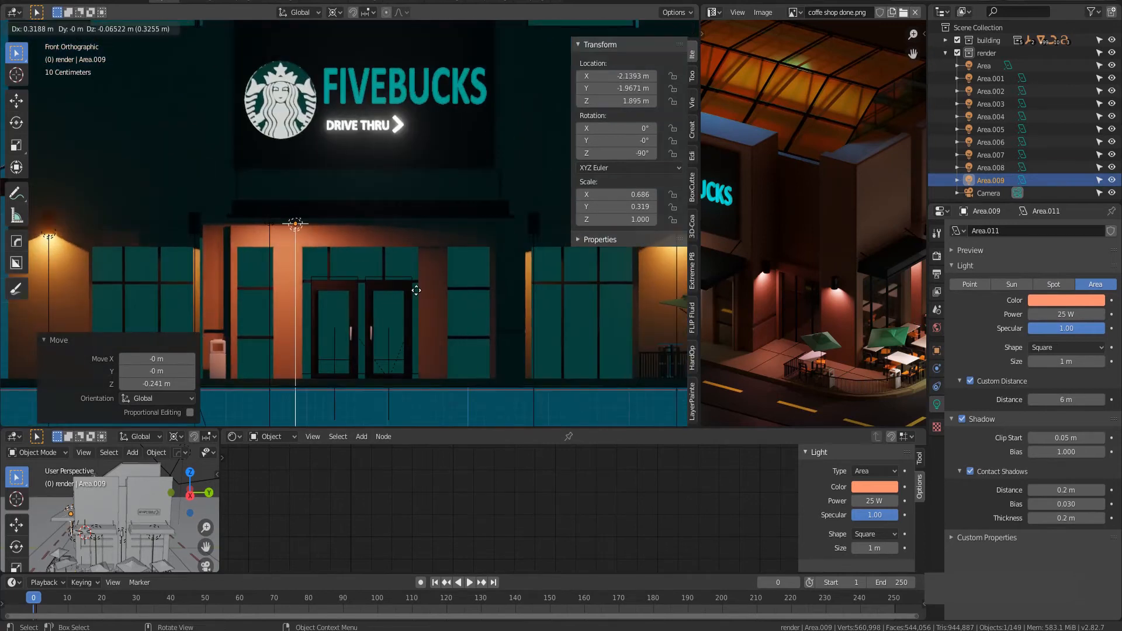
{"action": "left_click", "coordinate": [586, 309]}
Duplicate the entrance light in top view and place the copy under the drive-thru awning beside the car, about X -5.975 m, Y 0.604 m.
{"action": "scroll", "coordinate": [453, 284], "scroll_direction": "down", "scroll_amount": 4}
{"action": "middle_click_drag", "start_coordinate": [453, 284], "coordinate": [339, 331]}
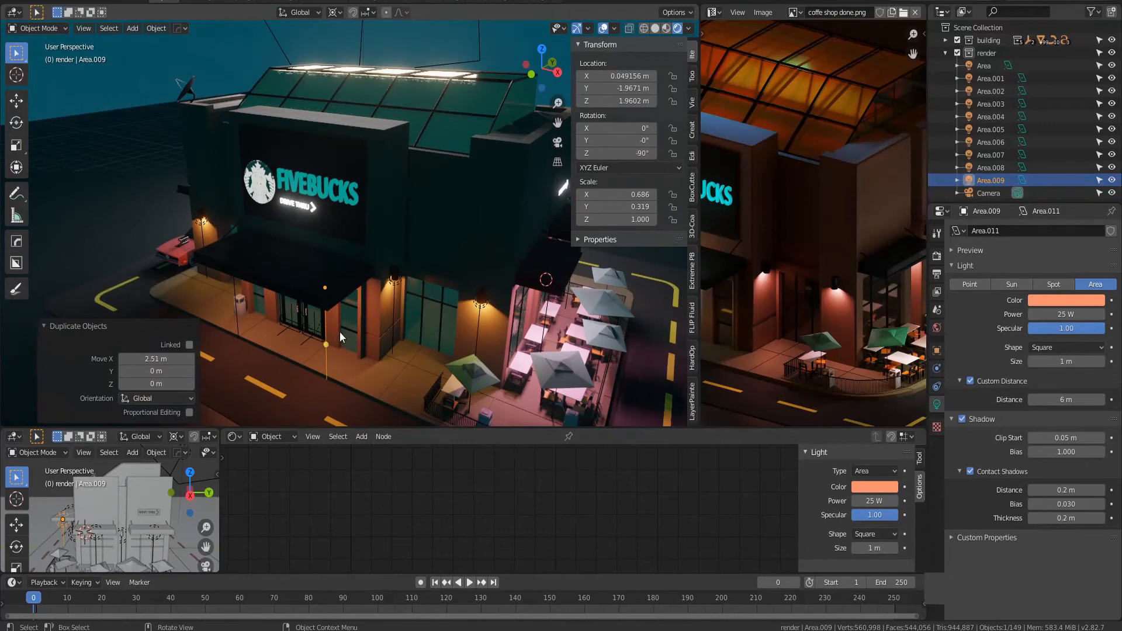
{"action": "key", "text": "KP_7"}
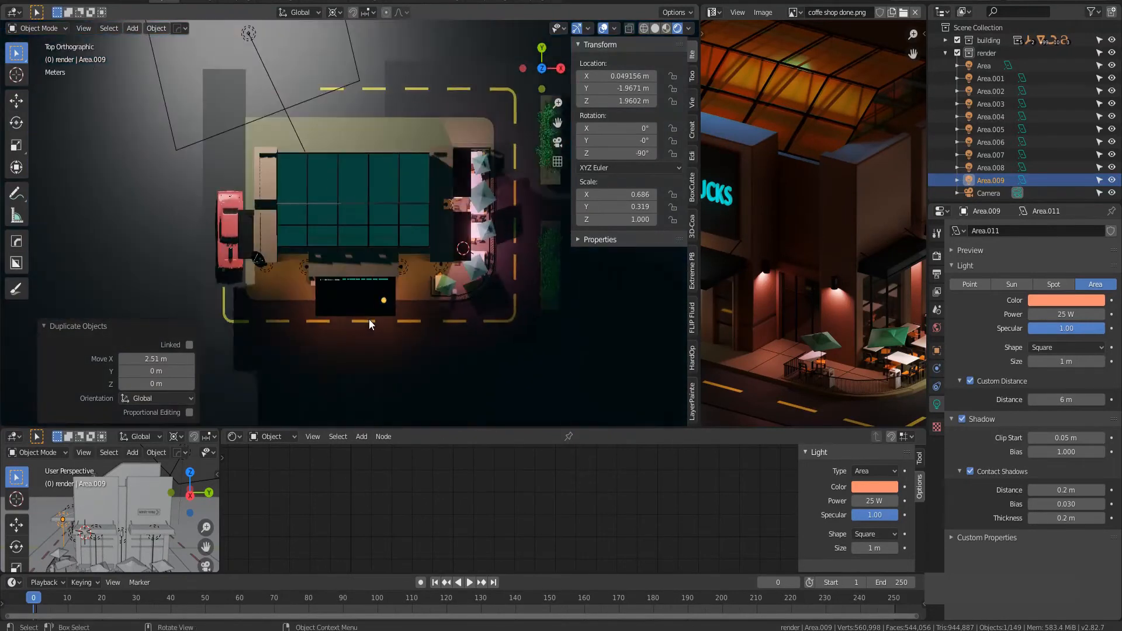
{"action": "key", "text": "shift+d"}
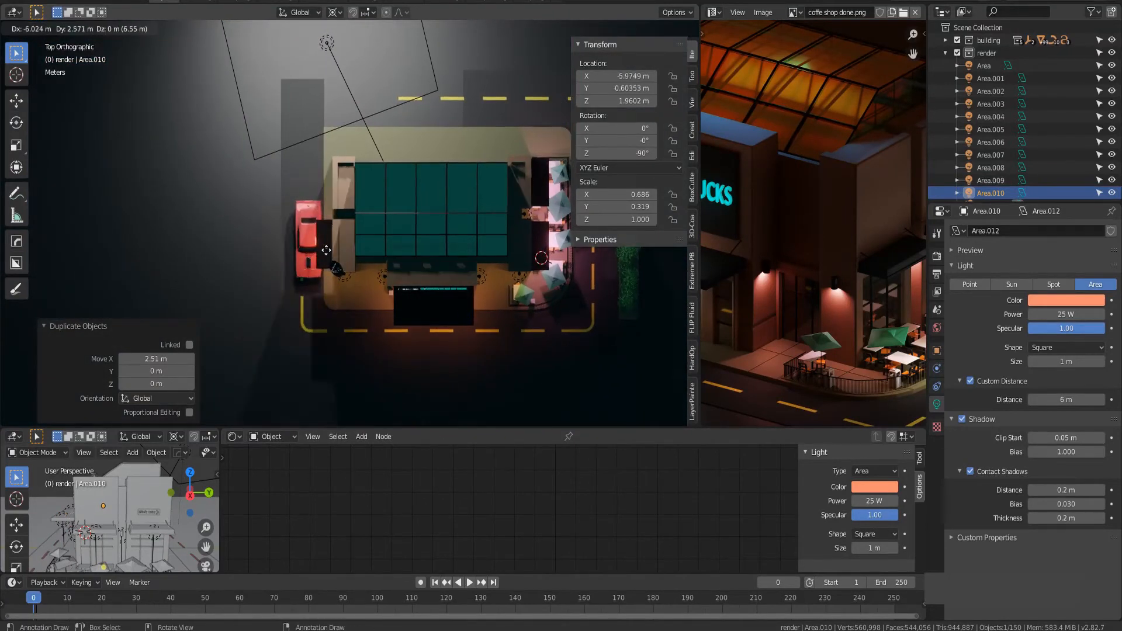
{"action": "left_click", "coordinate": [325, 250]}
Raise the drive-thru awning light to about 2.156 m in Z and shift it along X to about -6.067 m.
{"action": "middle_click_drag", "start_coordinate": [336, 268], "coordinate": [345, 215]}
{"action": "scroll", "coordinate": [436, 217], "scroll_direction": "up", "scroll_amount": 4}
{"action": "key", "text": "g"}
{"action": "key", "text": "z"}
{"action": "left_click", "coordinate": [430, 222]}
{"action": "key", "text": "g"}
{"action": "key", "text": "x"}
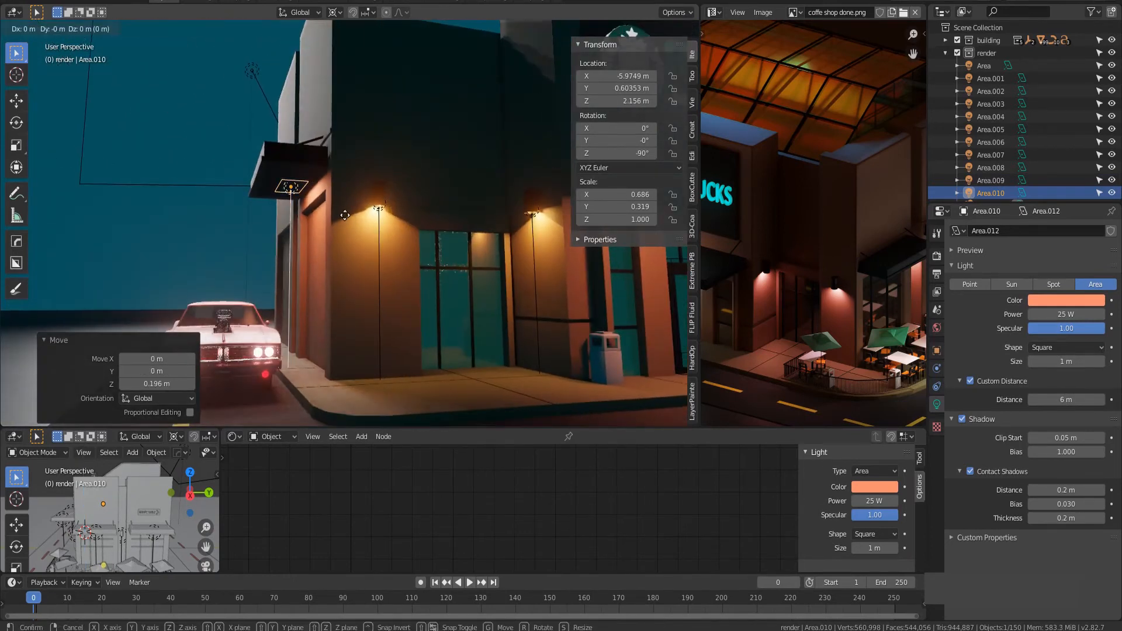
{"action": "left_click", "coordinate": [273, 180]}
Hide the viewport overlays in the camera view and toggle the drive-thru awning light's visibility to check its effect.
{"action": "scroll", "coordinate": [338, 249], "scroll_direction": "down", "scroll_amount": 5}
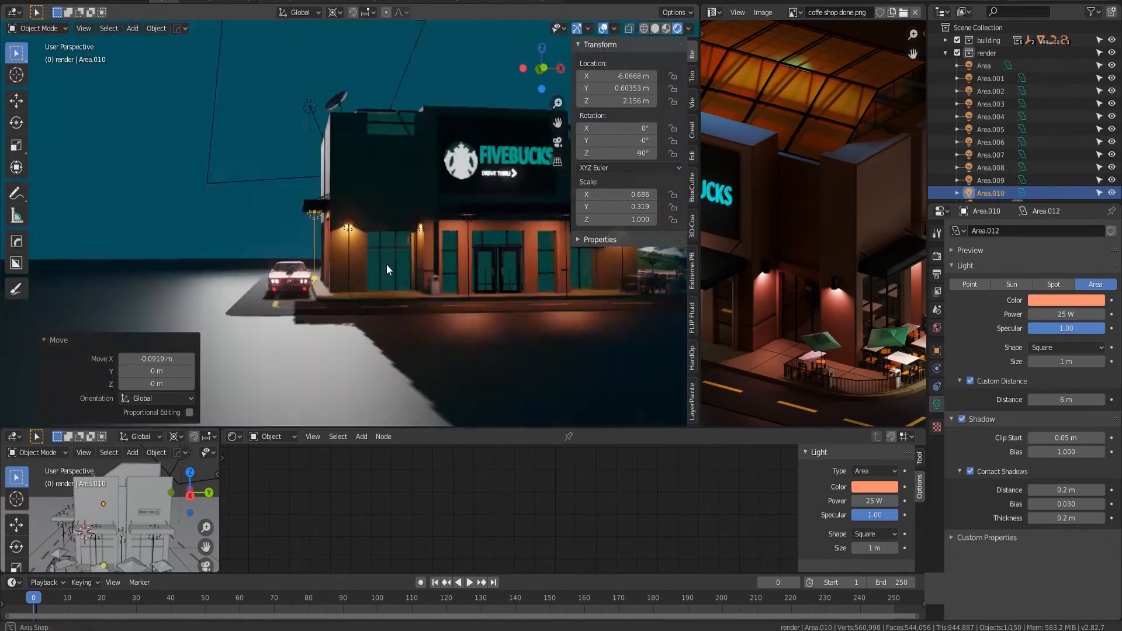
{"action": "middle_click_drag", "start_coordinate": [387, 264], "coordinate": [262, 296]}
{"action": "scroll", "coordinate": [427, 292], "scroll_direction": "down", "scroll_amount": 3}
{"action": "middle_click_drag", "start_coordinate": [486, 286], "coordinate": [435, 276]}
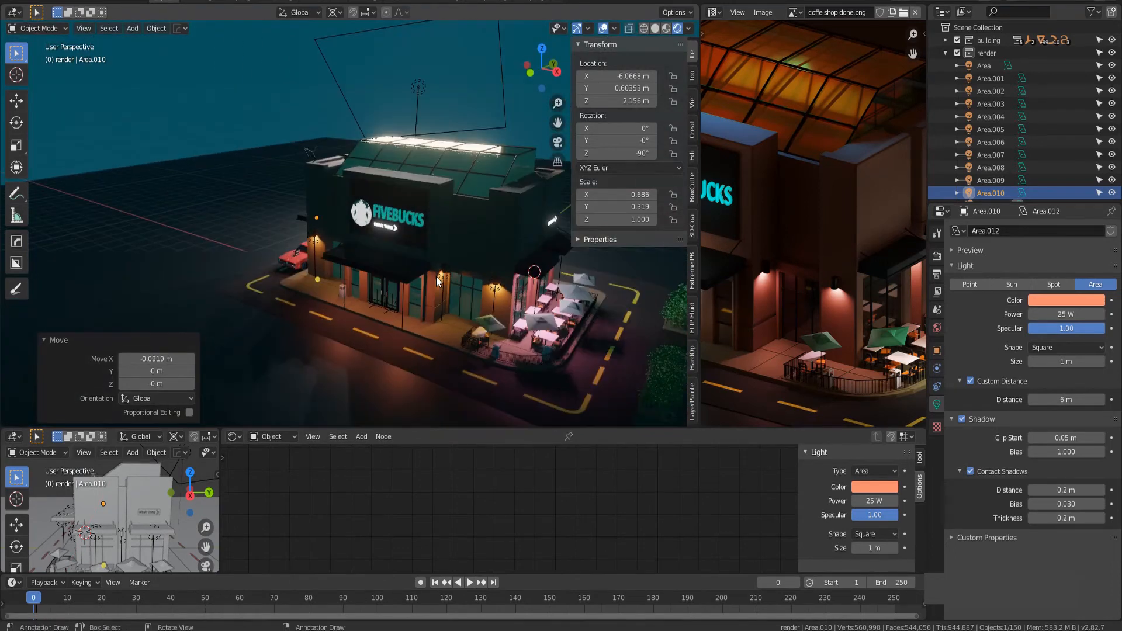
{"action": "key", "text": "KP_0"}
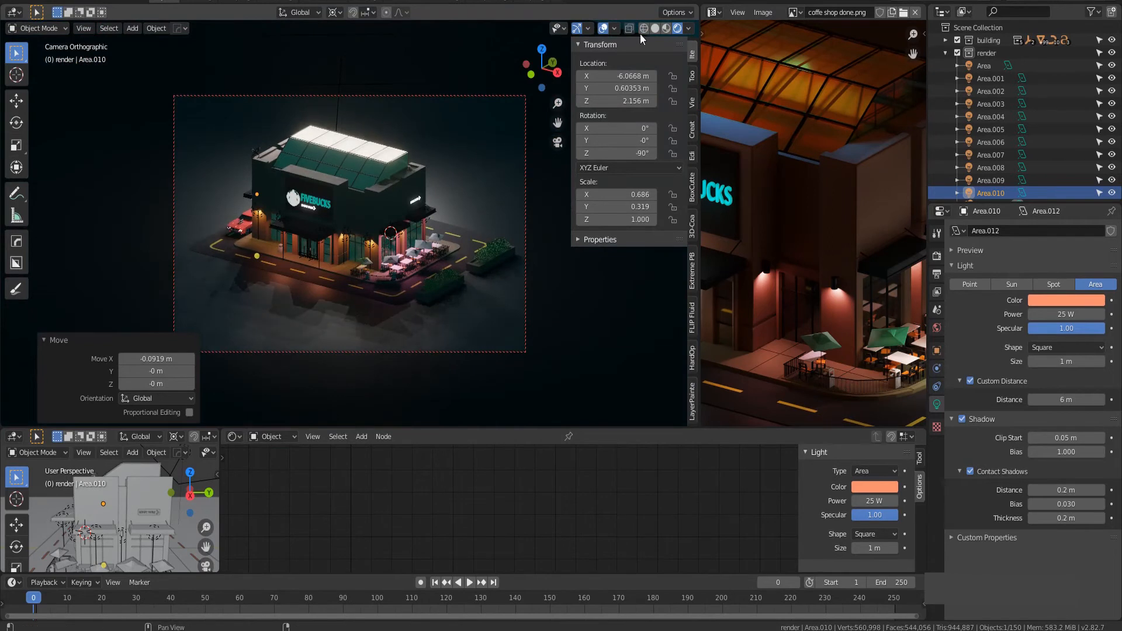
{"action": "left_click", "coordinate": [604, 30]}
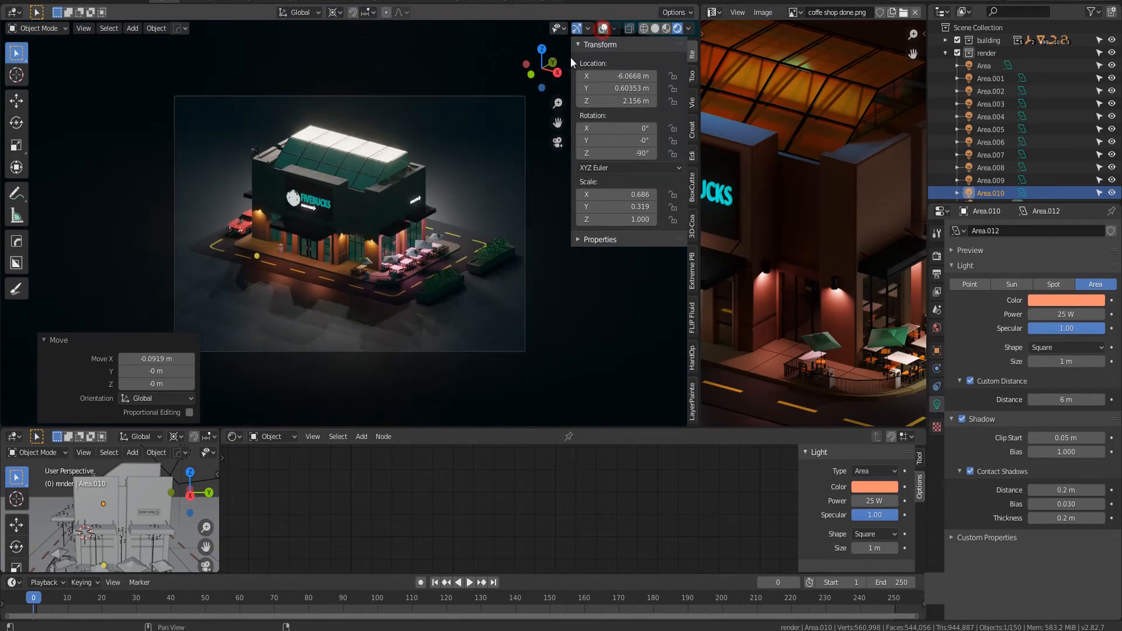
{"action": "left_click", "coordinate": [993, 193]}
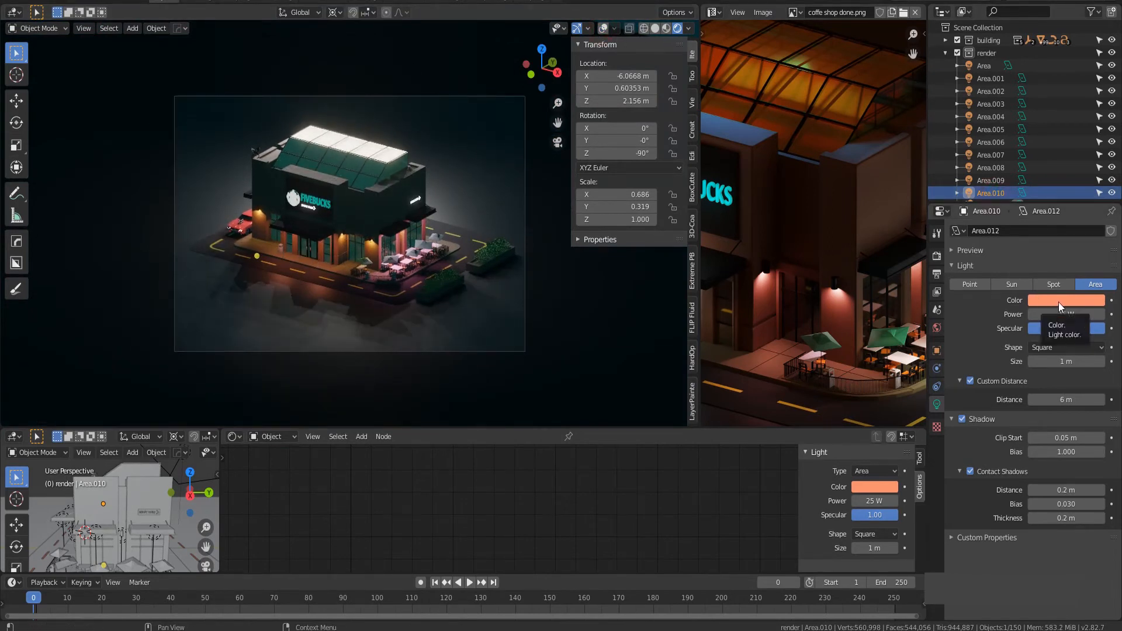
{"action": "left_click", "coordinate": [1111, 193]}
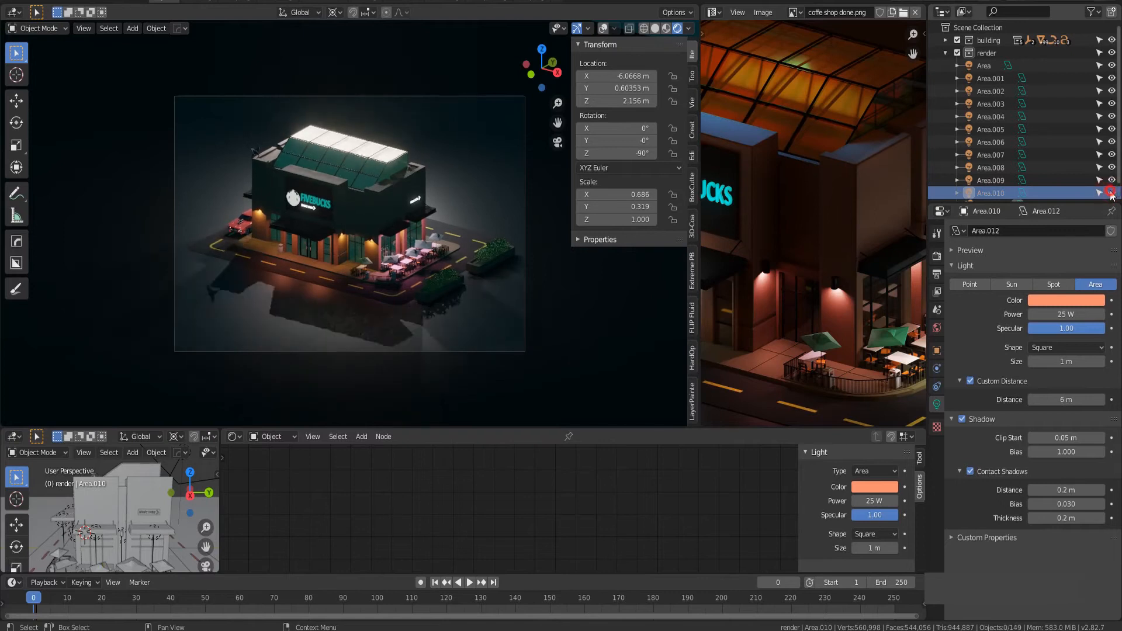
Change the drive-thru awning light's colour to a pale pink and set its power to 50 W.
{"action": "left_click", "coordinate": [1071, 298]}
{"action": "left_click", "coordinate": [1052, 185]}
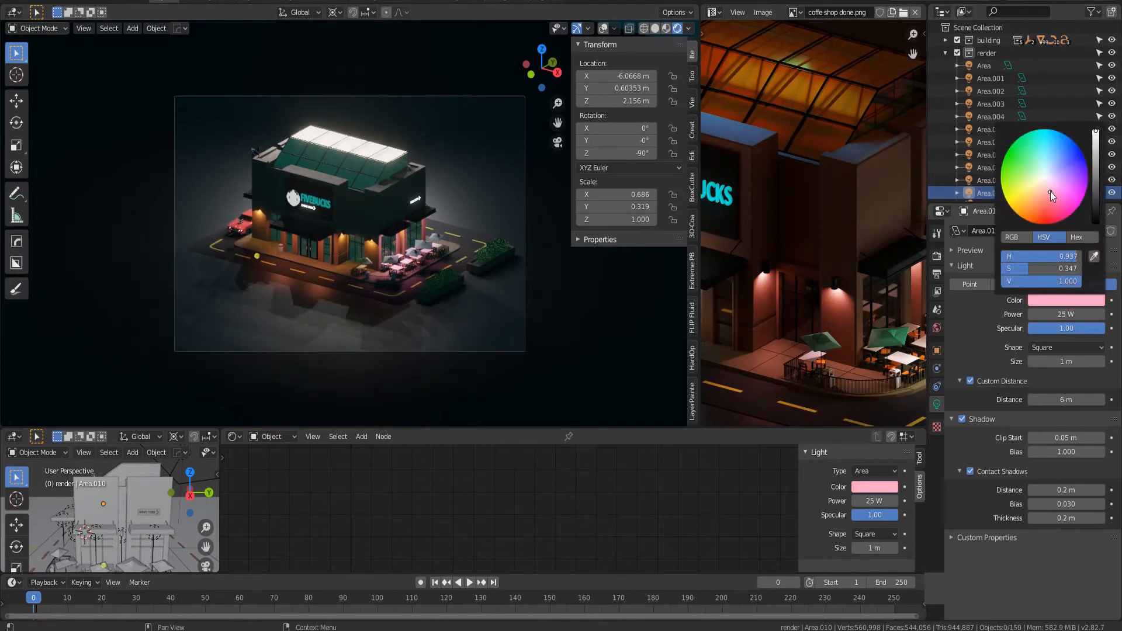
{"action": "left_click", "coordinate": [1063, 314]}
{"action": "type", "text": "50"}
{"action": "key", "text": "Return"}
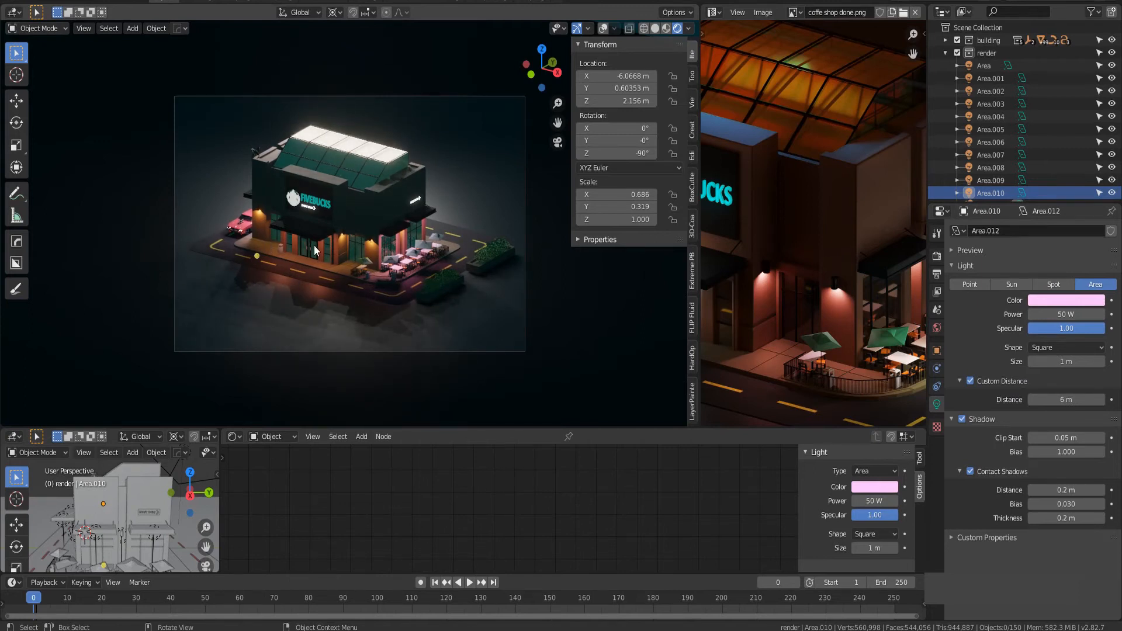
Add a point light to the render collection at the 3D cursor beside the patio seating, with the viewport overlays shown.
{"action": "scroll", "coordinate": [805, 288], "scroll_direction": "down", "scroll_amount": 5}
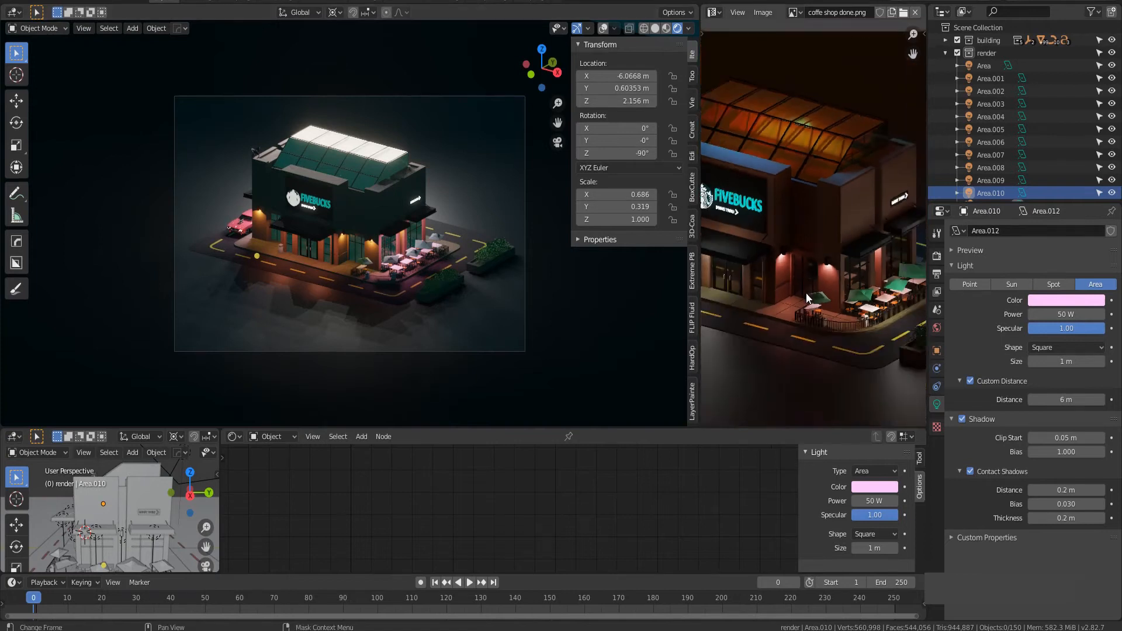
{"action": "scroll", "coordinate": [826, 263], "scroll_direction": "up", "scroll_amount": 2}
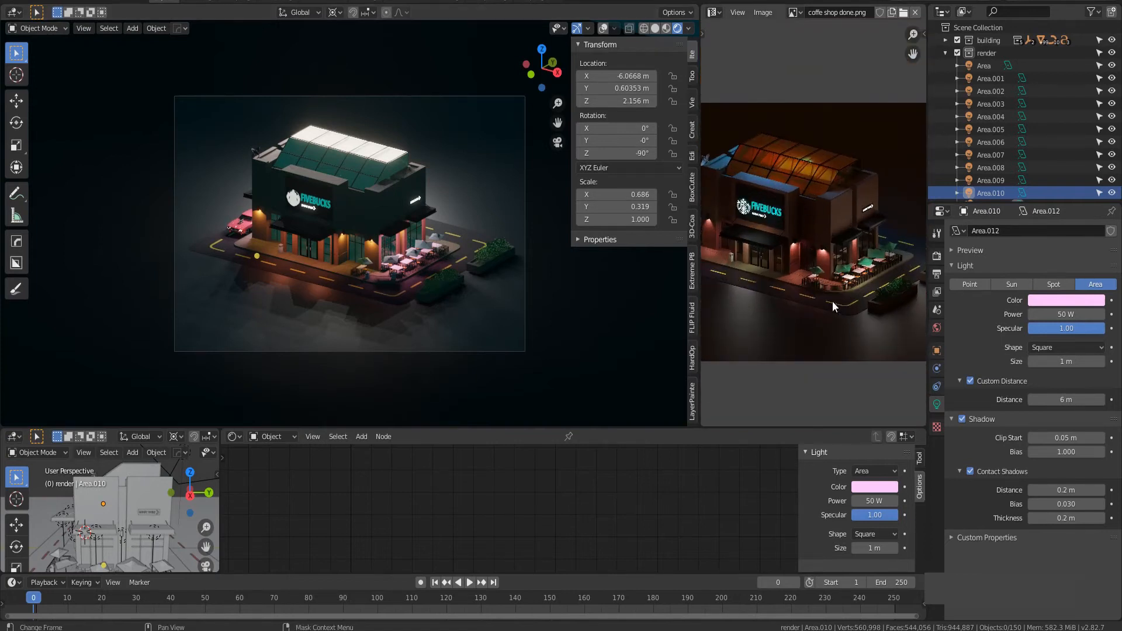
{"action": "middle_click_drag", "start_coordinate": [893, 305], "coordinate": [827, 300]}
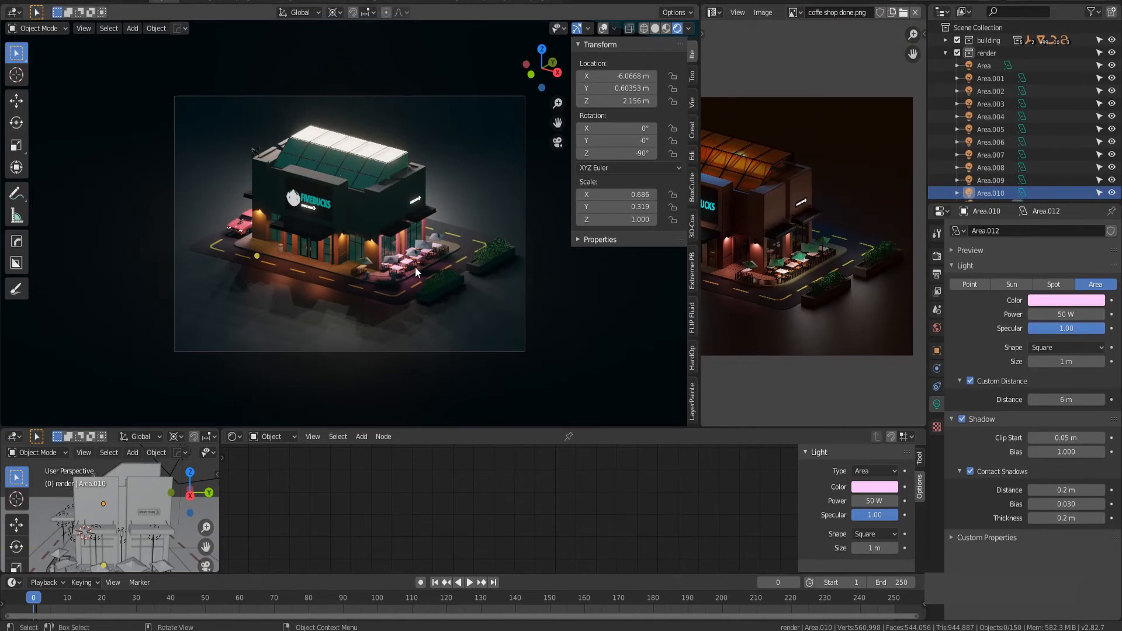
{"action": "key", "text": "KP_0"}
{"action": "middle_click_drag", "start_coordinate": [483, 286], "coordinate": [351, 257], "text": "shift"}
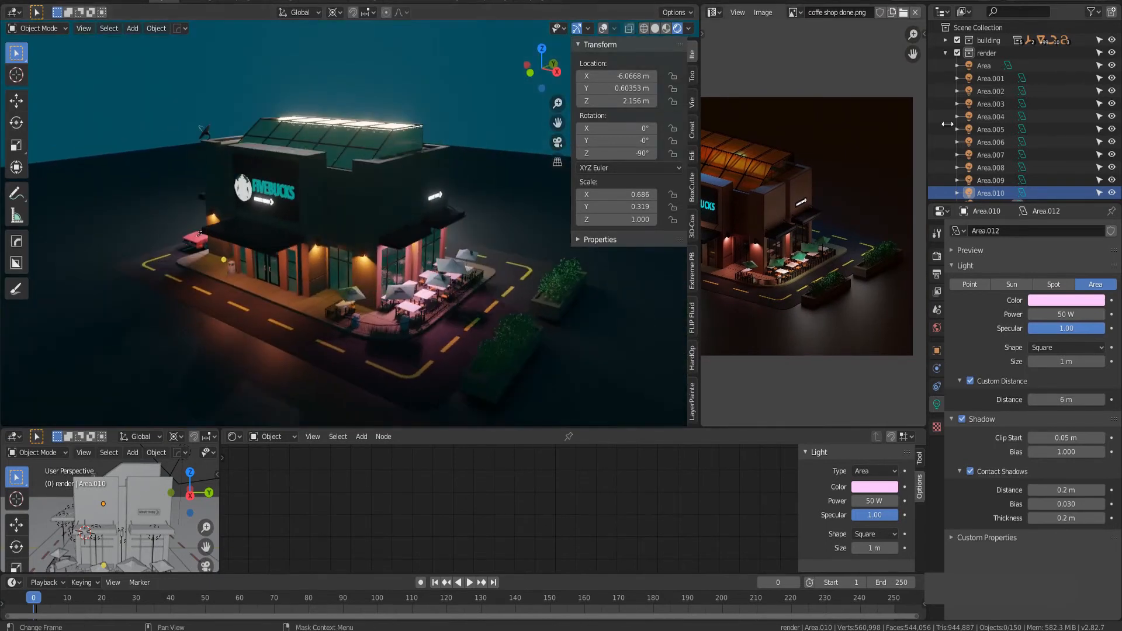
{"action": "left_click", "coordinate": [986, 53]}
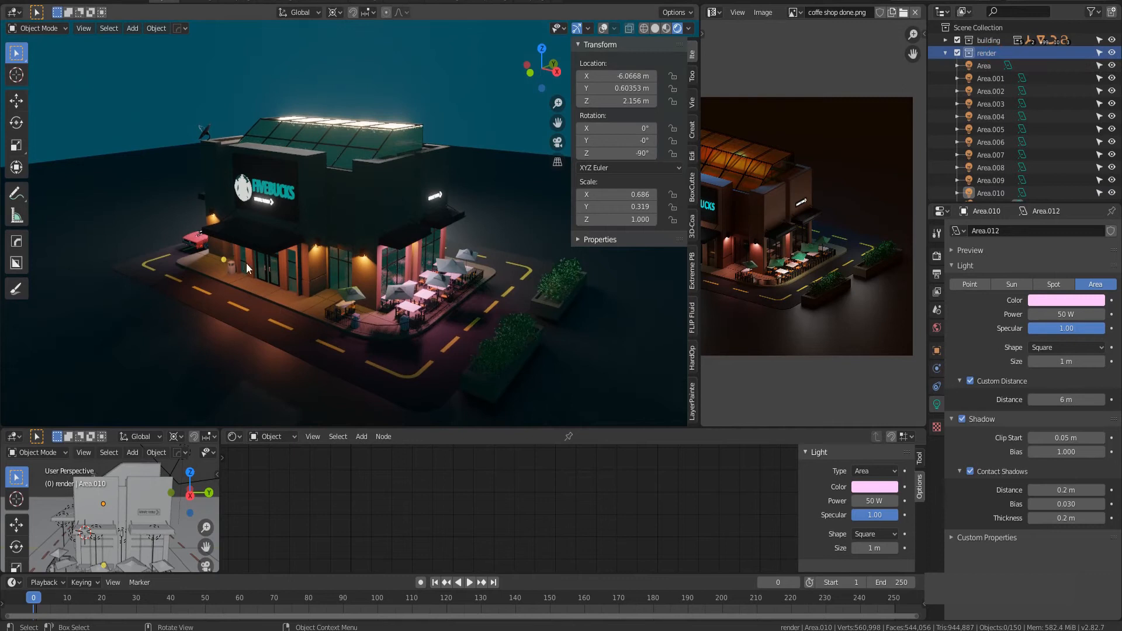
{"action": "scroll", "coordinate": [476, 303], "scroll_direction": "down", "scroll_amount": 3}
{"action": "middle_click_drag", "start_coordinate": [394, 272], "coordinate": [413, 291]}
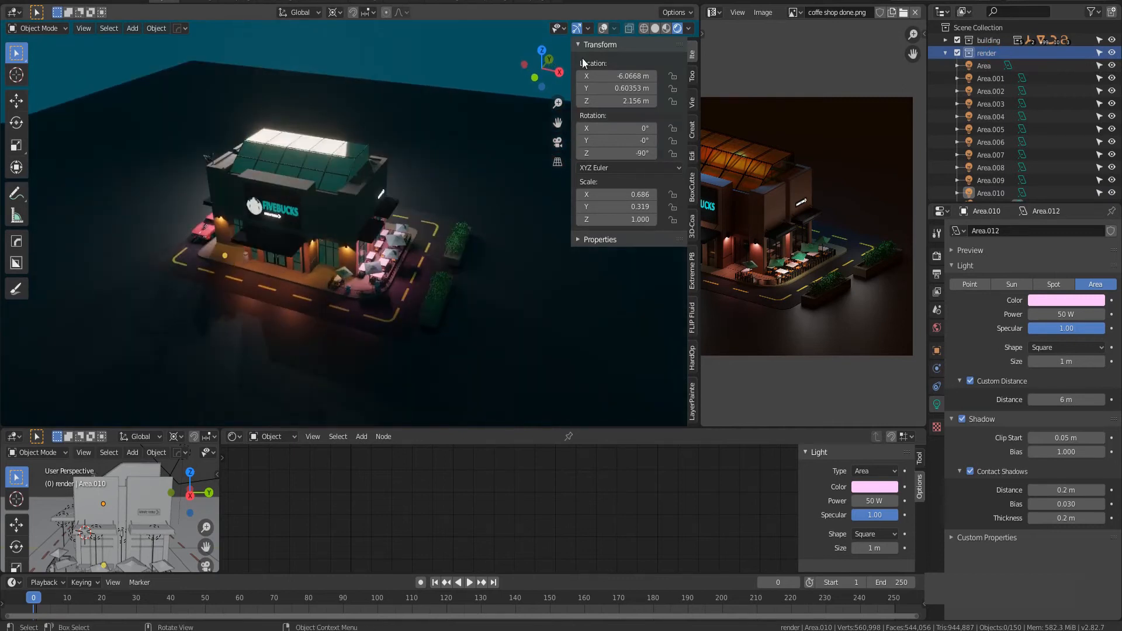
{"action": "key", "text": "shift+alt+z"}
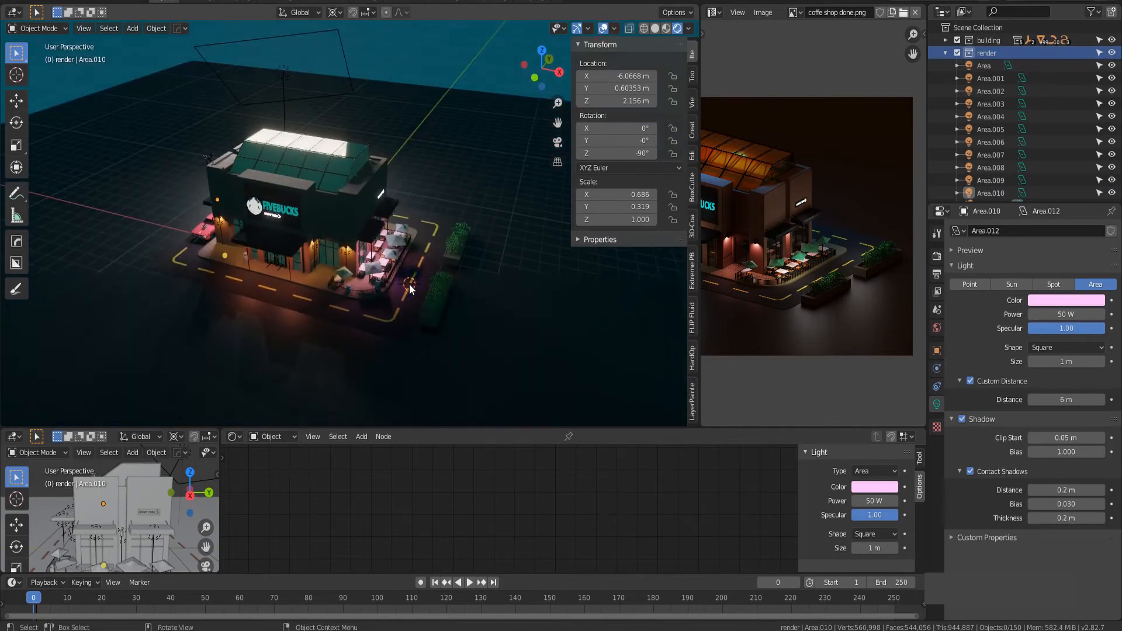
{"action": "key", "text": "shift+a"}
{"action": "mouse_move", "coordinate": [409, 275]}
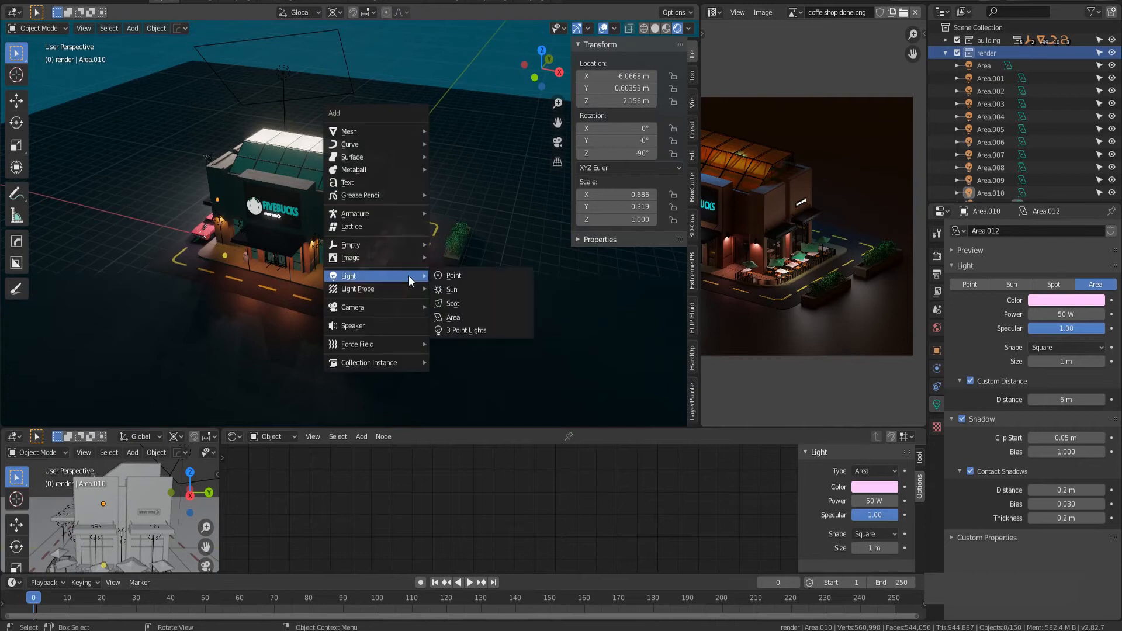
{"action": "left_click", "coordinate": [453, 275]}
Raise the new point light to about 1.6 m in Z and set its power to 100 W.
{"action": "middle_click_drag", "start_coordinate": [429, 323], "coordinate": [464, 261]}
{"action": "key", "text": "g"}
{"action": "key", "text": "z"}
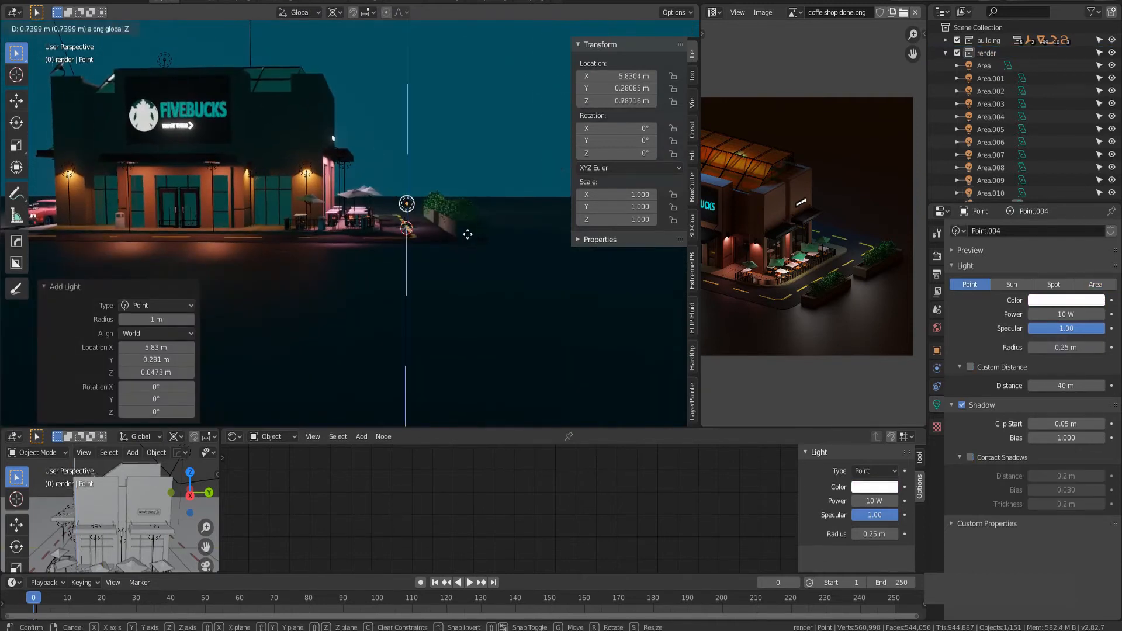
{"action": "left_click", "coordinate": [471, 215]}
{"action": "middle_click_drag", "start_coordinate": [471, 215], "coordinate": [462, 245]}
{"action": "scroll", "coordinate": [419, 231], "scroll_direction": "up", "scroll_amount": 4}
{"action": "left_click", "coordinate": [1069, 316]}
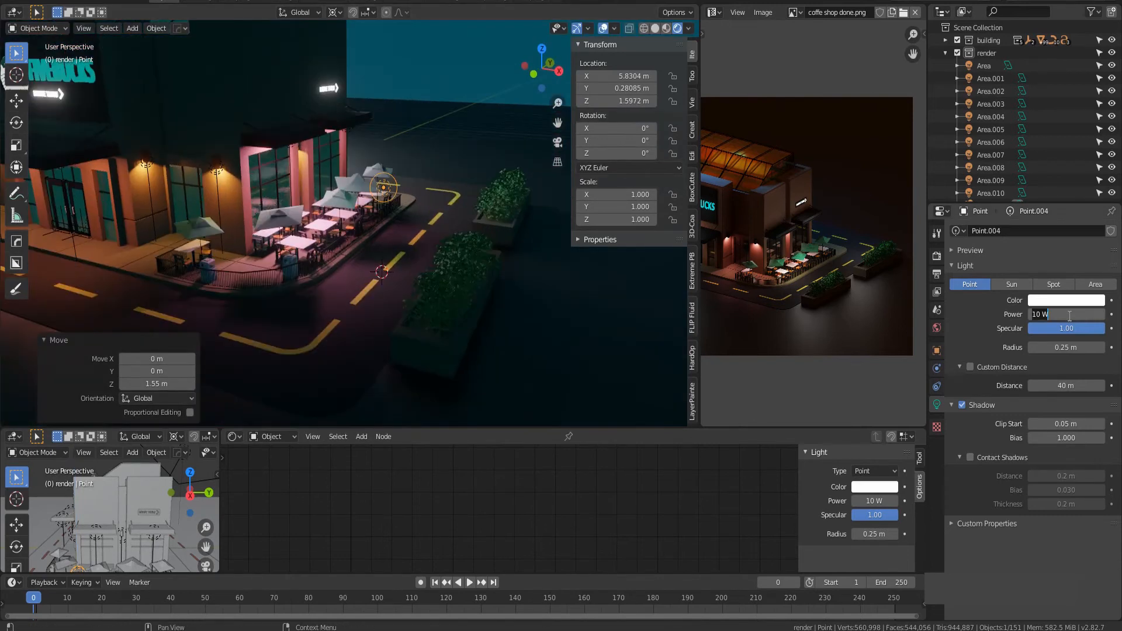
{"action": "type", "text": "100"}
{"action": "key", "text": "Return"}
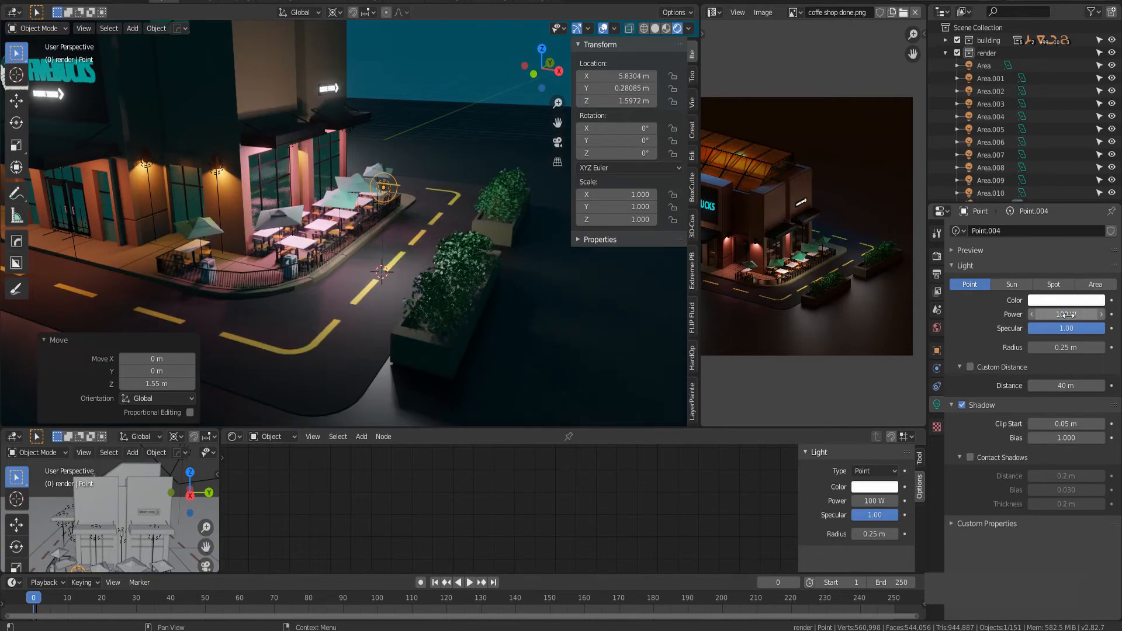
Inspect the point light's effect on the planters from several angles and in the camera view with the overlays hidden.
{"action": "scroll", "coordinate": [561, 271], "scroll_direction": "down", "scroll_amount": 3}
{"action": "middle_click_drag", "start_coordinate": [397, 245], "coordinate": [368, 335]}
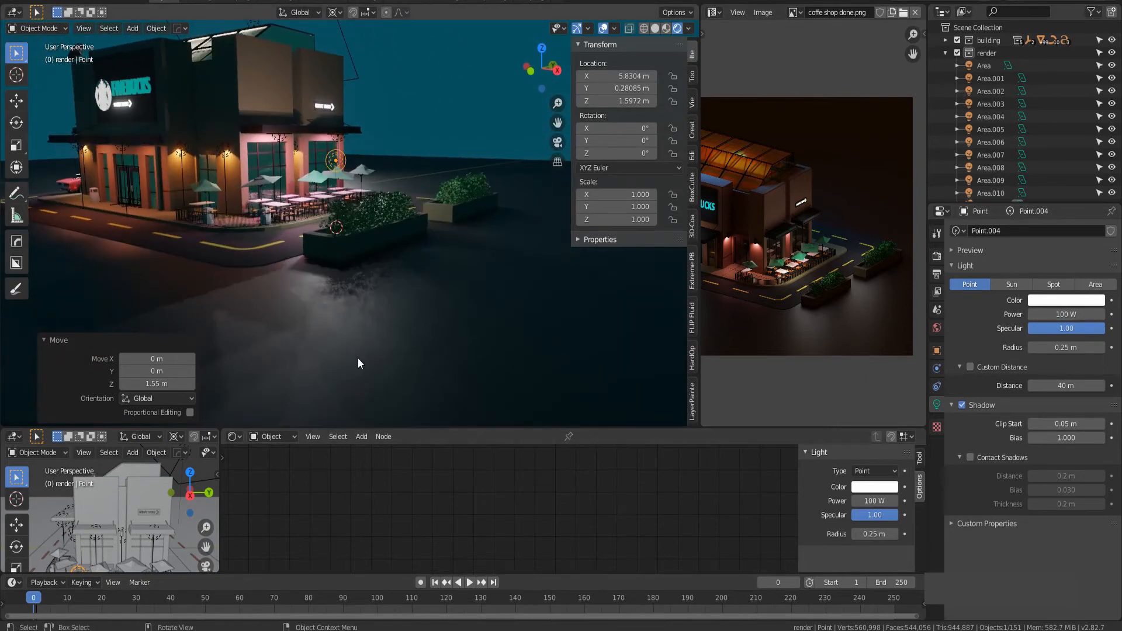
{"action": "scroll", "coordinate": [345, 251], "scroll_direction": "down", "scroll_amount": 4}
{"action": "middle_click_drag", "start_coordinate": [345, 234], "coordinate": [387, 258]}
{"action": "scroll", "coordinate": [345, 235], "scroll_direction": "up", "scroll_amount": 3}
{"action": "key", "text": "KP_0"}
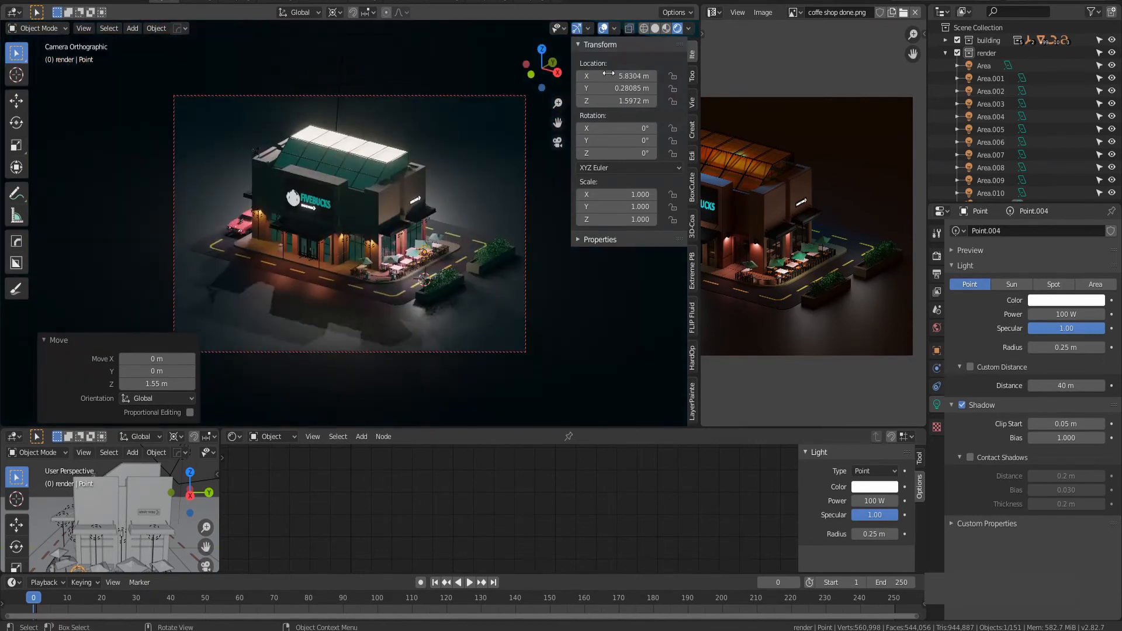
{"action": "left_click", "coordinate": [603, 29]}
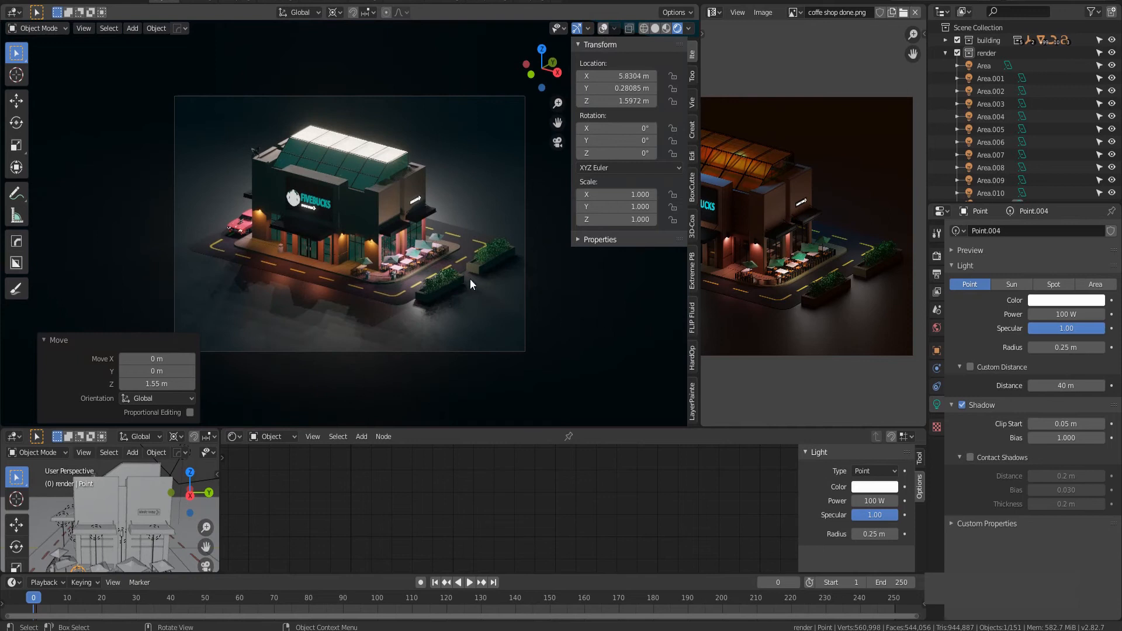
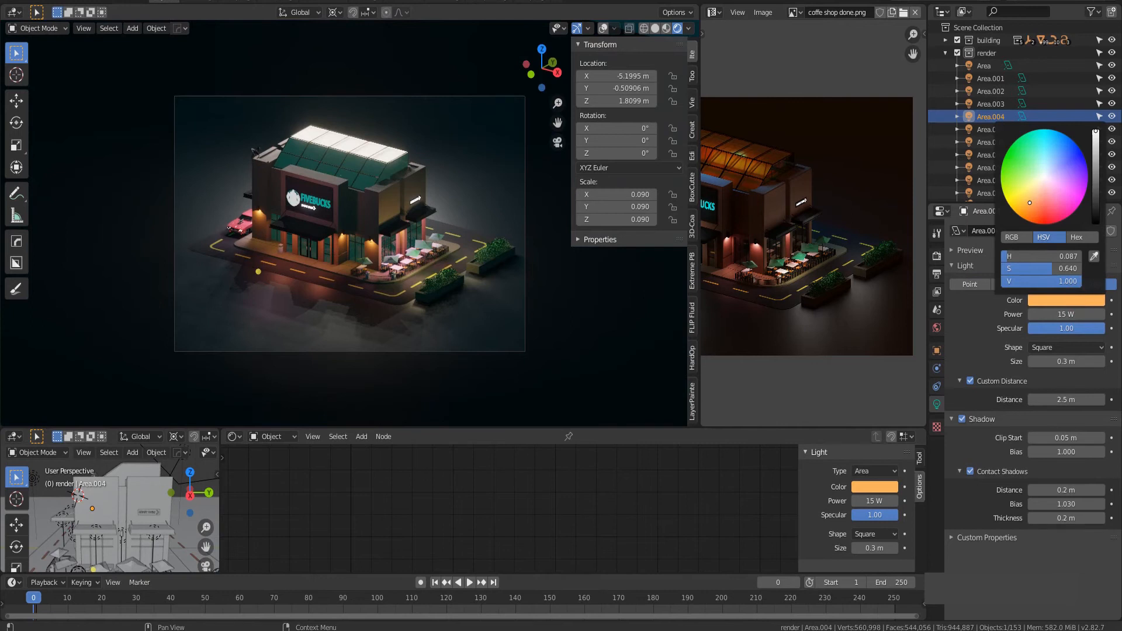
Change the wall lamp light's colour to a salmon pink and compare it with the reference render.
{"action": "mouse_move", "coordinate": [1029, 202]}
{"action": "left_mouse_down"}
{"action": "mouse_move", "coordinate": [1026, 170]}
{"action": "mouse_move", "coordinate": [1039, 160]}
{"action": "mouse_move", "coordinate": [1031, 193]}
{"action": "mouse_move", "coordinate": [1047, 202]}
{"action": "left_mouse_up"}
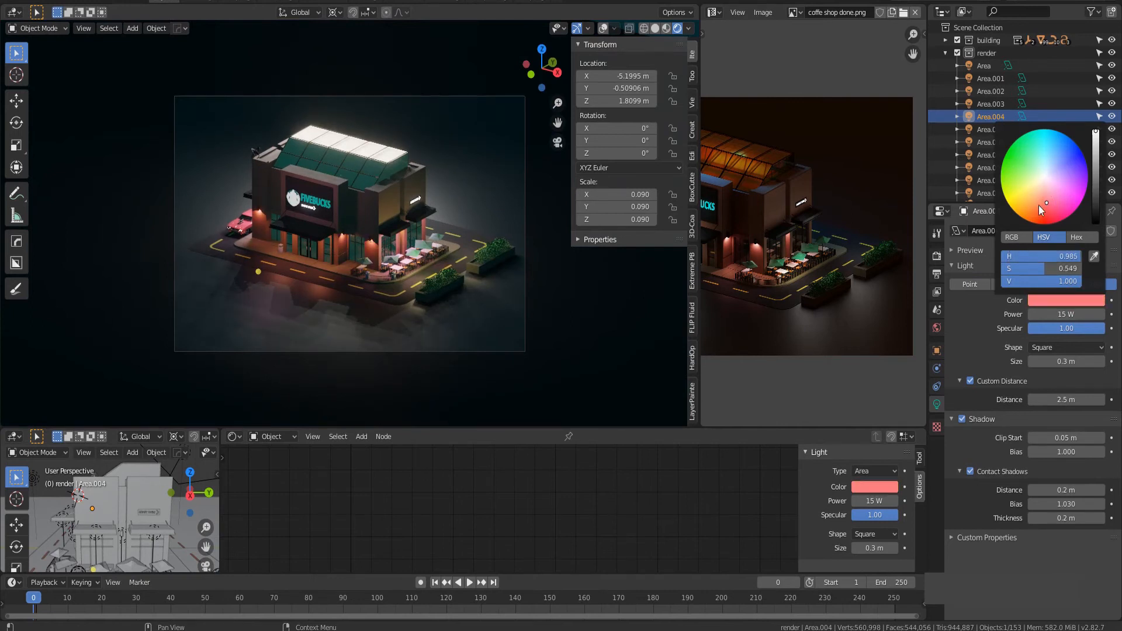
{"action": "scroll", "coordinate": [750, 272], "scroll_direction": "down", "scroll_amount": 1}
{"action": "middle_click_drag", "start_coordinate": [751, 272], "coordinate": [815, 247]}
{"action": "scroll", "coordinate": [850, 279], "scroll_direction": "up", "scroll_amount": 1}
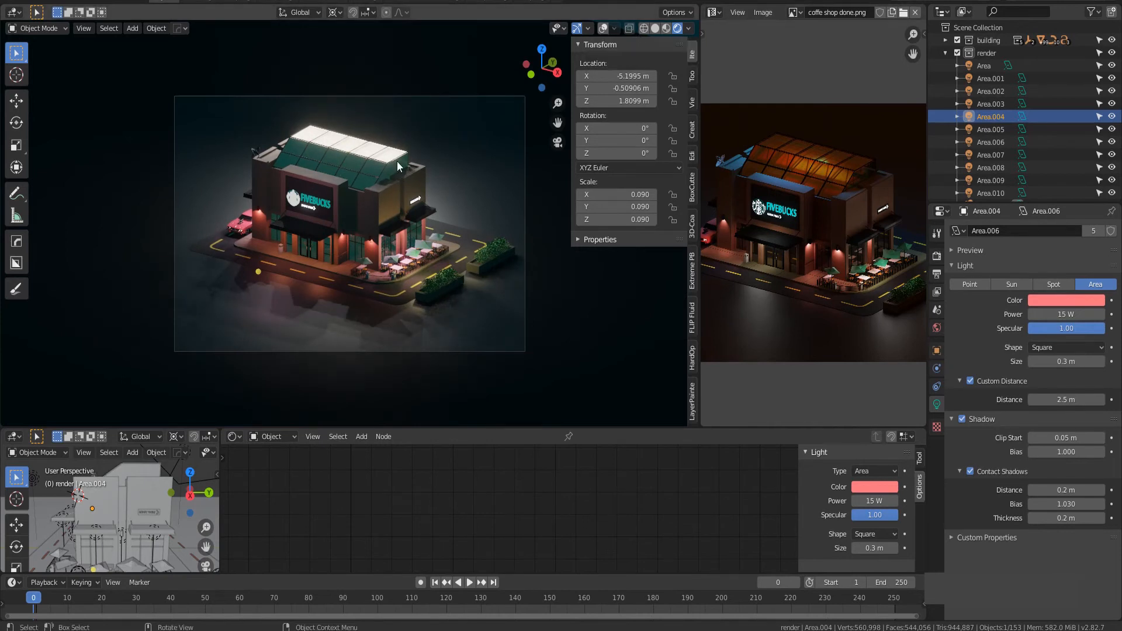
Show the overlays in a perspective view of the whole scene and snap the 3D cursor to the world origin.
{"action": "middle_click_drag", "start_coordinate": [385, 216], "coordinate": [454, 278]}
{"action": "scroll", "coordinate": [398, 161], "scroll_direction": "up", "scroll_amount": 4}
{"action": "scroll", "coordinate": [379, 232], "scroll_direction": "down", "scroll_amount": 5}
{"action": "scroll", "coordinate": [418, 241], "scroll_direction": "down", "scroll_amount": 3}
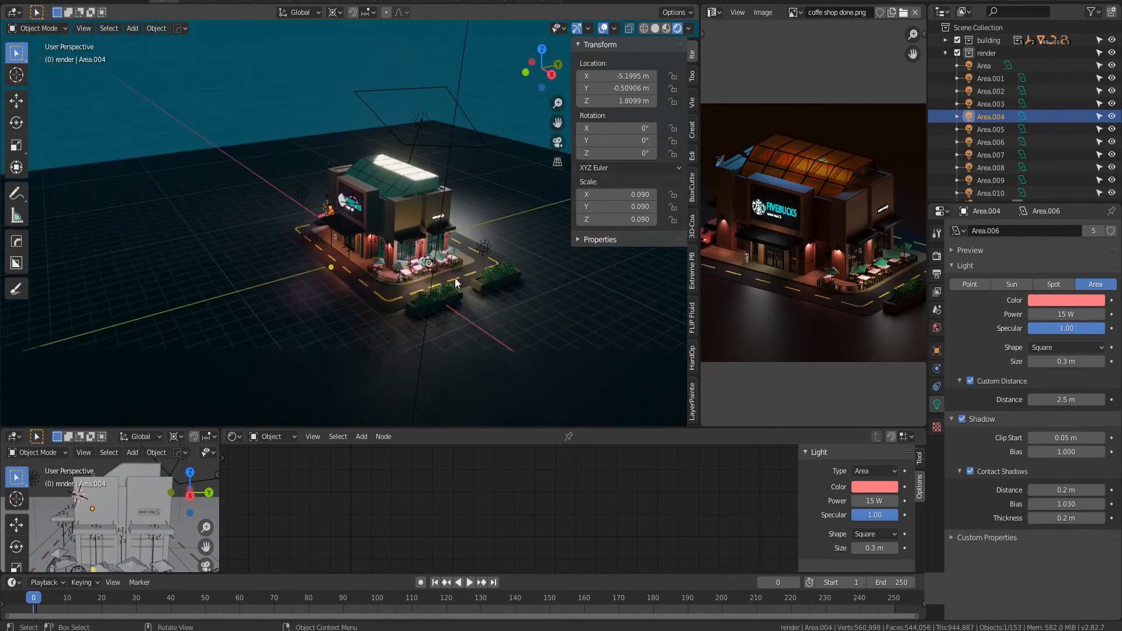
{"action": "key", "text": "shift+s"}
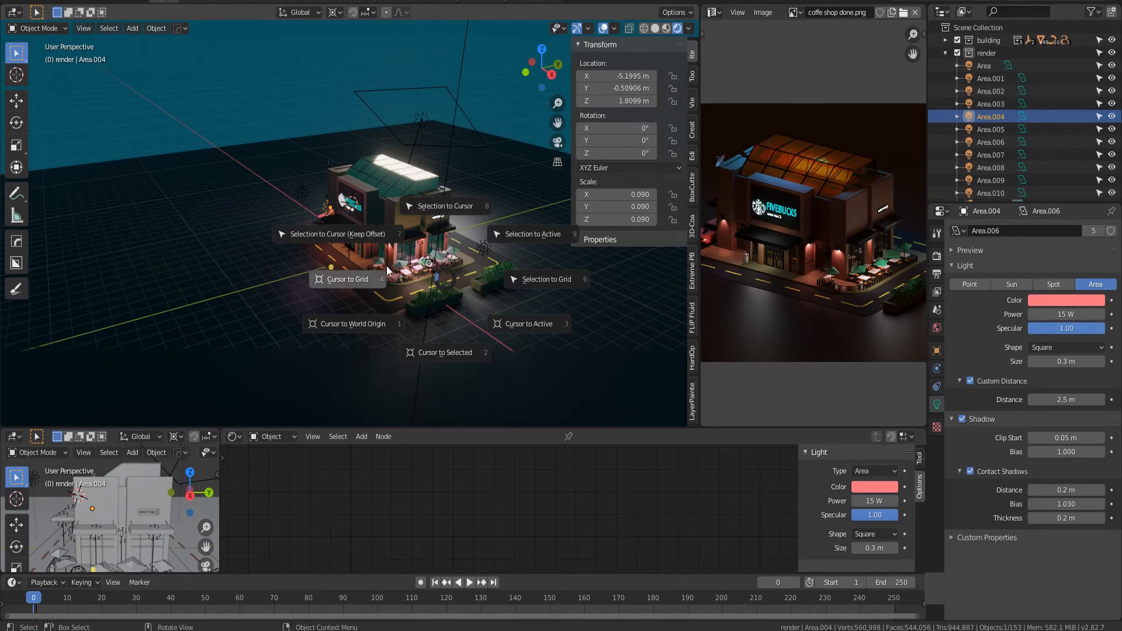
{"action": "left_click", "coordinate": [378, 321]}
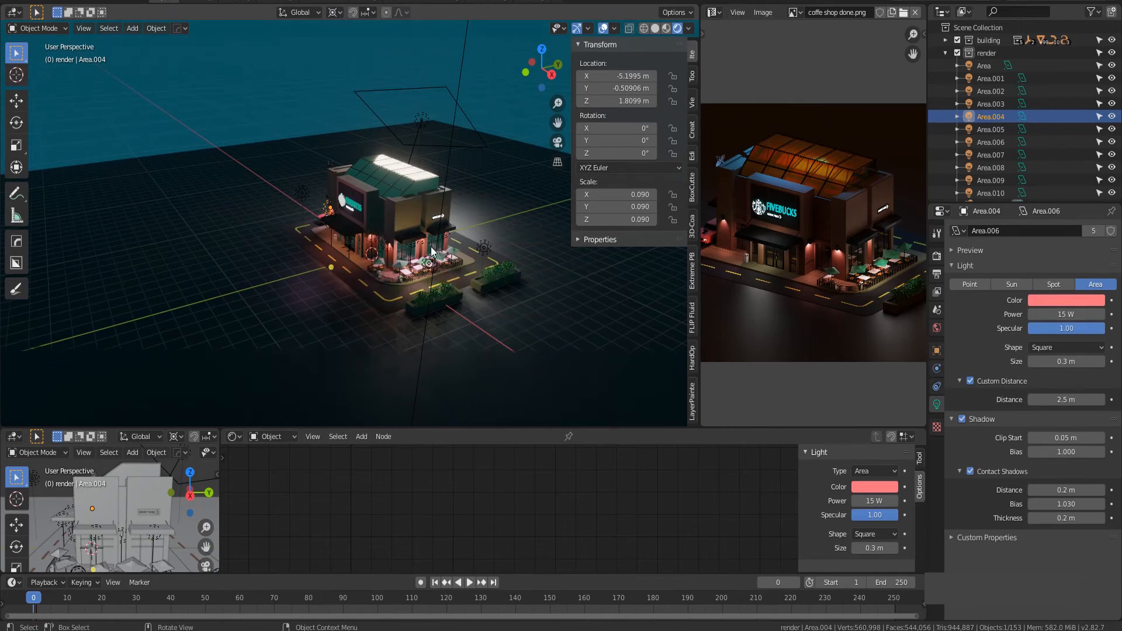
Add a reflection cubemap light probe at the world origin and scale it up about 7.94 times.
{"action": "key", "text": "shift+a"}
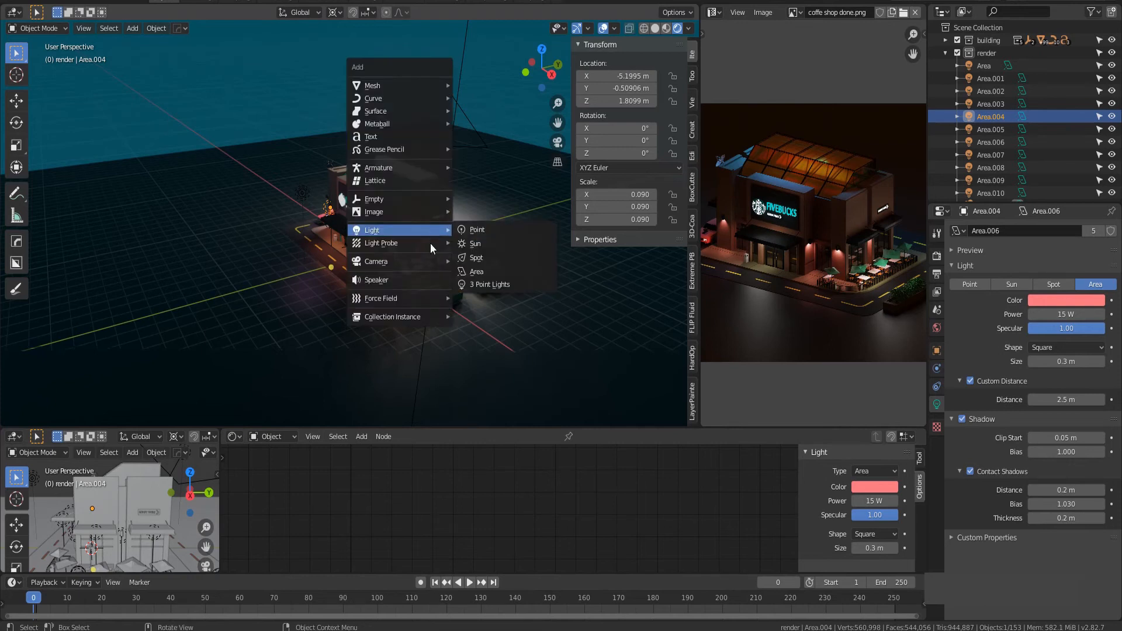
{"action": "mouse_move", "coordinate": [423, 261]}
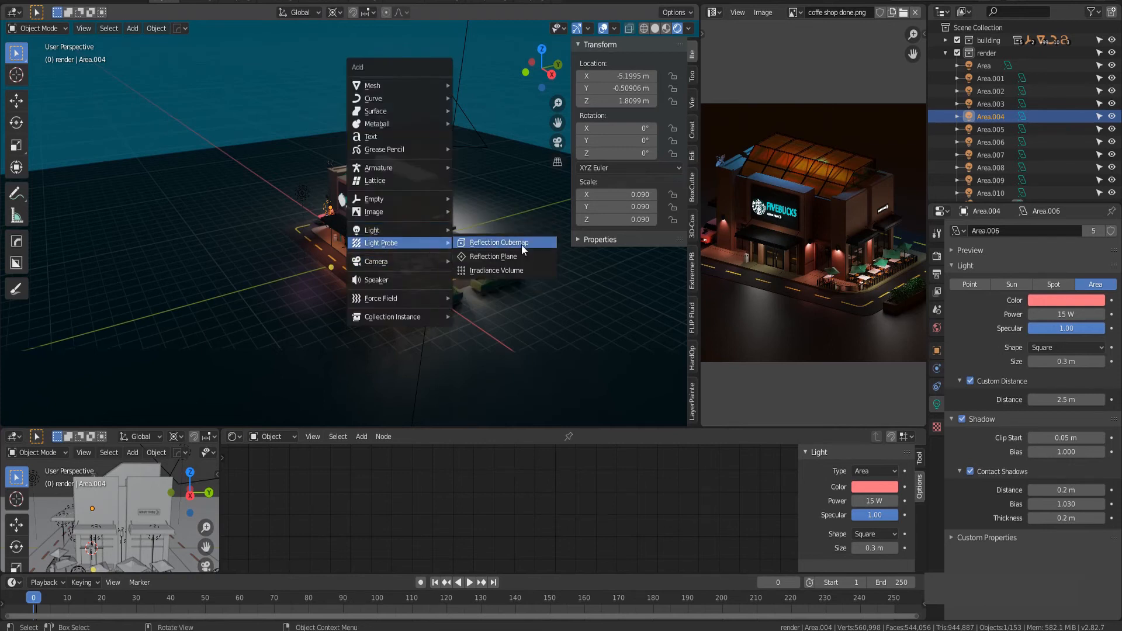
{"action": "left_click", "coordinate": [521, 244]}
{"action": "middle_click_drag", "start_coordinate": [474, 243], "coordinate": [482, 268]}
{"action": "key", "text": "s"}
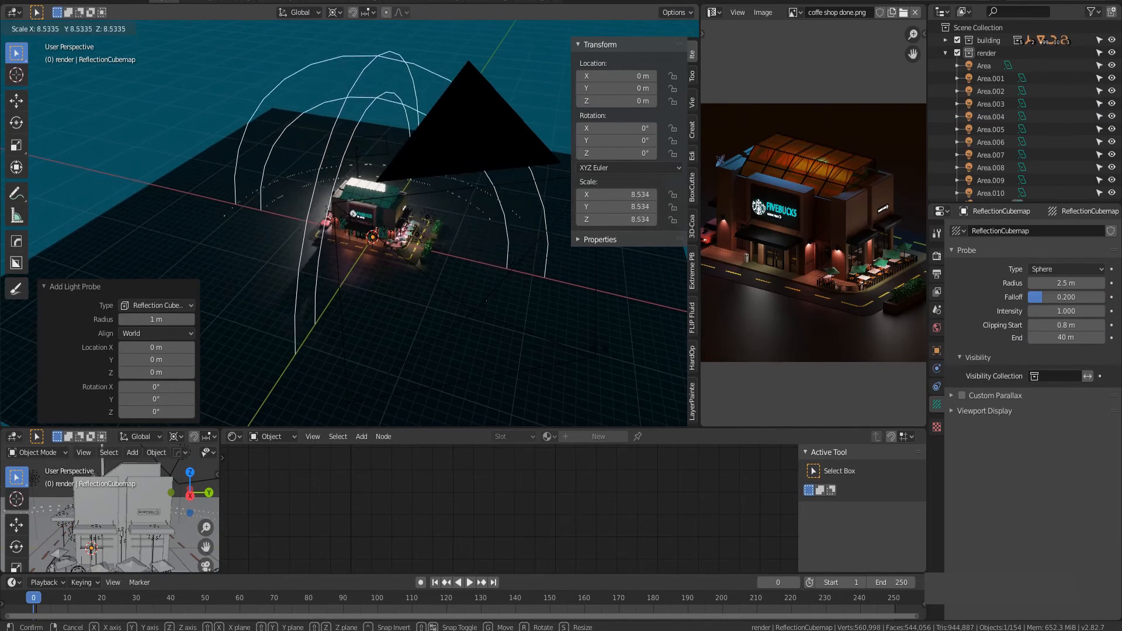
{"action": "left_click", "coordinate": [468, 329]}
{"action": "middle_click_drag", "start_coordinate": [467, 334], "coordinate": [441, 305]}
Set the reflection cubemap's type to Box and raise it to about 15.92 m in Z, above the ground.
{"action": "left_click", "coordinate": [1067, 270]}
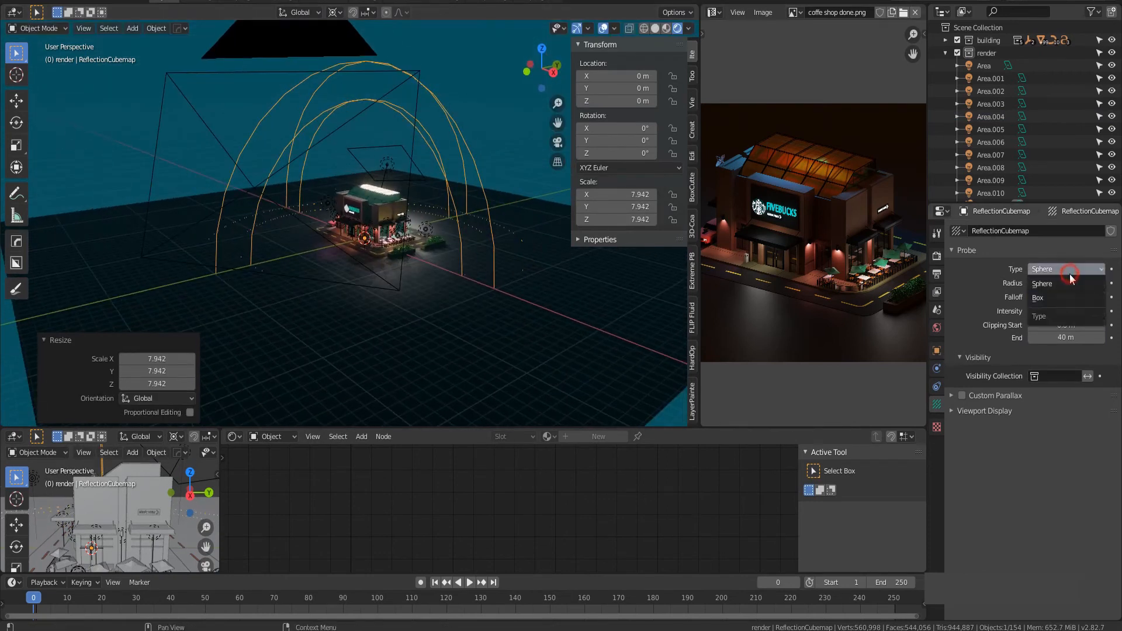
{"action": "left_click", "coordinate": [1064, 295]}
{"action": "key", "text": "g"}
{"action": "key", "text": "z"}
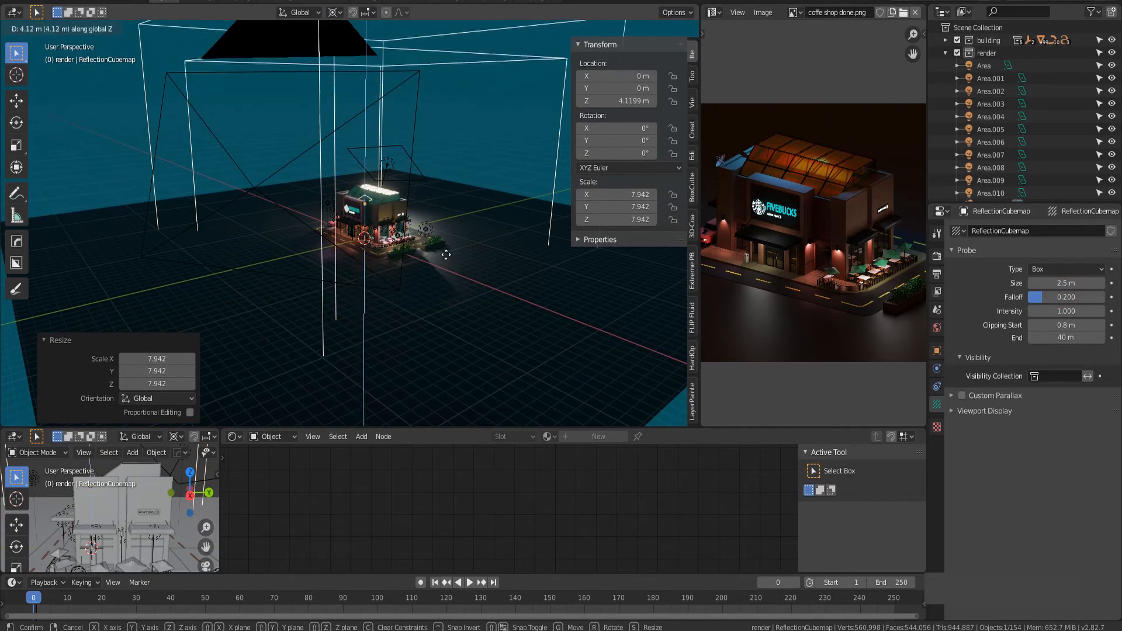
{"action": "left_click", "coordinate": [471, 156]}
{"action": "middle_click_drag", "start_coordinate": [431, 236], "coordinate": [455, 247]}
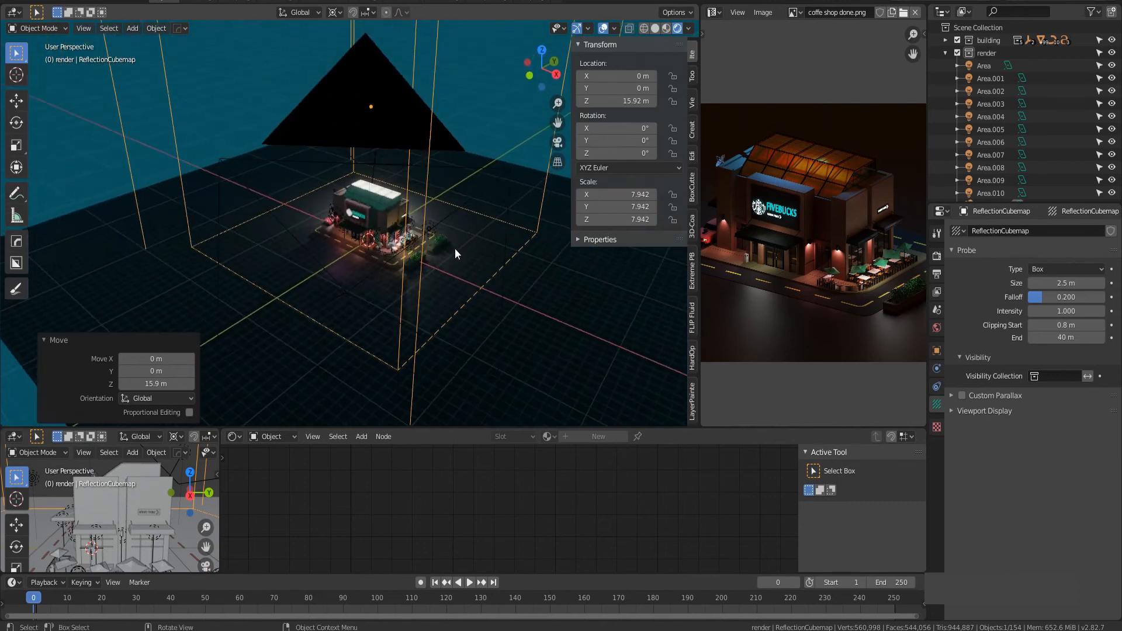
Add an irradiance volume light probe at the world origin and scale it up about 12.16 times.
{"action": "scroll", "coordinate": [450, 250], "scroll_direction": "up", "scroll_amount": 3}
{"action": "scroll", "coordinate": [445, 252], "scroll_direction": "down", "scroll_amount": 4}
{"action": "key", "text": "shift+a"}
{"action": "mouse_move", "coordinate": [384, 226]}
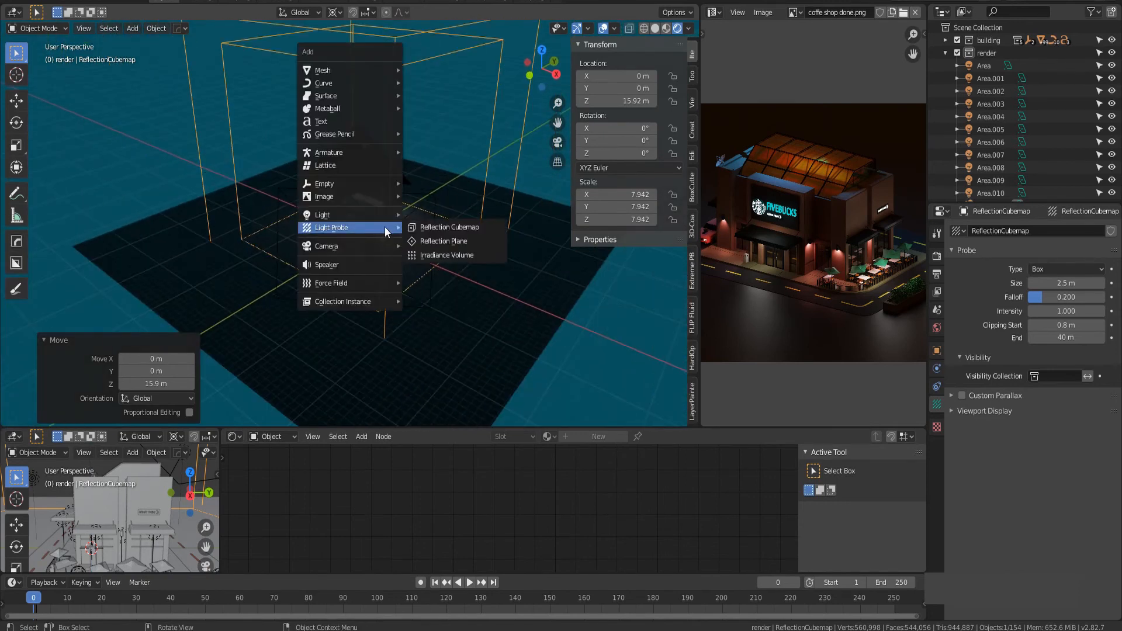
{"action": "left_click", "coordinate": [467, 254]}
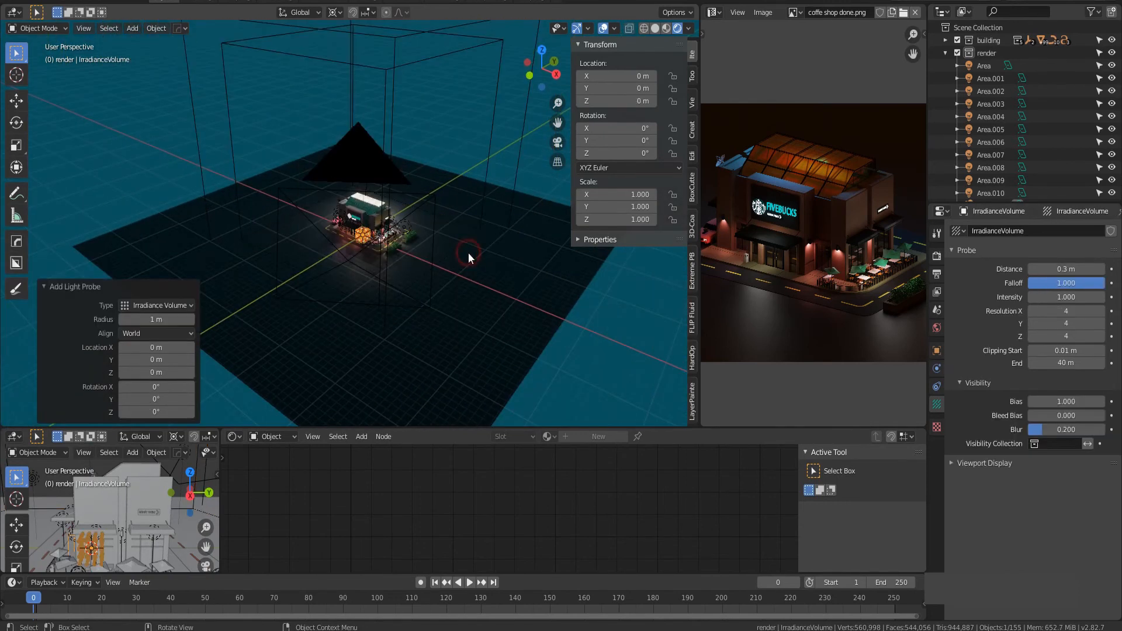
{"action": "middle_click_drag", "start_coordinate": [371, 349], "coordinate": [374, 316]}
{"action": "scroll", "coordinate": [374, 316], "scroll_direction": "up", "scroll_amount": 3}
{"action": "key", "text": "s"}
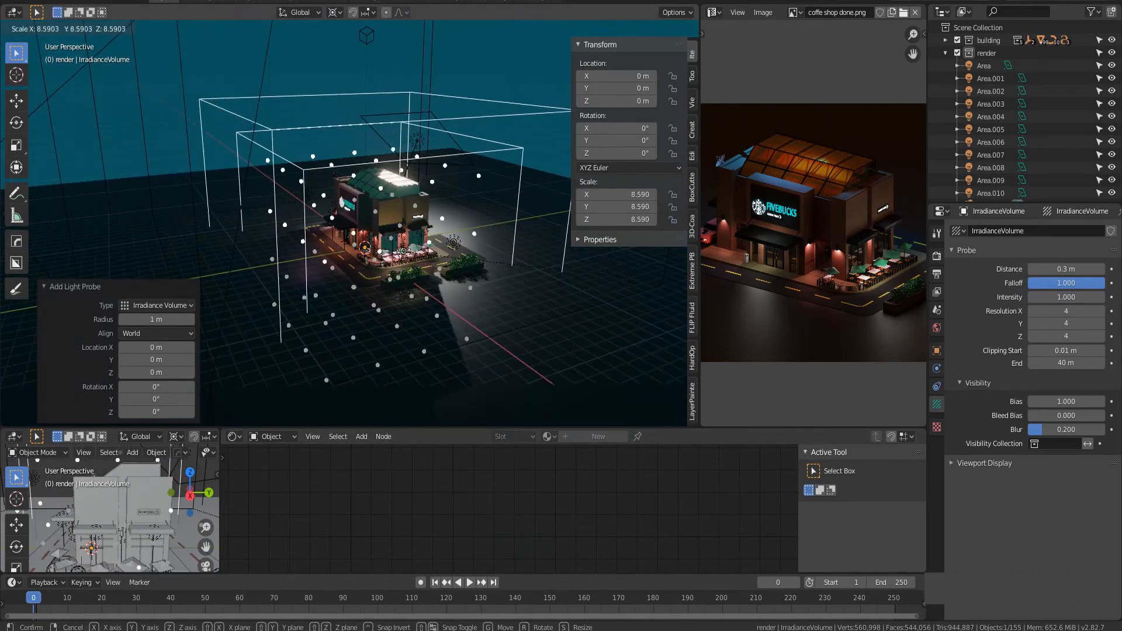
{"action": "left_click", "coordinate": [362, 304]}
Raise the irradiance volume to about 16.24 m in Z so its box stands on the ground around the building.
{"action": "scroll", "coordinate": [402, 275], "scroll_direction": "down", "scroll_amount": 3}
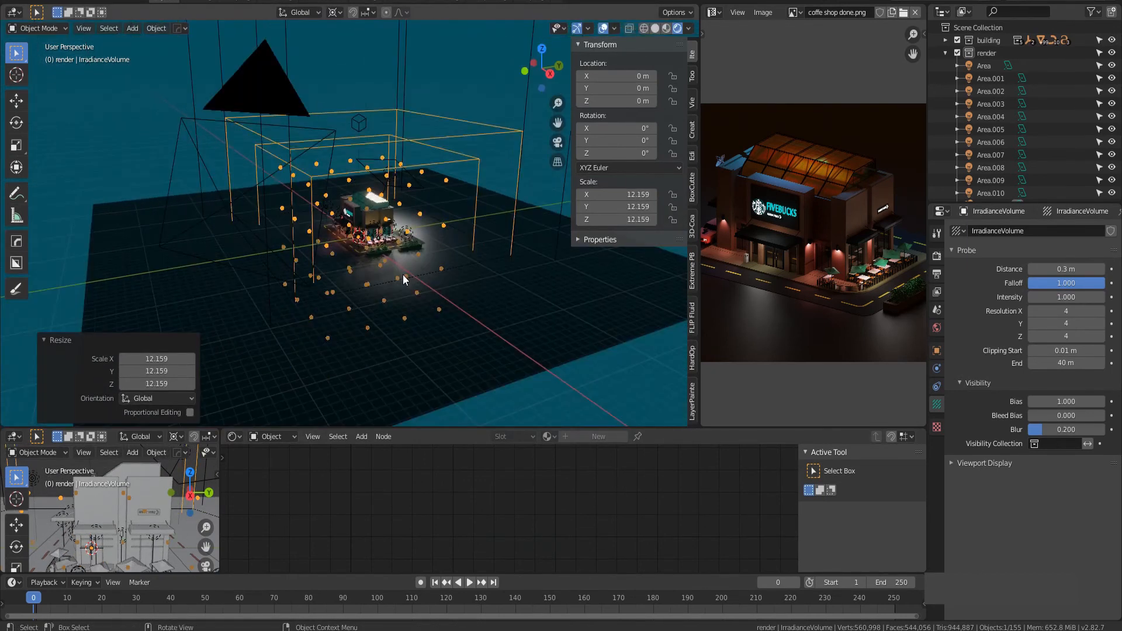
{"action": "key", "text": "g"}
{"action": "key", "text": "z"}
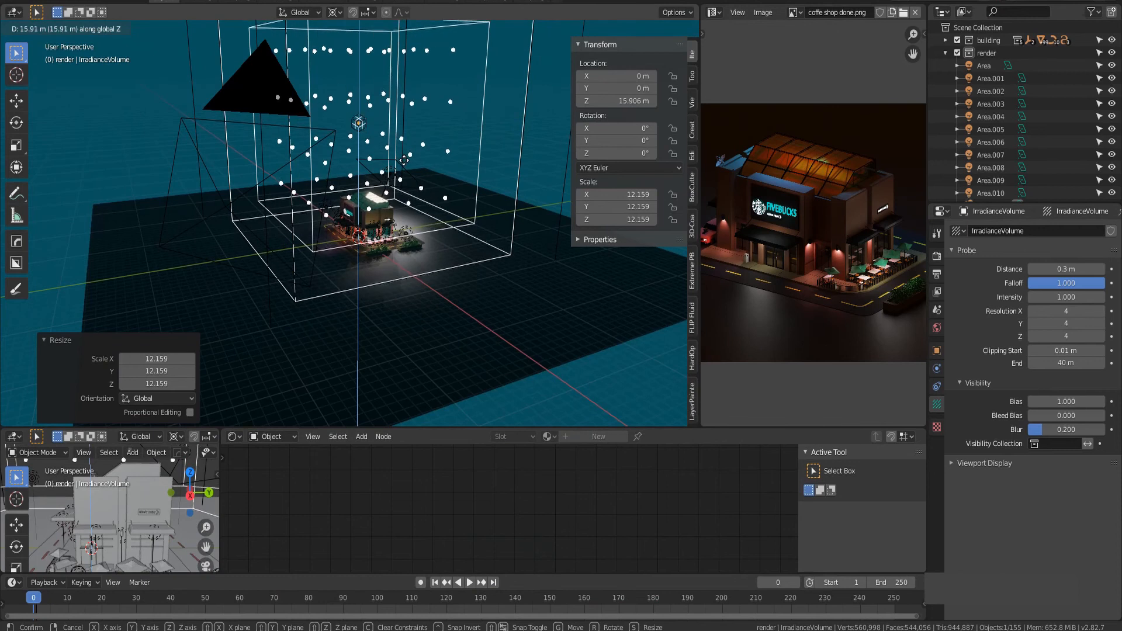
{"action": "left_click", "coordinate": [406, 160]}
{"action": "middle_click_drag", "start_coordinate": [404, 163], "coordinate": [542, 293]}
Set the irradiance volume's resolution to 6 in X, Y and Z.
{"action": "left_click", "coordinate": [936, 426]}
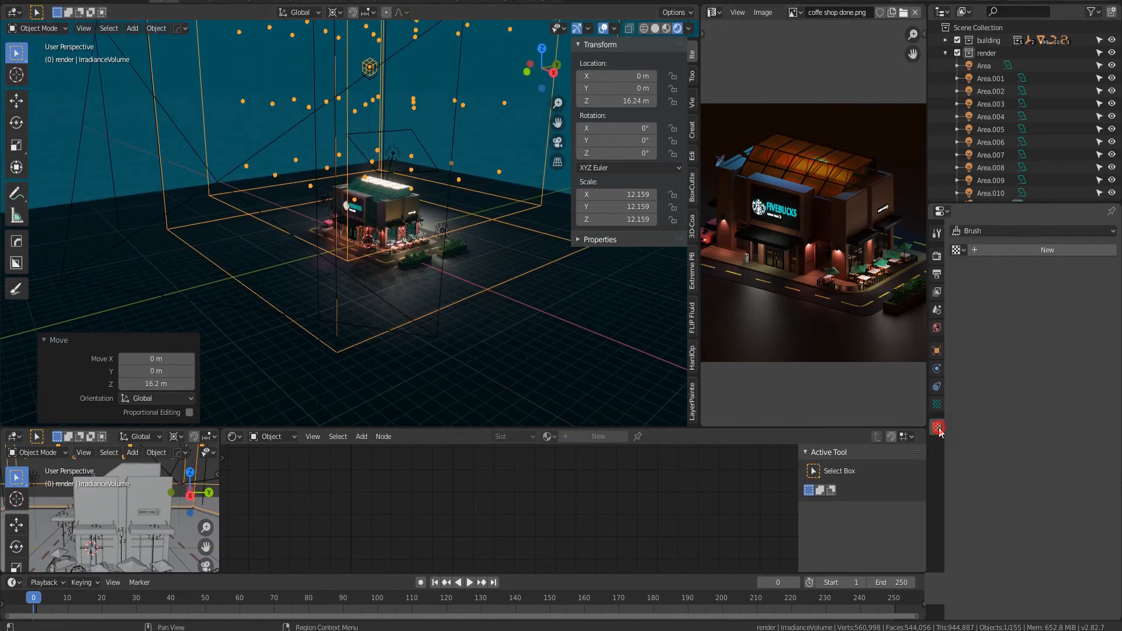
{"action": "left_click", "coordinate": [937, 404]}
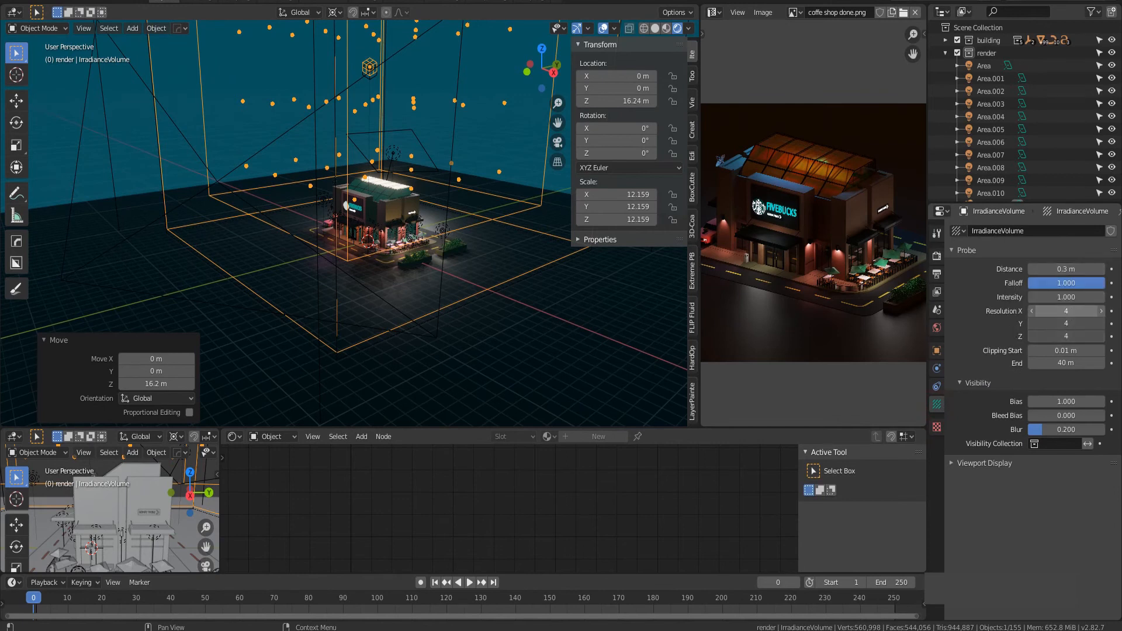
{"action": "key", "text": "Return"}
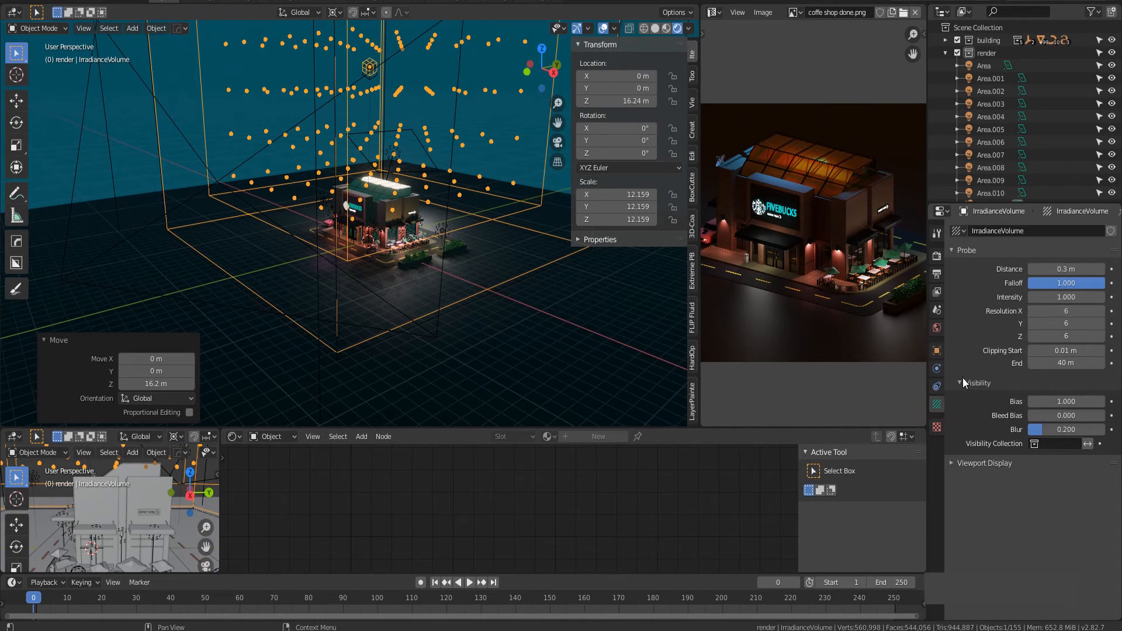
{"action": "scroll", "coordinate": [1028, 160], "scroll_direction": "down", "scroll_amount": 2}
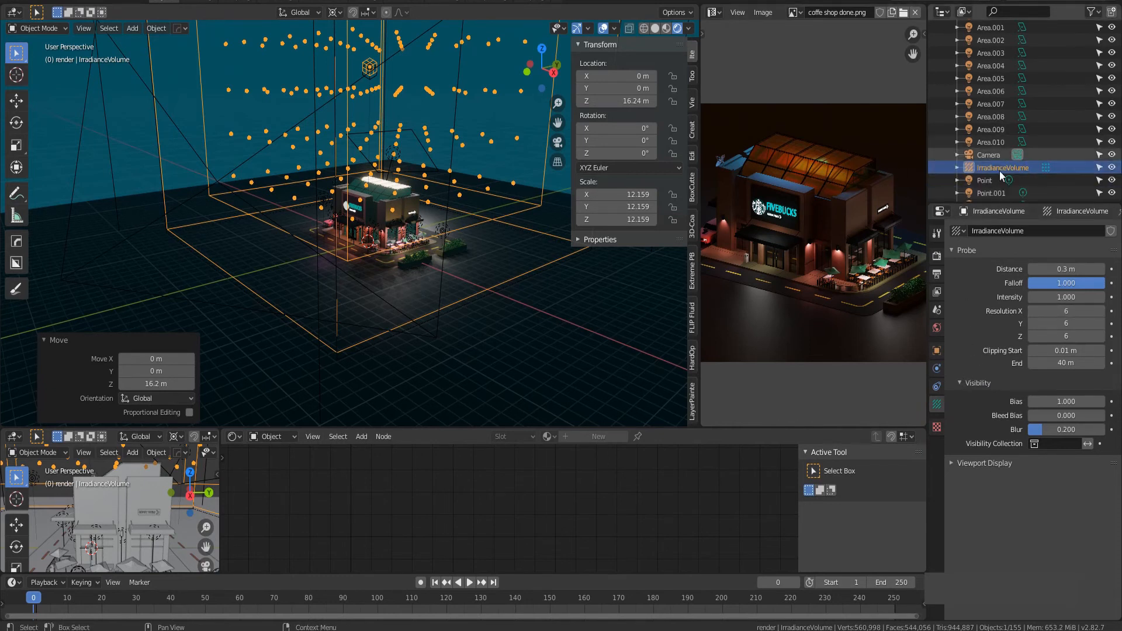
{"action": "scroll", "coordinate": [992, 181], "scroll_direction": "down", "scroll_amount": 1}
{"action": "left_click", "coordinate": [1002, 191]}
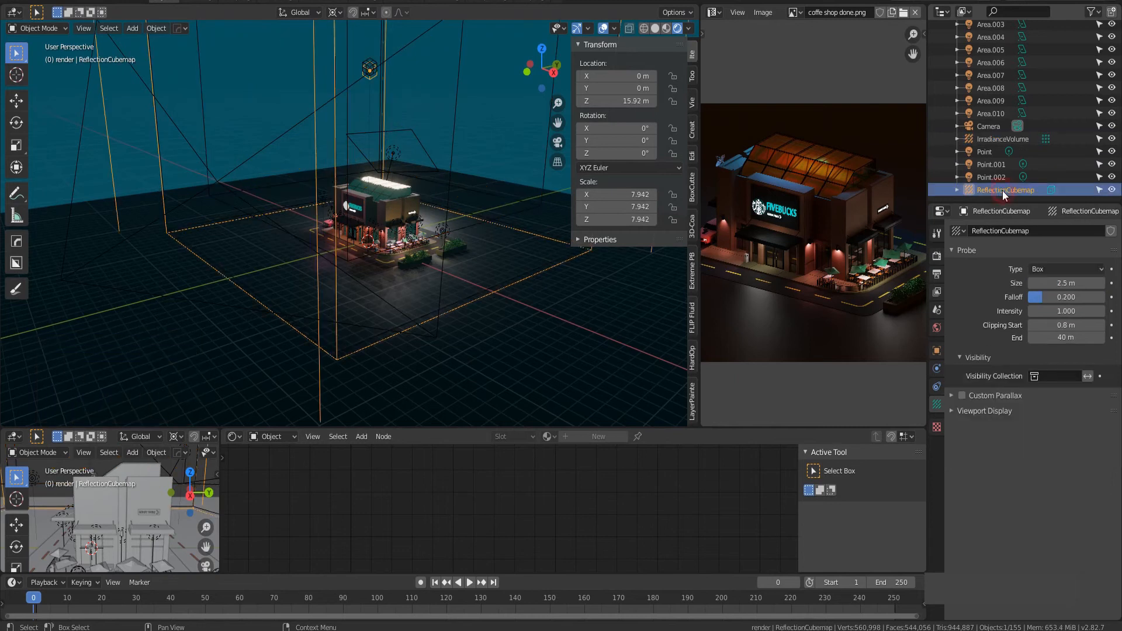
{"action": "left_click", "coordinate": [993, 139]}
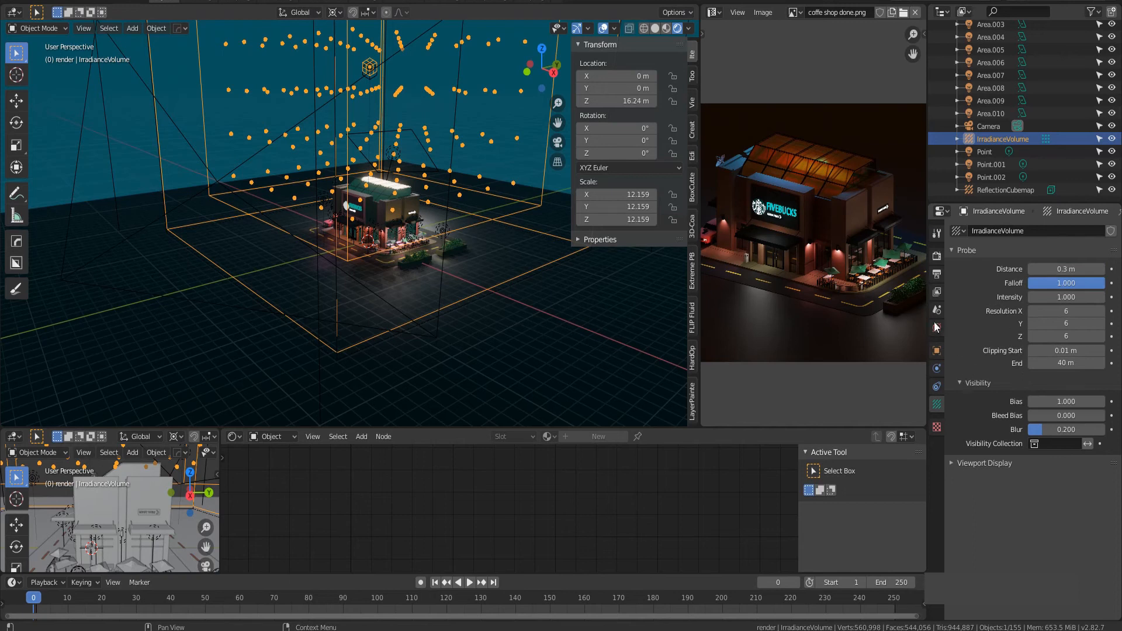
In Eevee's indirect lighting settings, set the cubemap size to 1024px and the diffuse bounces to 5.
{"action": "left_click", "coordinate": [937, 257]}
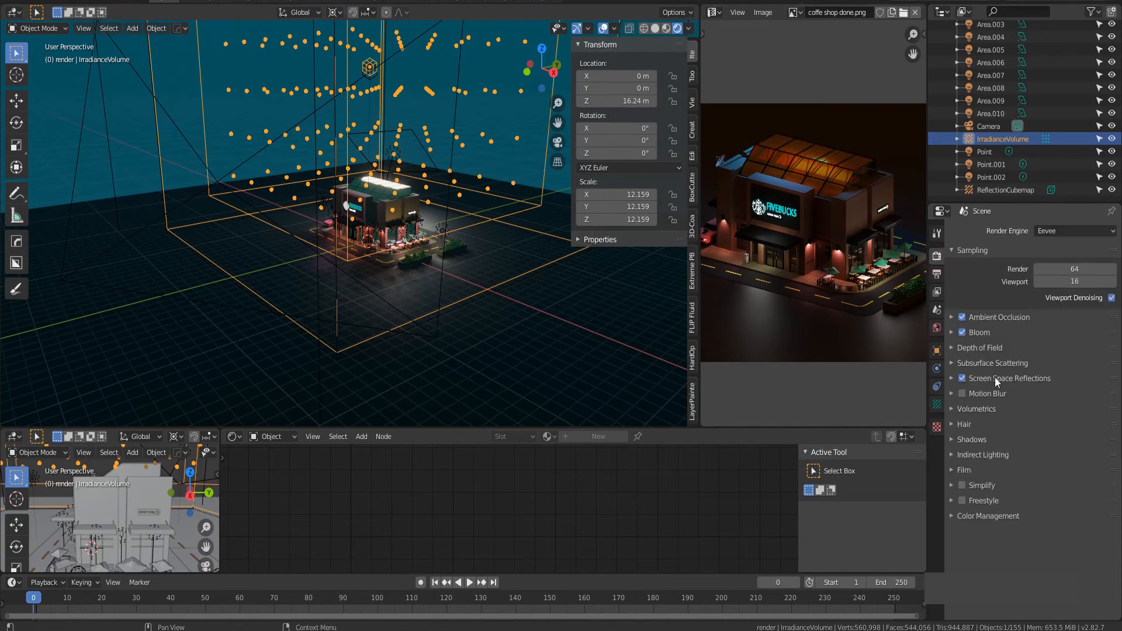
{"action": "left_click", "coordinate": [952, 457]}
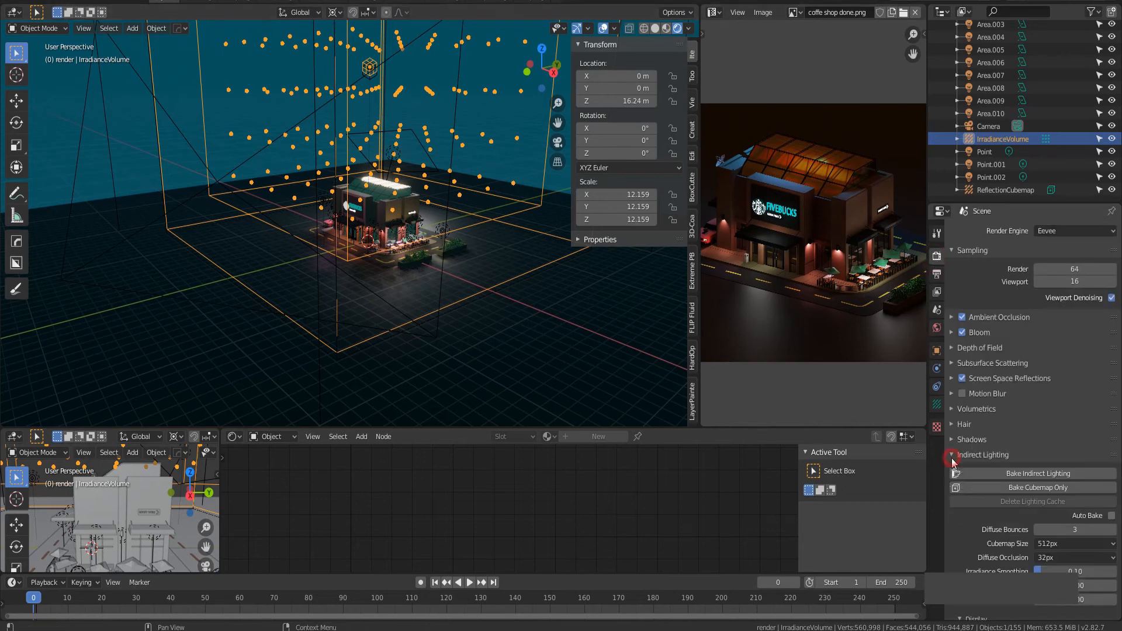
{"action": "scroll", "coordinate": [968, 508], "scroll_direction": "down", "scroll_amount": 3}
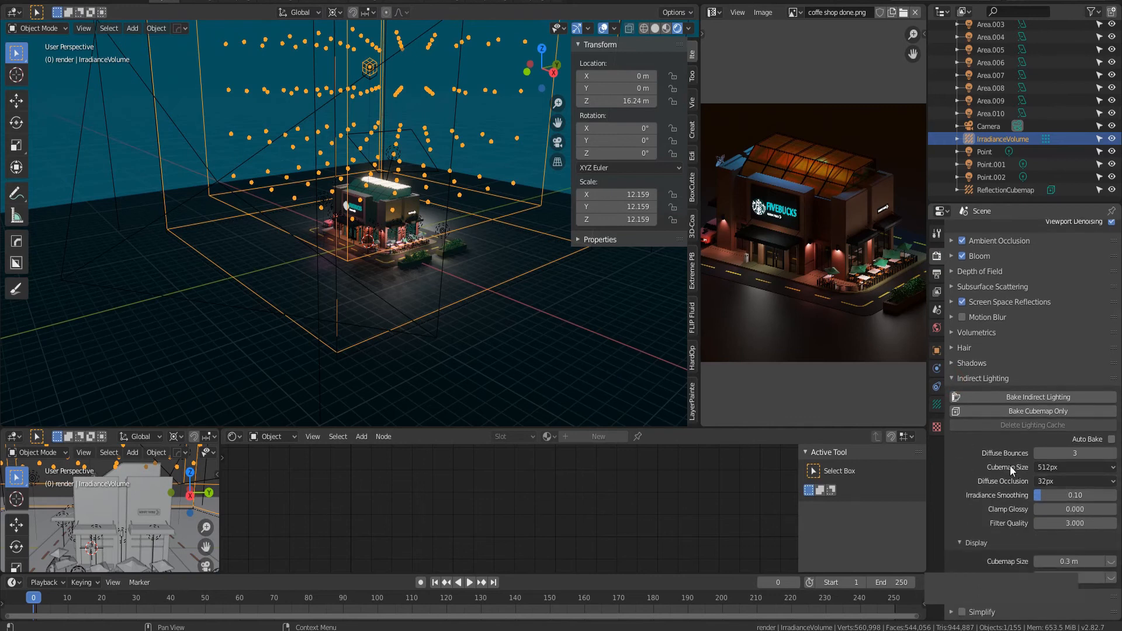
{"action": "left_click", "coordinate": [1088, 470]}
{"action": "left_click", "coordinate": [1064, 532]}
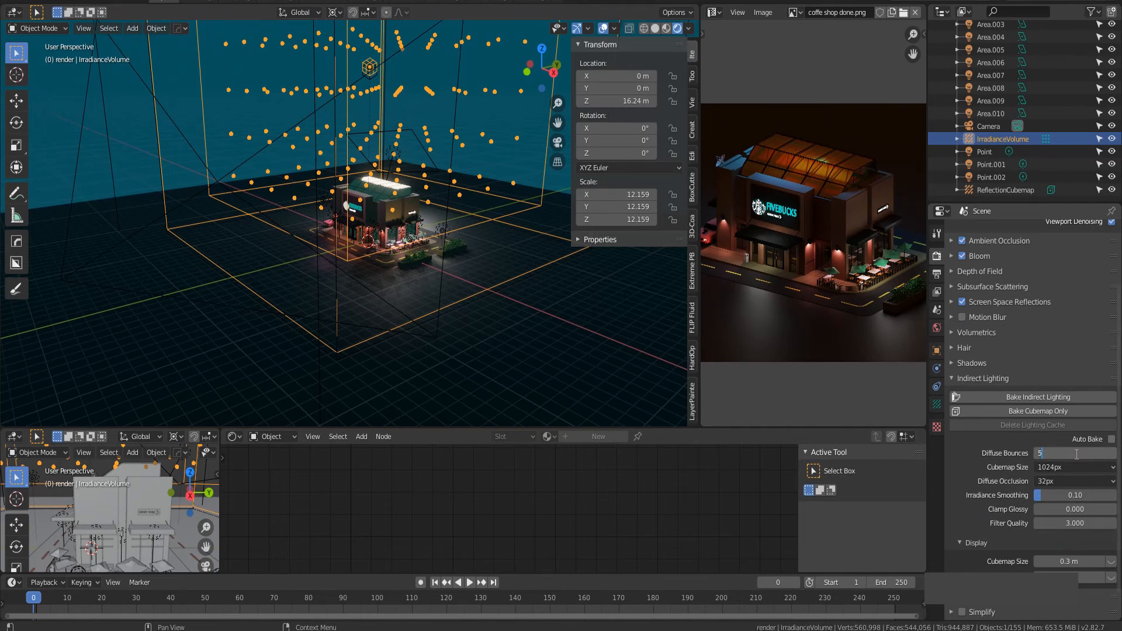
{"action": "left_click", "coordinate": [1076, 454]}
{"action": "type", "text": "5"}
{"action": "key", "text": "Return"}
{"action": "left_click", "coordinate": [980, 380]}
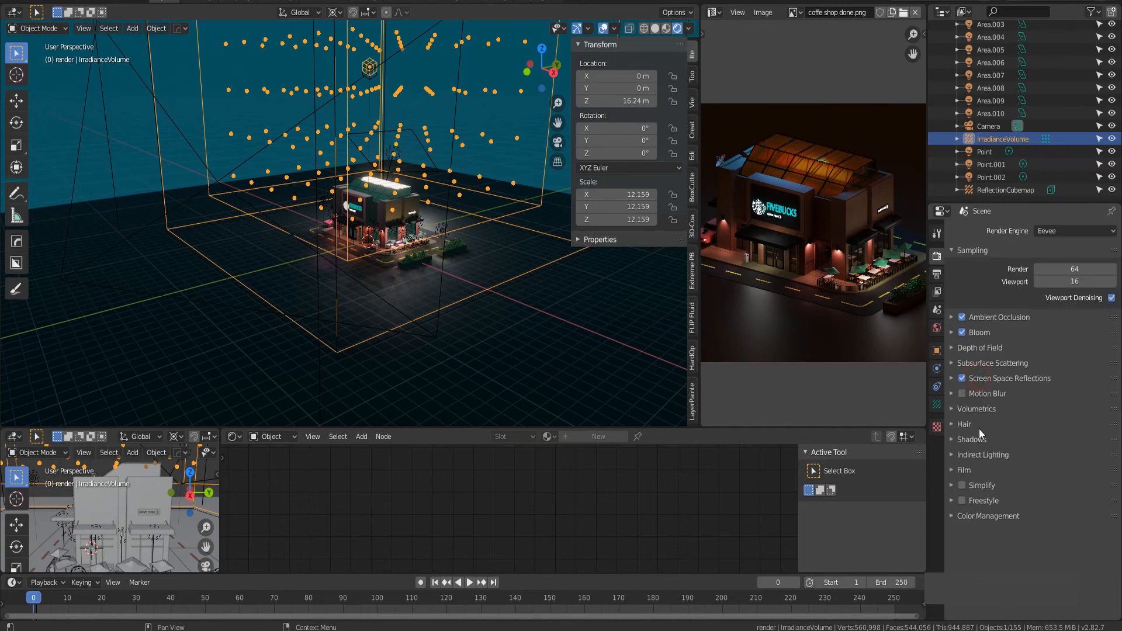
Raise the cube size in the render's shadow settings.
{"action": "left_click", "coordinate": [970, 439]}
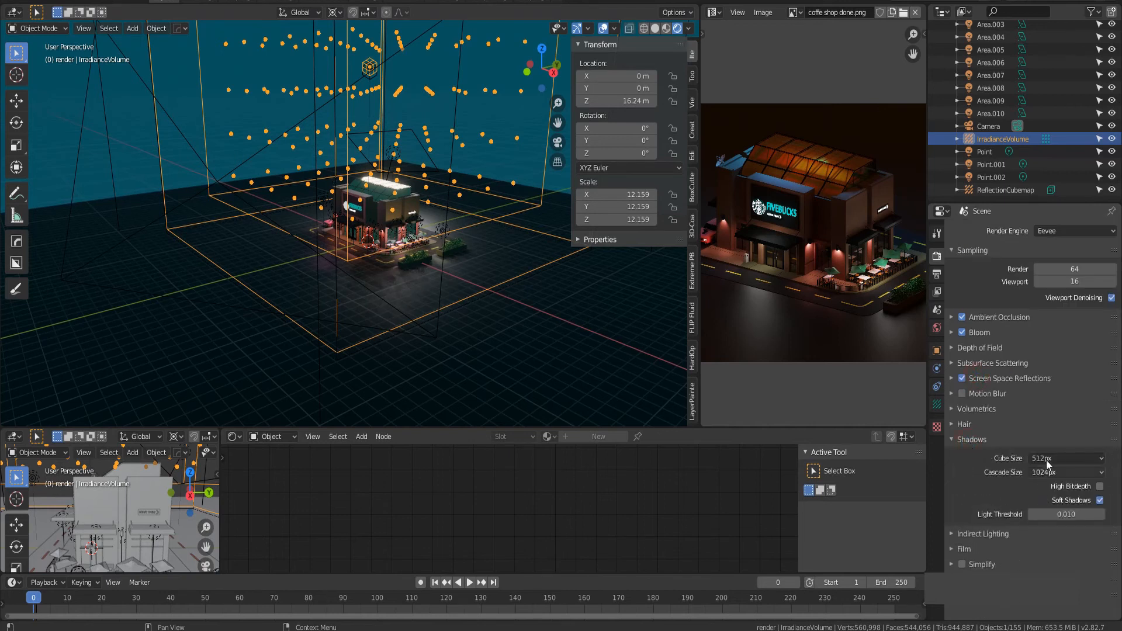
{"action": "left_click", "coordinate": [1078, 457]}
{"action": "left_click", "coordinate": [1046, 529]}
{"action": "left_click", "coordinate": [965, 440]}
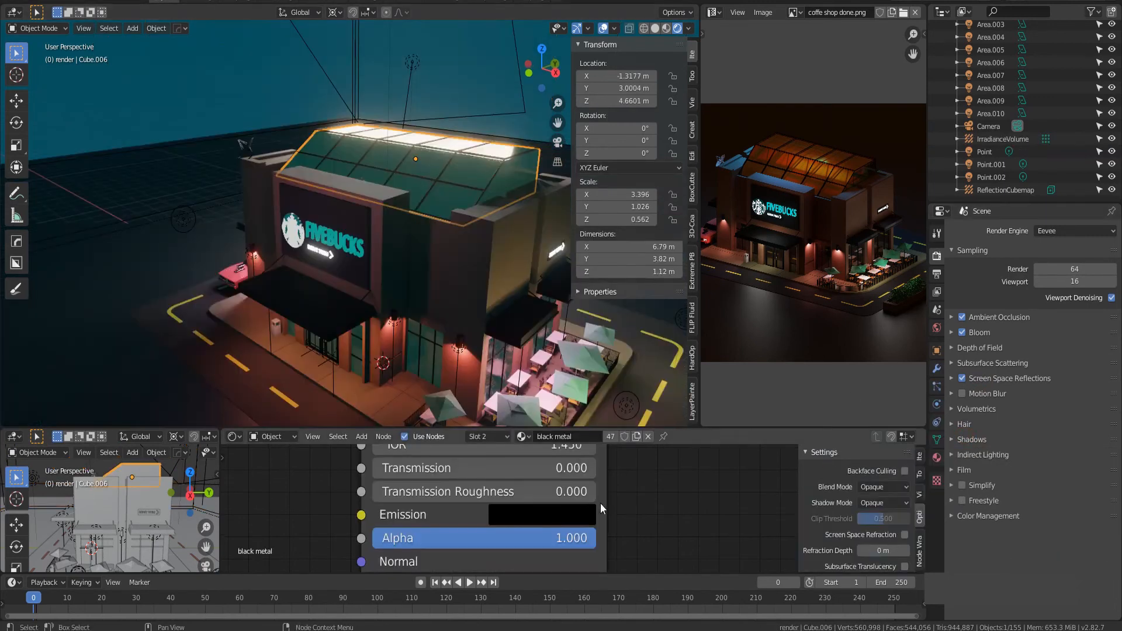
Open the glass material of the building's sloped roof and bring its shader nodes into view.
{"action": "scroll", "coordinate": [601, 500], "scroll_direction": "down", "scroll_amount": 3}
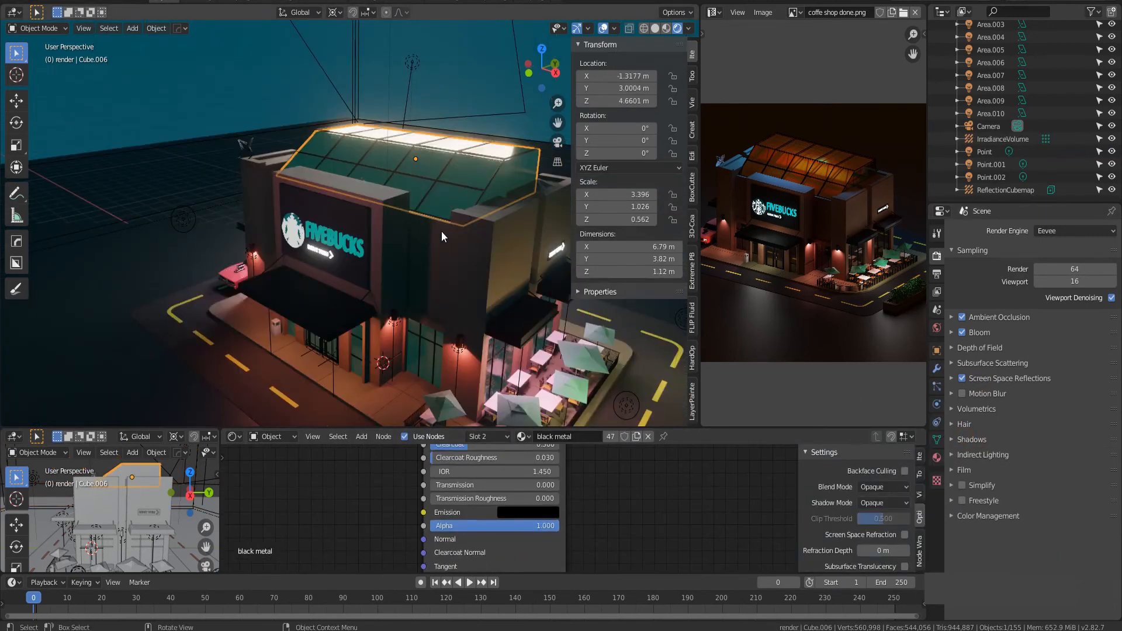
{"action": "scroll", "coordinate": [584, 521], "scroll_direction": "down", "scroll_amount": 4}
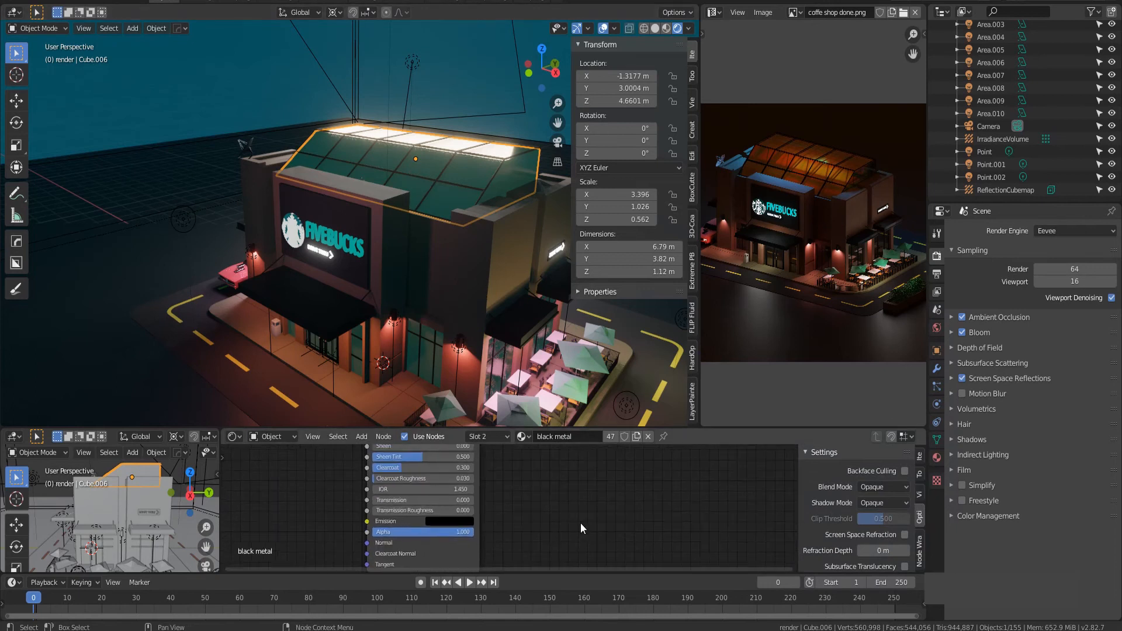
{"action": "scroll", "coordinate": [531, 500], "scroll_direction": "down", "scroll_amount": 2}
{"action": "middle_click_drag", "start_coordinate": [544, 478], "coordinate": [541, 538]}
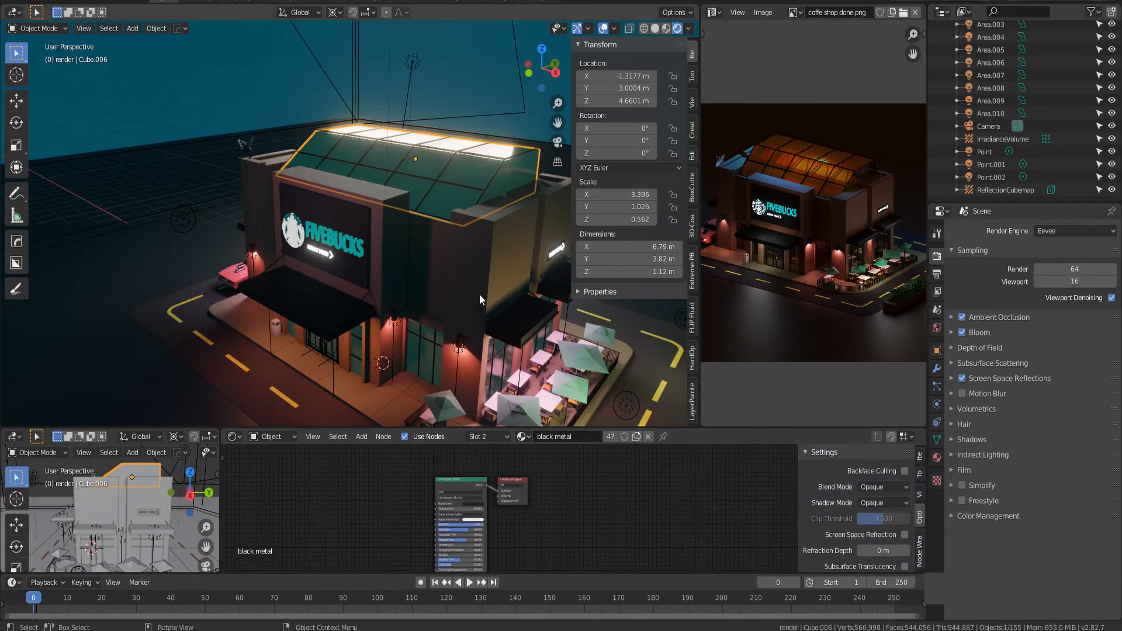
{"action": "left_click", "coordinate": [937, 327]}
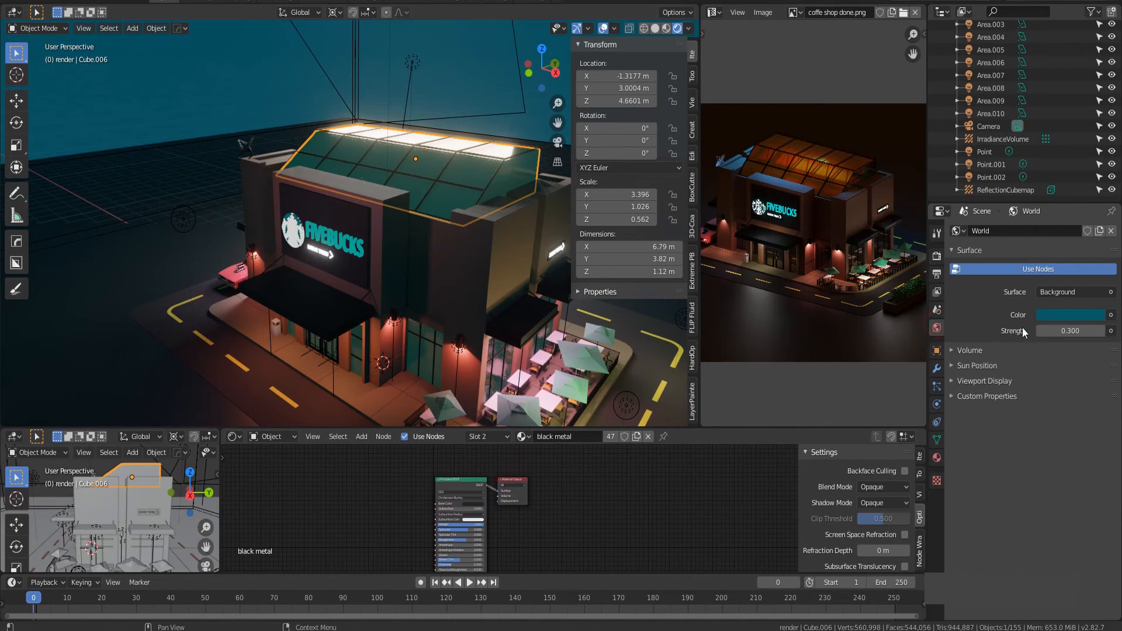
{"action": "left_click", "coordinate": [937, 457]}
{"action": "left_click", "coordinate": [987, 233]}
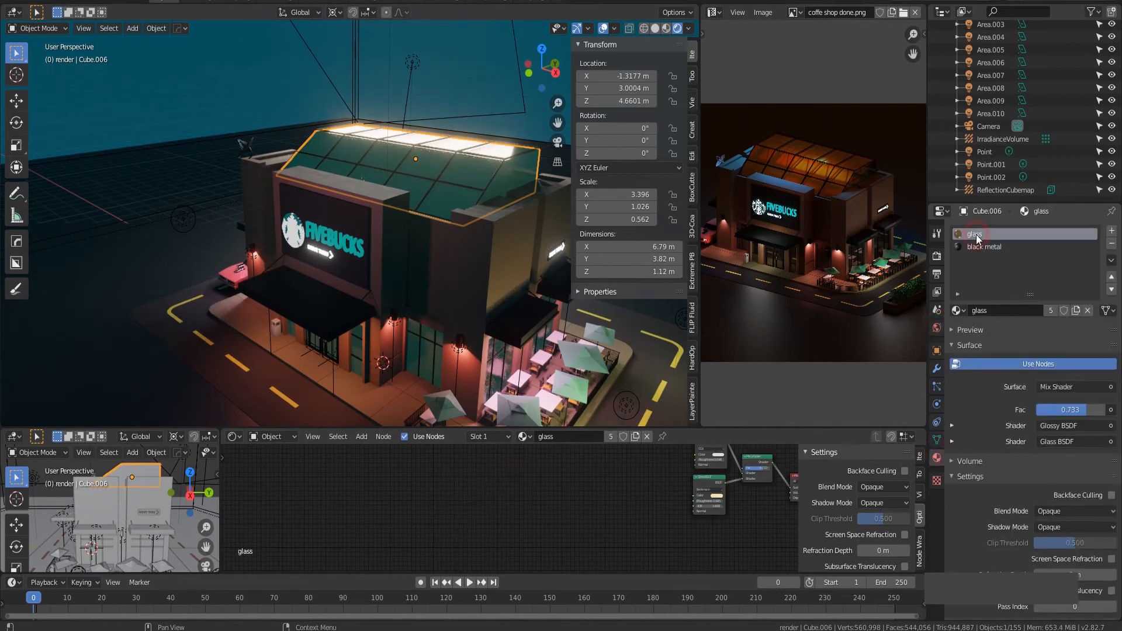
{"action": "scroll", "coordinate": [575, 515], "scroll_direction": "up", "scroll_amount": 1}
{"action": "middle_click_drag", "start_coordinate": [677, 472], "coordinate": [502, 503]}
{"action": "scroll", "coordinate": [595, 510], "scroll_direction": "up", "scroll_amount": 1}
{"action": "scroll", "coordinate": [643, 490], "scroll_direction": "up", "scroll_amount": 1}
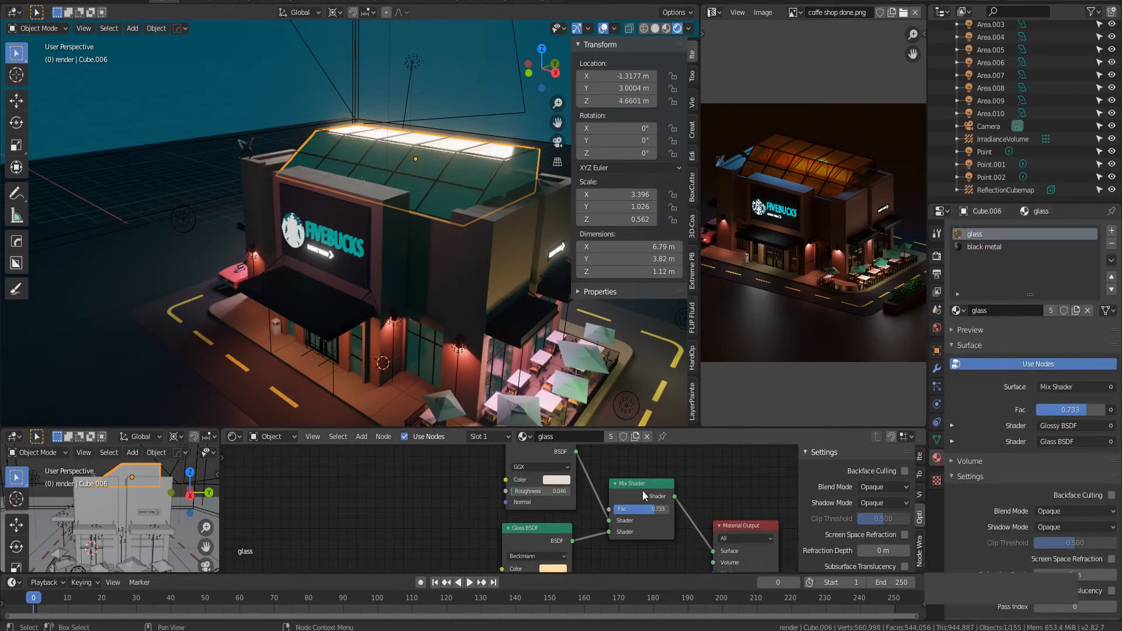
{"action": "middle_click_drag", "start_coordinate": [642, 489], "coordinate": [584, 502]}
Set the glass material's blend mode to Alpha Blend and enable Screen Space Refraction.
{"action": "key", "text": "n"}
{"action": "key", "text": "n"}
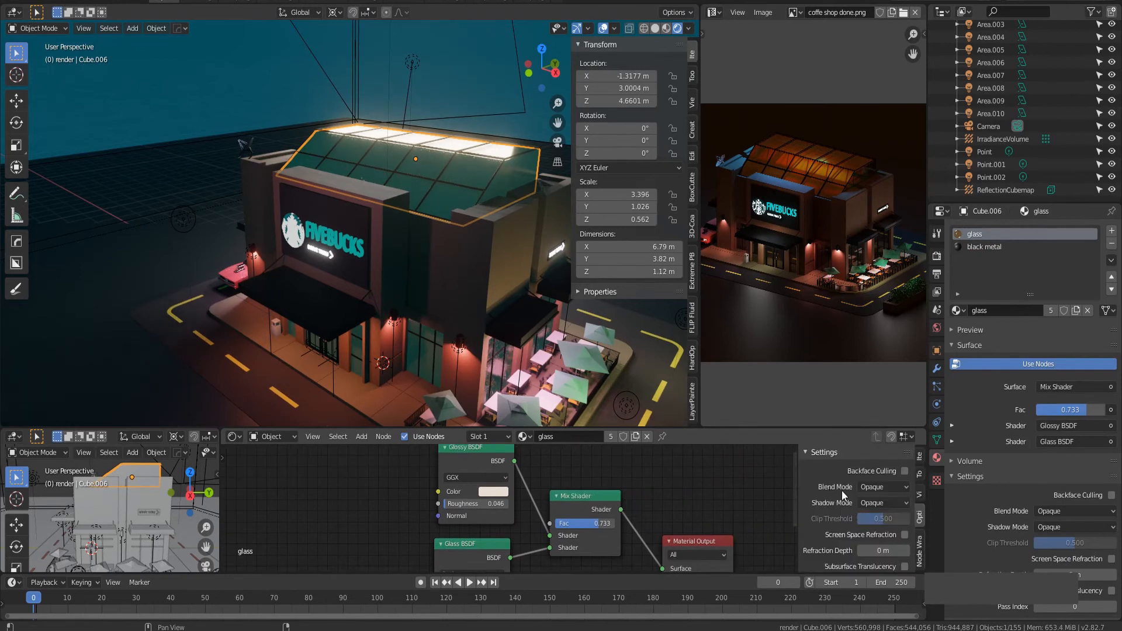
{"action": "left_click", "coordinate": [920, 458]}
{"action": "left_click", "coordinate": [919, 474]}
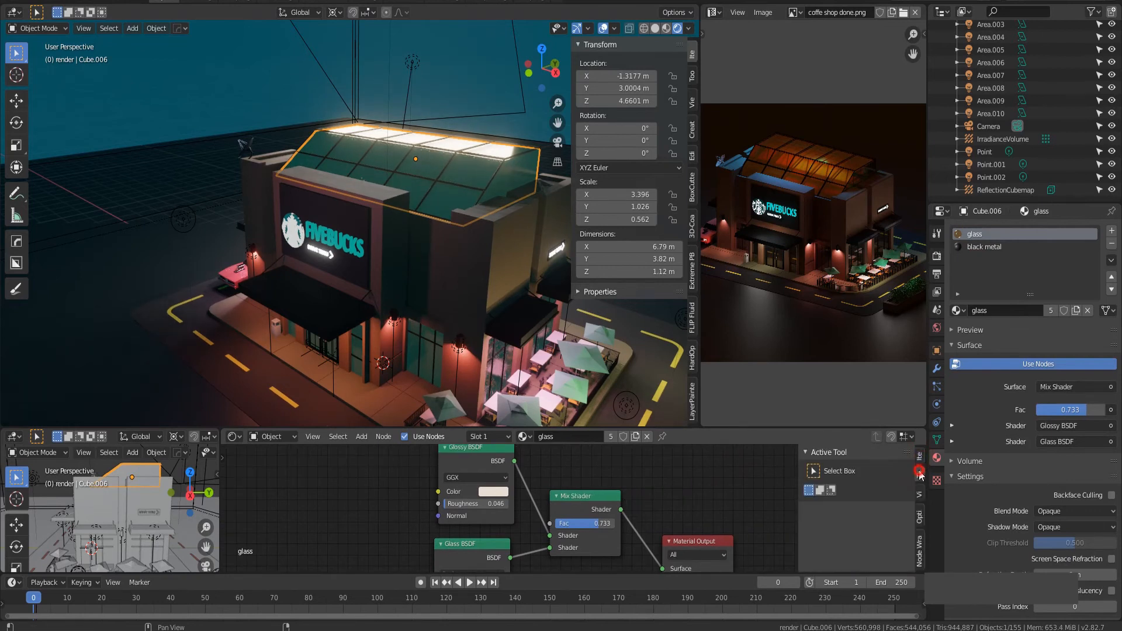
{"action": "left_click", "coordinate": [919, 494]}
{"action": "left_click", "coordinate": [919, 523]}
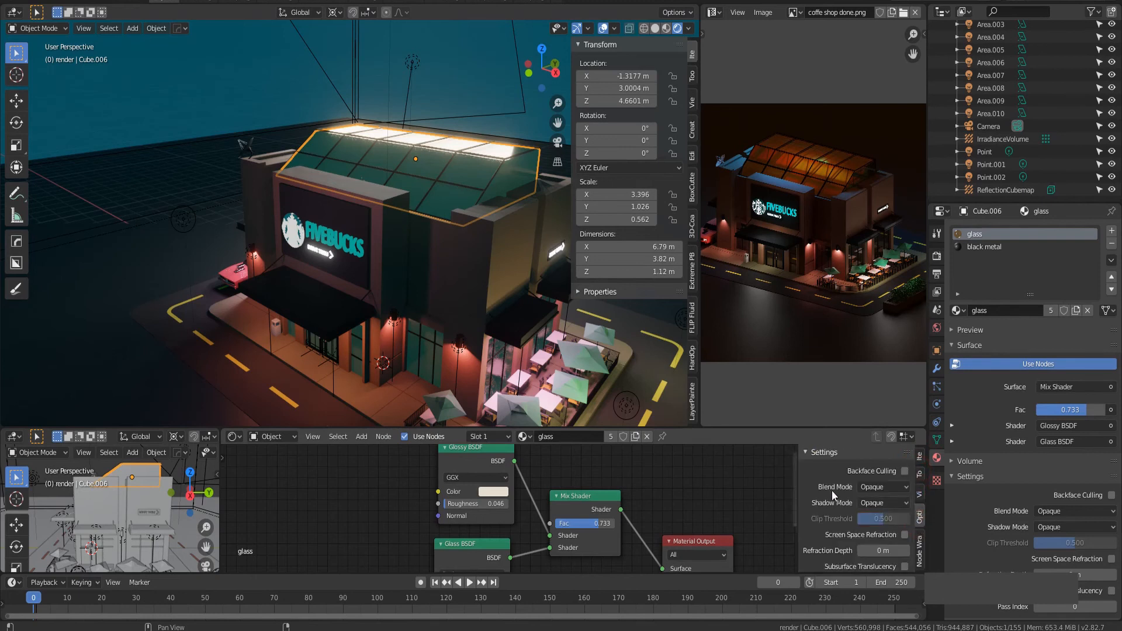
{"action": "left_click", "coordinate": [879, 488]}
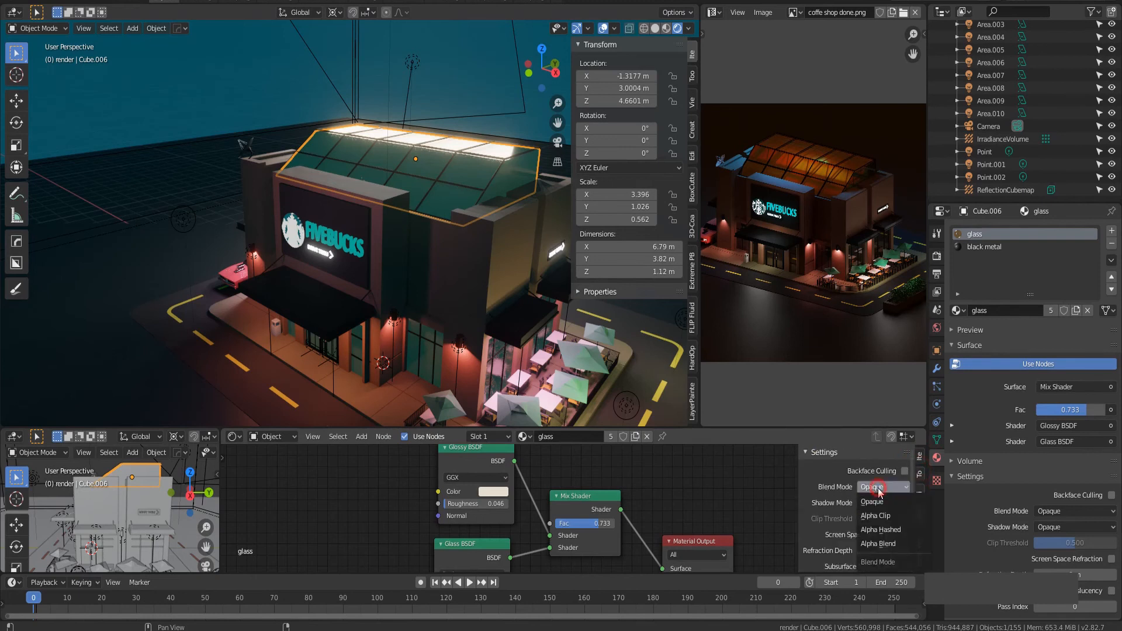
{"action": "left_click", "coordinate": [882, 543]}
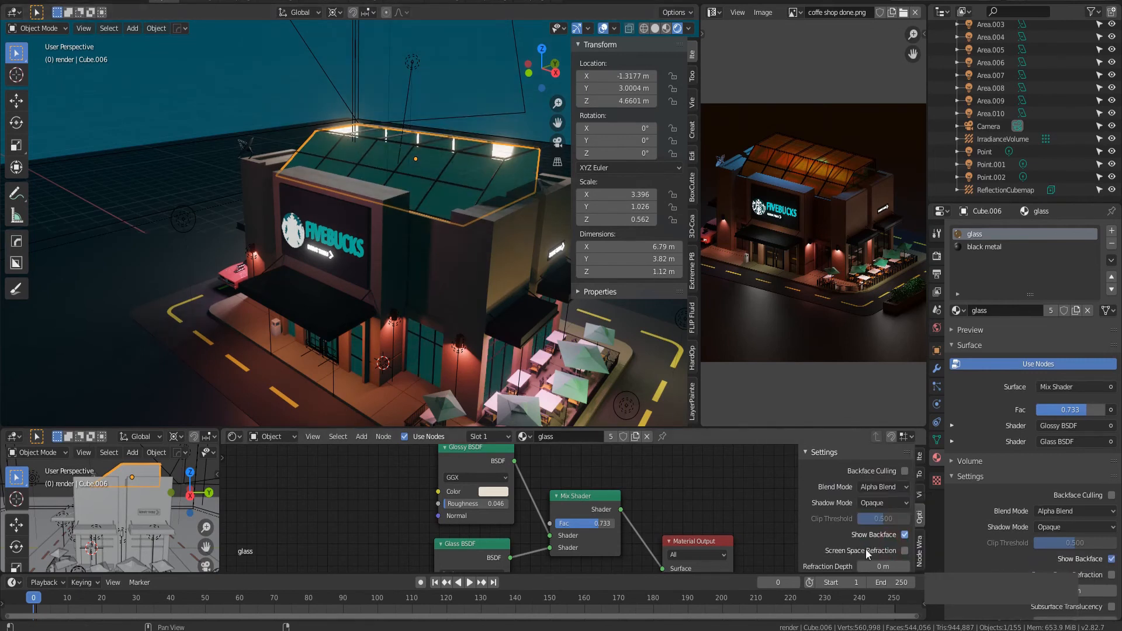
{"action": "left_click", "coordinate": [893, 552]}
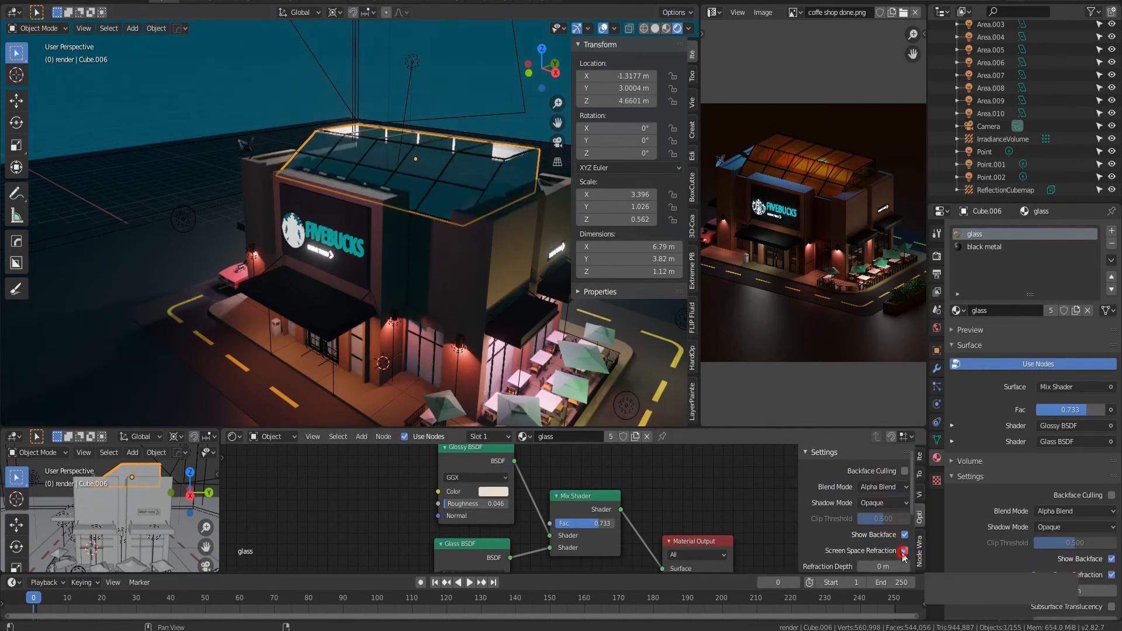
Add a Translucent BSDF node to the glass material, beside the existing Mix Shader.
{"action": "middle_click_drag", "start_coordinate": [491, 275], "coordinate": [427, 227]}
{"action": "scroll", "coordinate": [427, 228], "scroll_direction": "down", "scroll_amount": 4}
{"action": "middle_click_drag", "start_coordinate": [346, 316], "coordinate": [461, 307]}
{"action": "scroll", "coordinate": [460, 307], "scroll_direction": "down", "scroll_amount": 2}
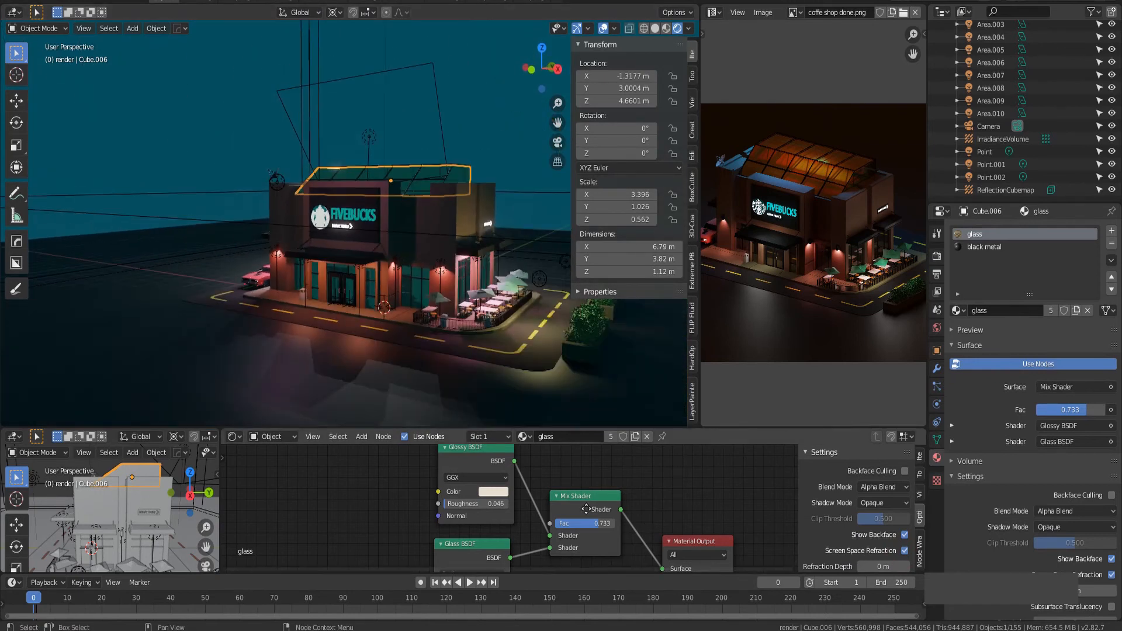
{"action": "middle_click_drag", "start_coordinate": [626, 519], "coordinate": [514, 520]}
{"action": "scroll", "coordinate": [515, 520], "scroll_direction": "down", "scroll_amount": 4}
{"action": "left_click_drag", "start_coordinate": [576, 533], "coordinate": [599, 556]}
{"action": "middle_click_drag", "start_coordinate": [552, 499], "coordinate": [555, 528]}
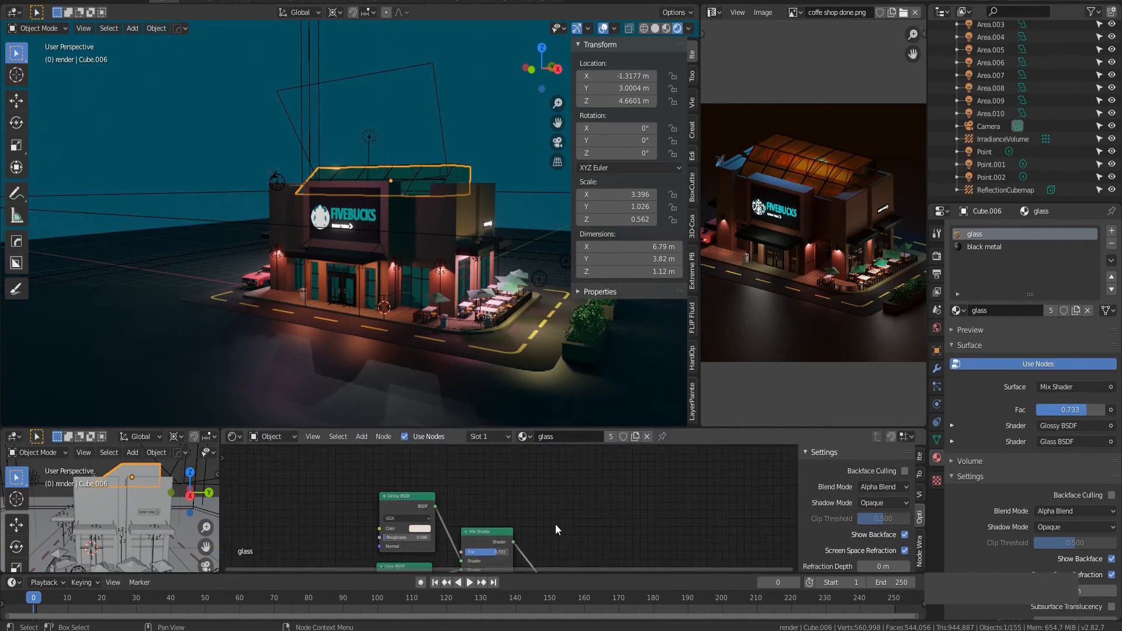
{"action": "key", "text": "shift+a"}
{"action": "left_click", "coordinate": [555, 480]}
{"action": "type", "text": "tra"}
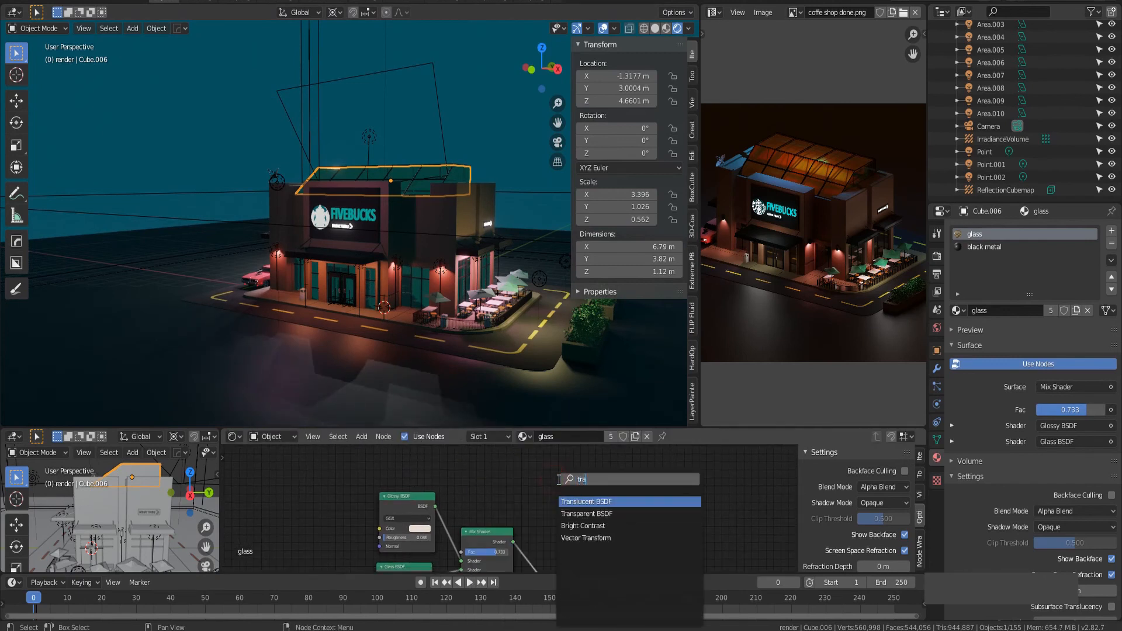
{"action": "left_click", "coordinate": [606, 501]}
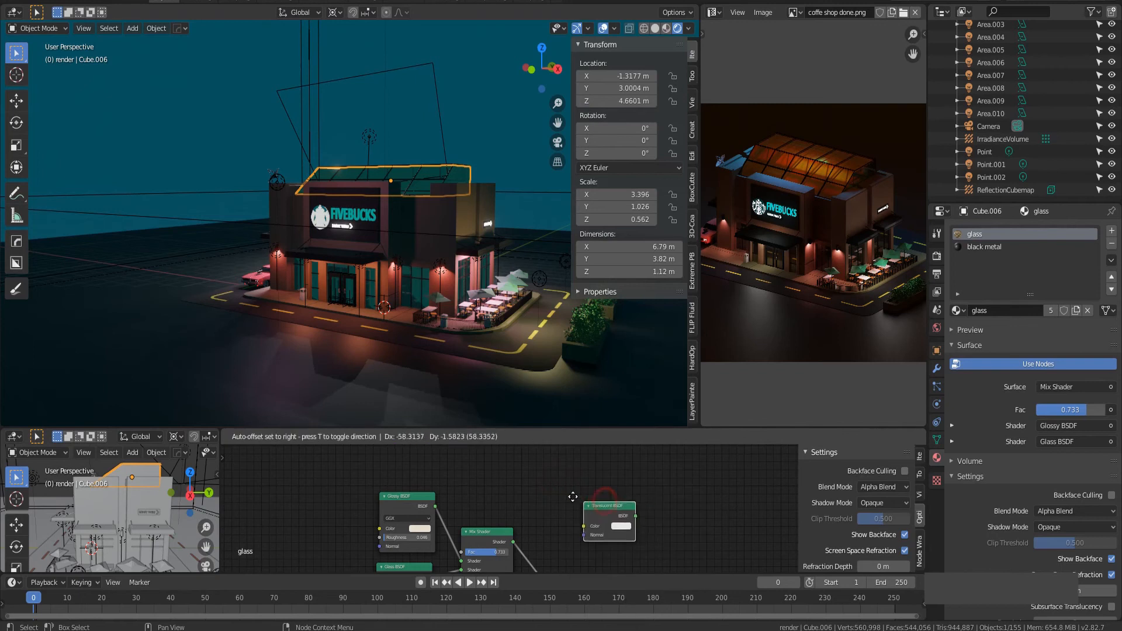
{"action": "left_click", "coordinate": [563, 482]}
Combine the Translucent BSDF with the existing glass mix through a new Mix Shader and arrange the nodes so it precedes the Material Output.
{"action": "middle_click_drag", "start_coordinate": [565, 519], "coordinate": [538, 465]}
{"action": "right_click_drag", "start_coordinate": [542, 456], "coordinate": [455, 489], "text": "ctrl+shift"}
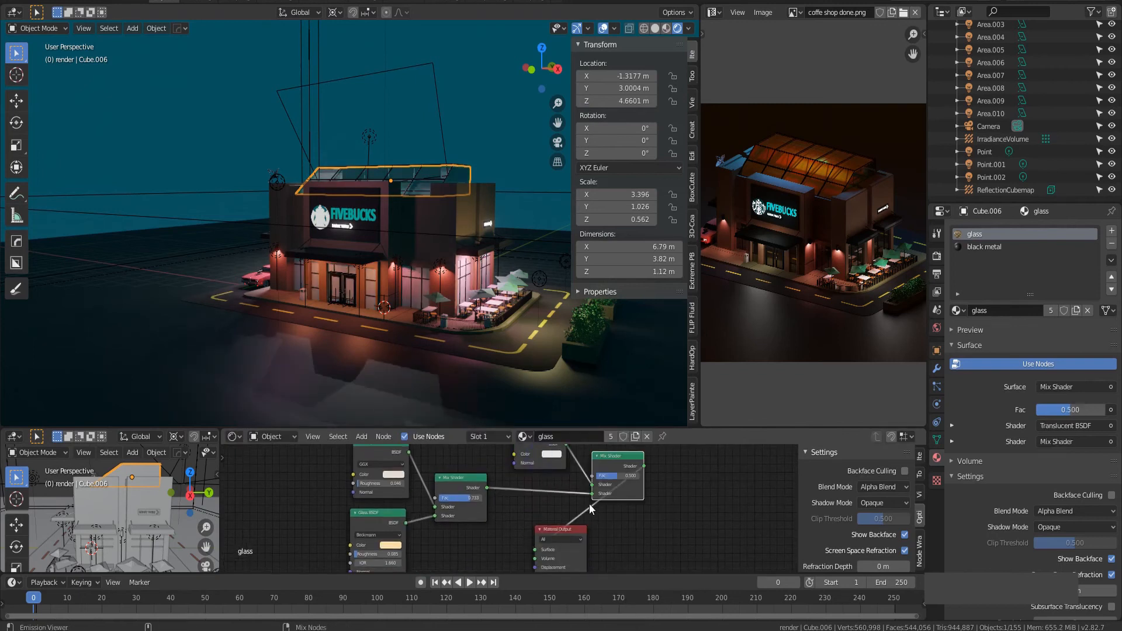
{"action": "key", "text": "g"}
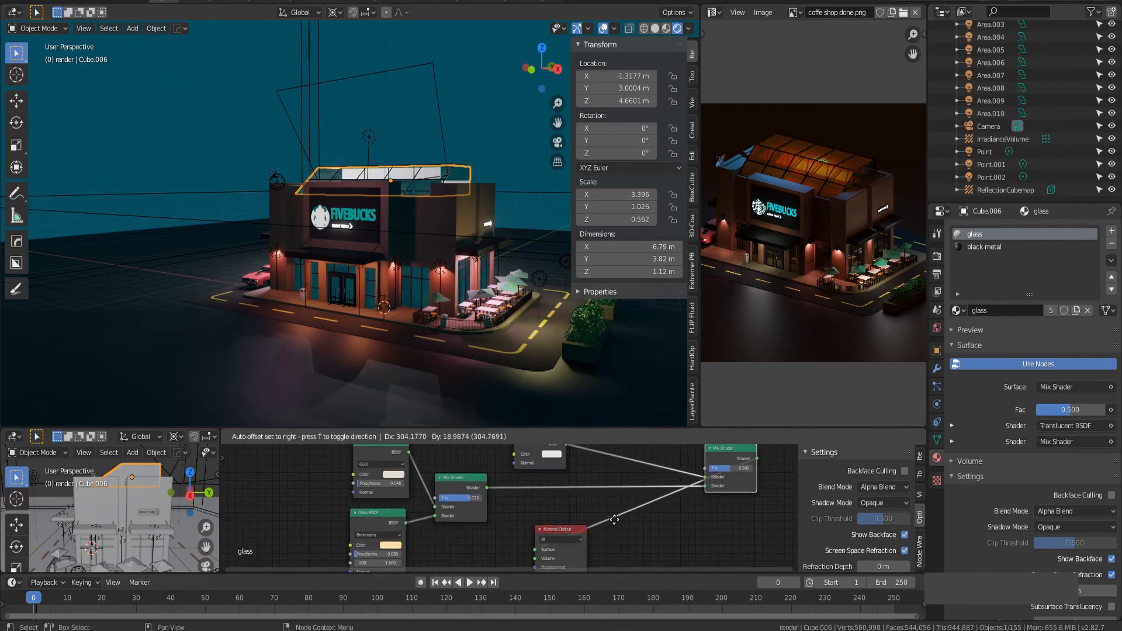
{"action": "left_click", "coordinate": [560, 523]}
{"action": "scroll", "coordinate": [570, 529], "scroll_direction": "up", "scroll_amount": 3}
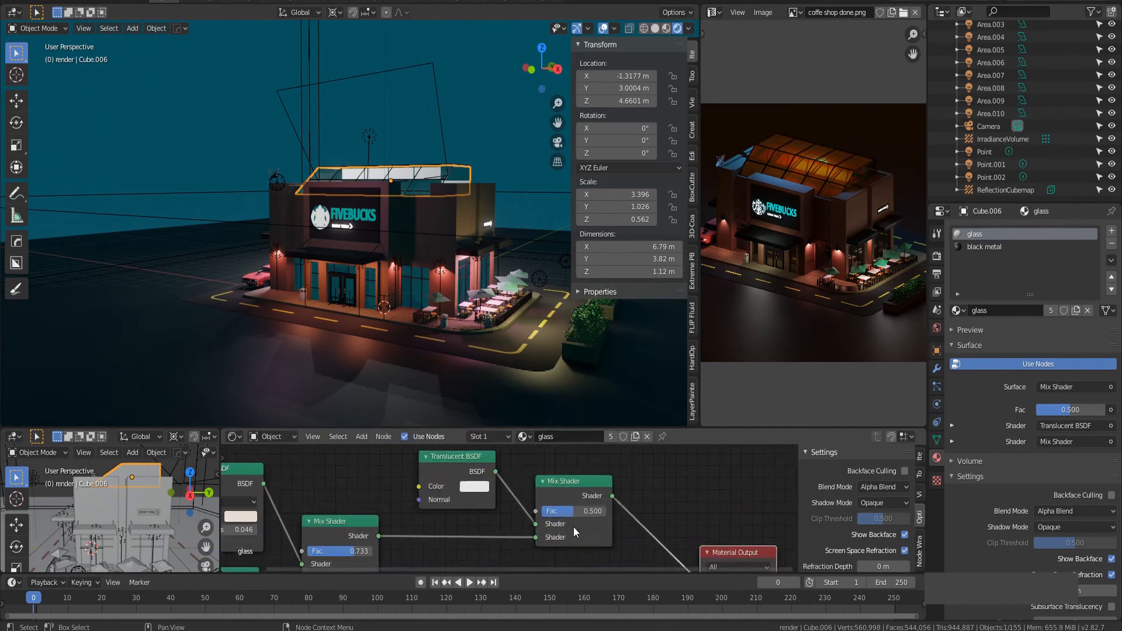
Set the new Mix Shader's factor to about 0.583 while judging the glass roof up close.
{"action": "middle_click_drag", "start_coordinate": [406, 331], "coordinate": [377, 354]}
{"action": "scroll", "coordinate": [409, 228], "scroll_direction": "up", "scroll_amount": 4}
{"action": "middle_click_drag", "start_coordinate": [412, 225], "coordinate": [476, 399], "text": "shift"}
{"action": "scroll", "coordinate": [380, 254], "scroll_direction": "up", "scroll_amount": 3}
{"action": "mouse_move", "coordinate": [576, 512]}
{"action": "left_mouse_down"}
{"action": "mouse_move", "coordinate": [629, 512]}
{"action": "mouse_move", "coordinate": [595, 511]}
{"action": "left_mouse_up"}
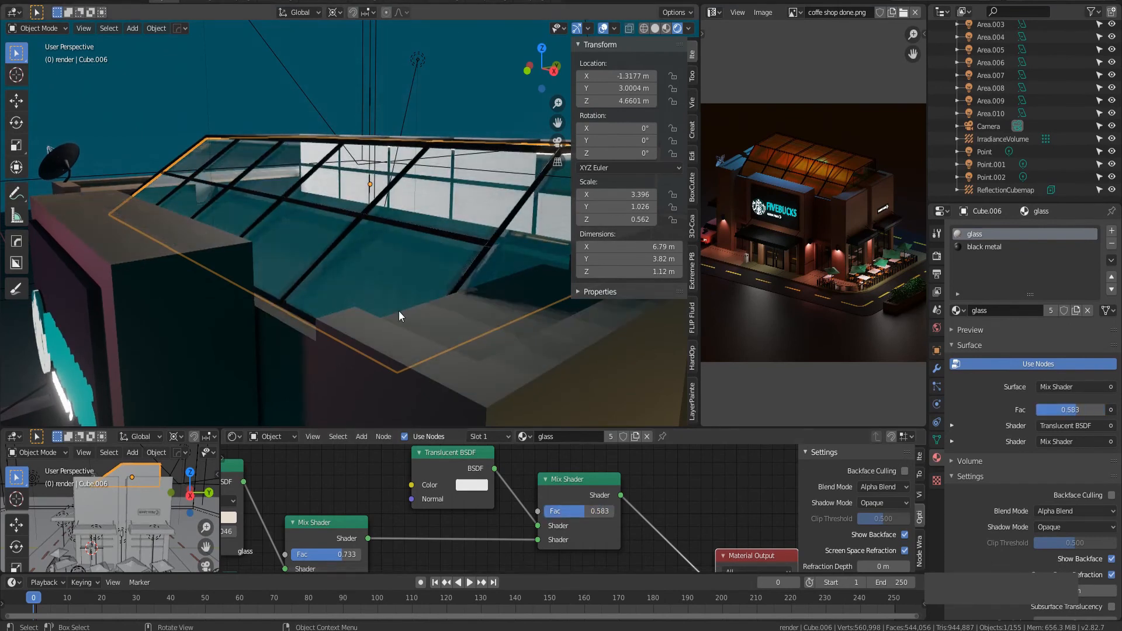
Examine the building and its glass roof from several angles and compare them with the reference render.
{"action": "scroll", "coordinate": [399, 310], "scroll_direction": "down", "scroll_amount": 8}
{"action": "scroll", "coordinate": [377, 327], "scroll_direction": "up", "scroll_amount": 4}
{"action": "scroll", "coordinate": [388, 333], "scroll_direction": "down", "scroll_amount": 6}
{"action": "scroll", "coordinate": [811, 279], "scroll_direction": "down", "scroll_amount": 1}
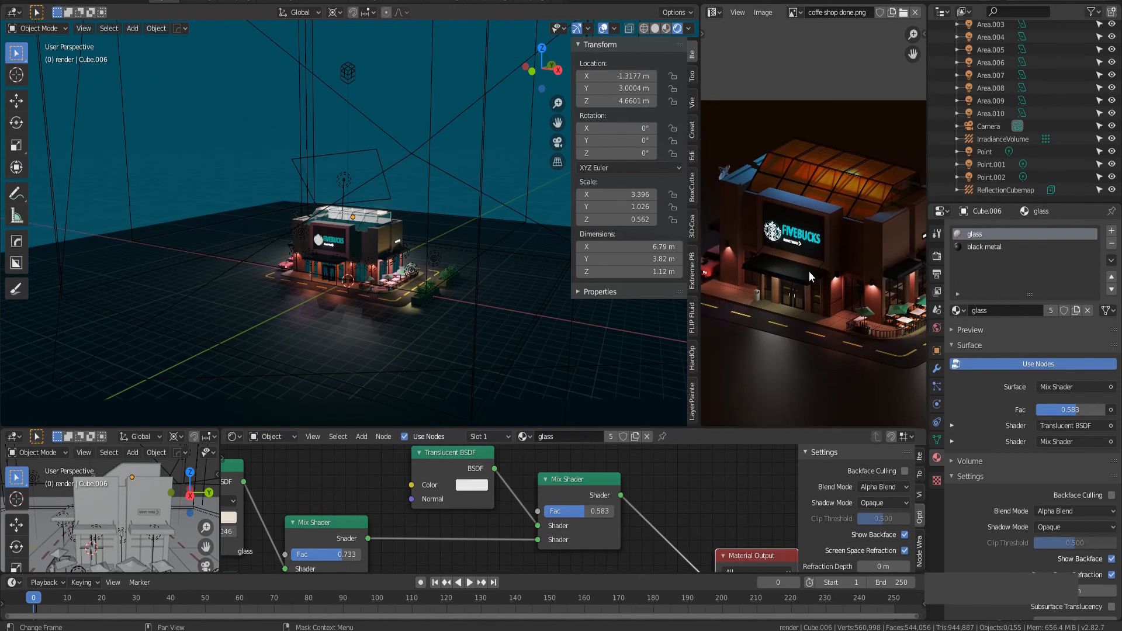
{"action": "scroll", "coordinate": [810, 273], "scroll_direction": "down", "scroll_amount": 1}
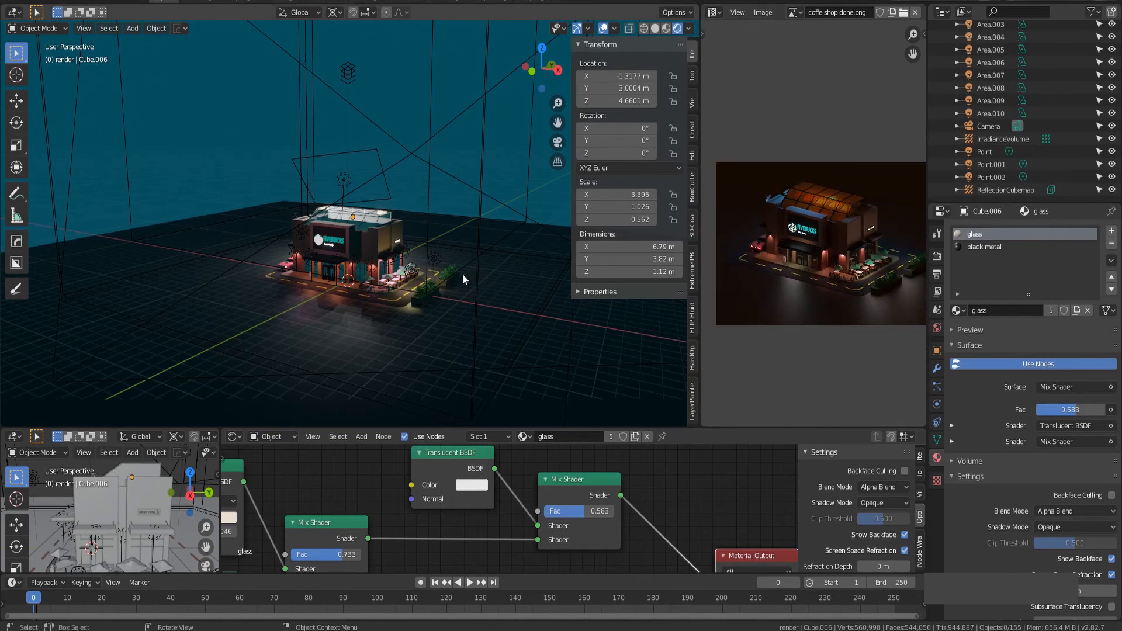
{"action": "scroll", "coordinate": [461, 273], "scroll_direction": "up", "scroll_amount": 6}
{"action": "middle_click_drag", "start_coordinate": [347, 211], "coordinate": [303, 235]}
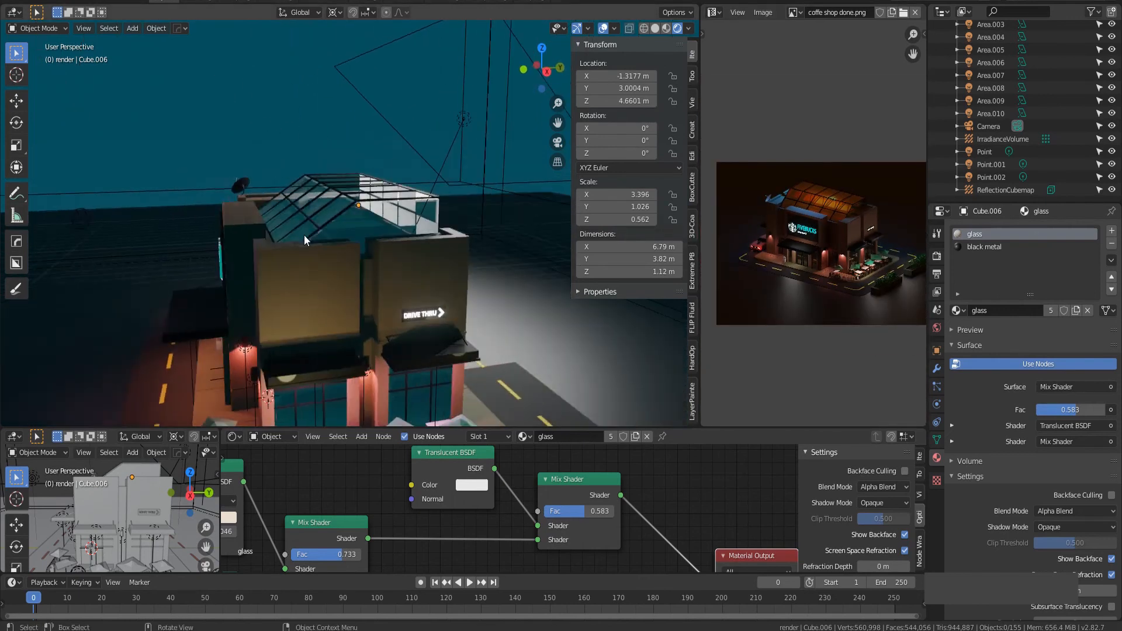
{"action": "scroll", "coordinate": [312, 257], "scroll_direction": "down", "scroll_amount": 6}
{"action": "scroll", "coordinate": [333, 303], "scroll_direction": "up", "scroll_amount": 5}
{"action": "middle_click_drag", "start_coordinate": [344, 321], "coordinate": [391, 286]}
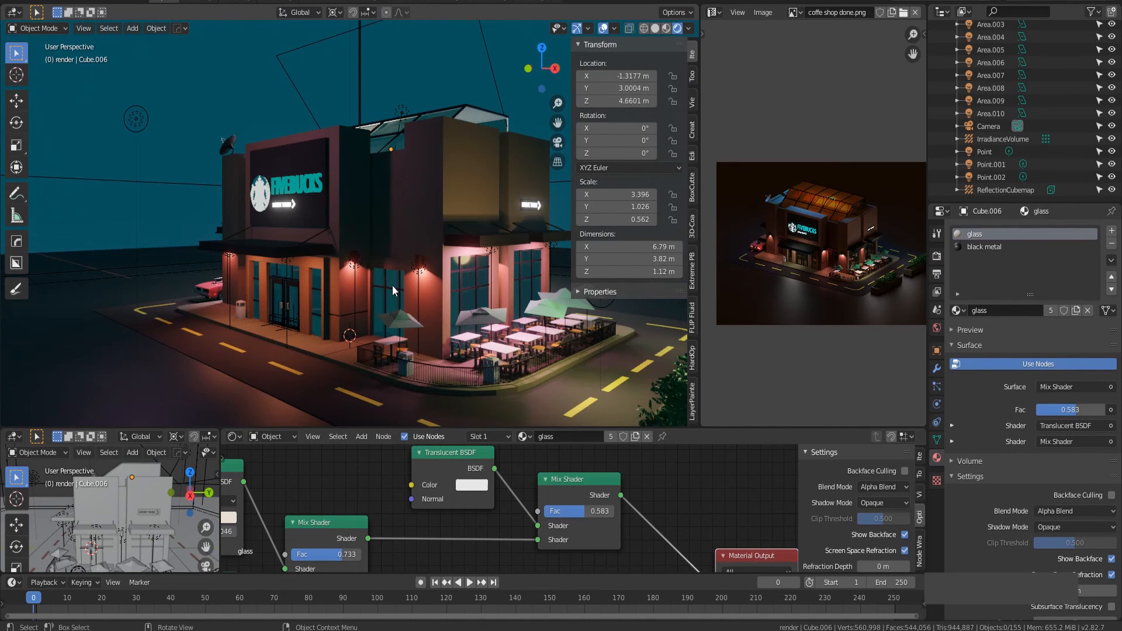
Bring up the World's background settings and switch the shader nodes from the object to the World.
{"action": "left_click", "coordinate": [936, 327]}
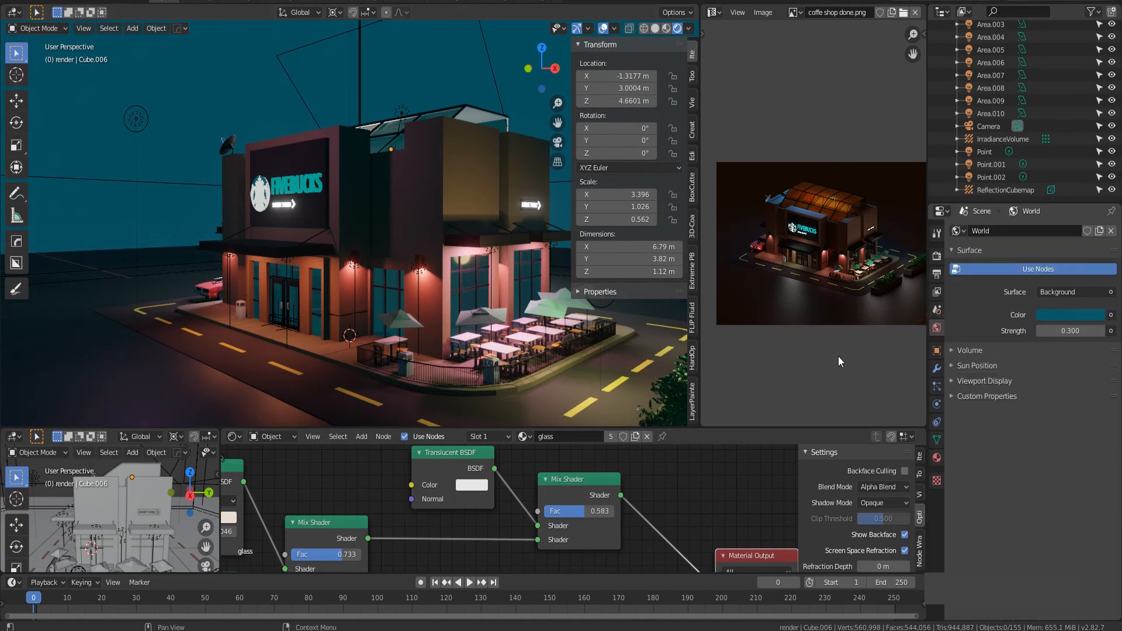
{"action": "left_click", "coordinate": [271, 437]}
{"action": "left_click", "coordinate": [297, 467]}
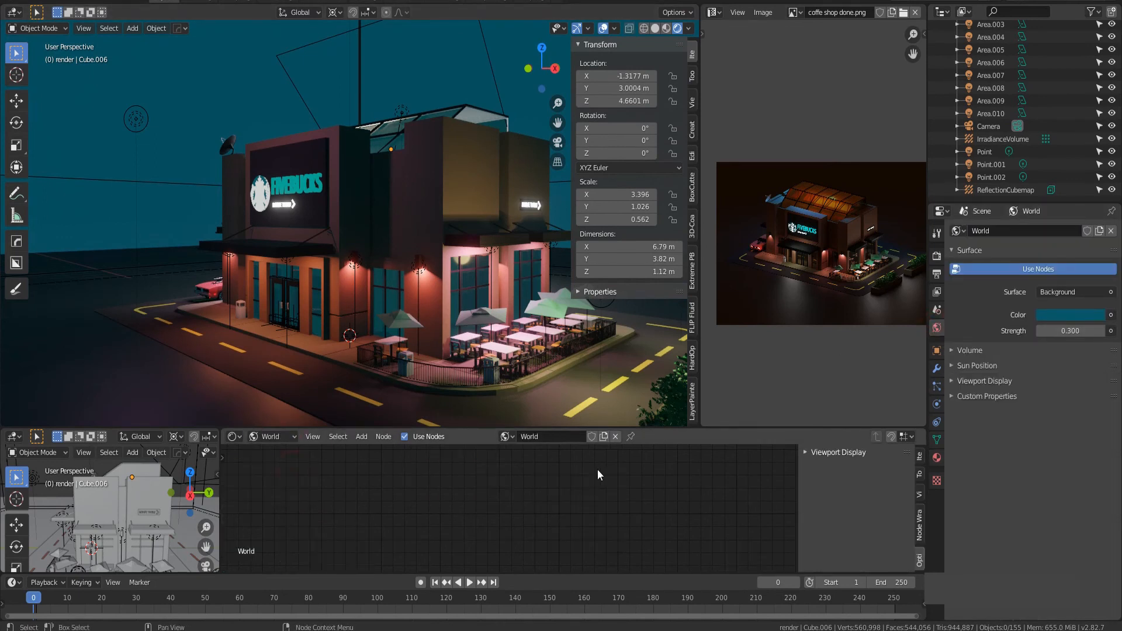
Plug an Environment Texture into the colour of the World's Background shader.
{"action": "scroll", "coordinate": [482, 485], "scroll_direction": "down", "scroll_amount": 4}
{"action": "middle_click_drag", "start_coordinate": [340, 528], "coordinate": [471, 507]}
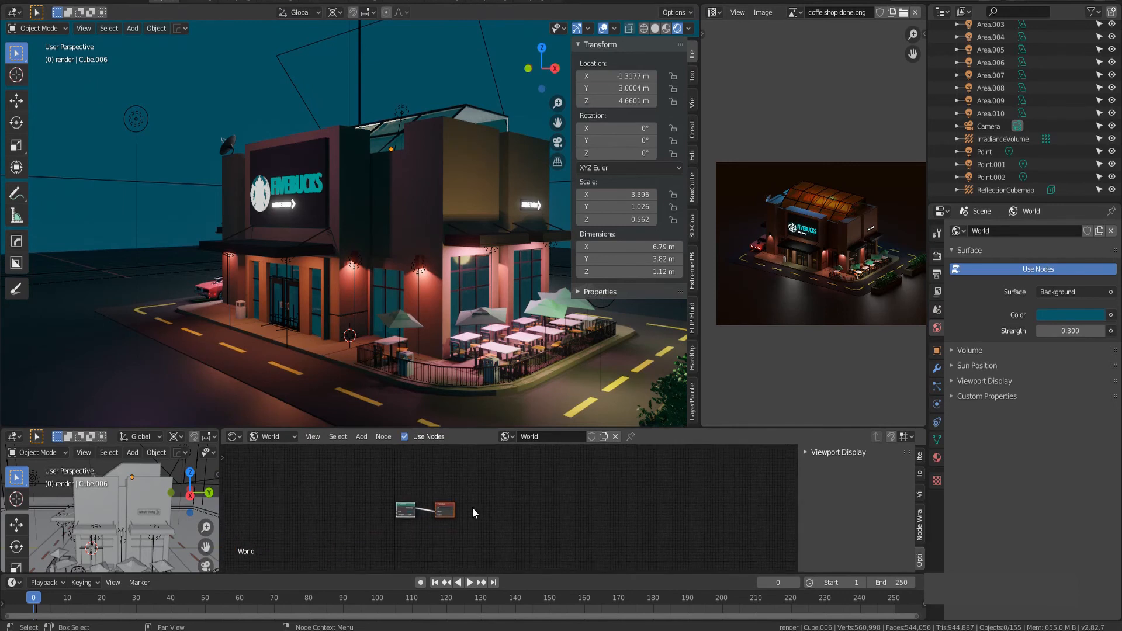
{"action": "scroll", "coordinate": [491, 508], "scroll_direction": "up", "scroll_amount": 3}
{"action": "middle_click_drag", "start_coordinate": [368, 519], "coordinate": [465, 511]}
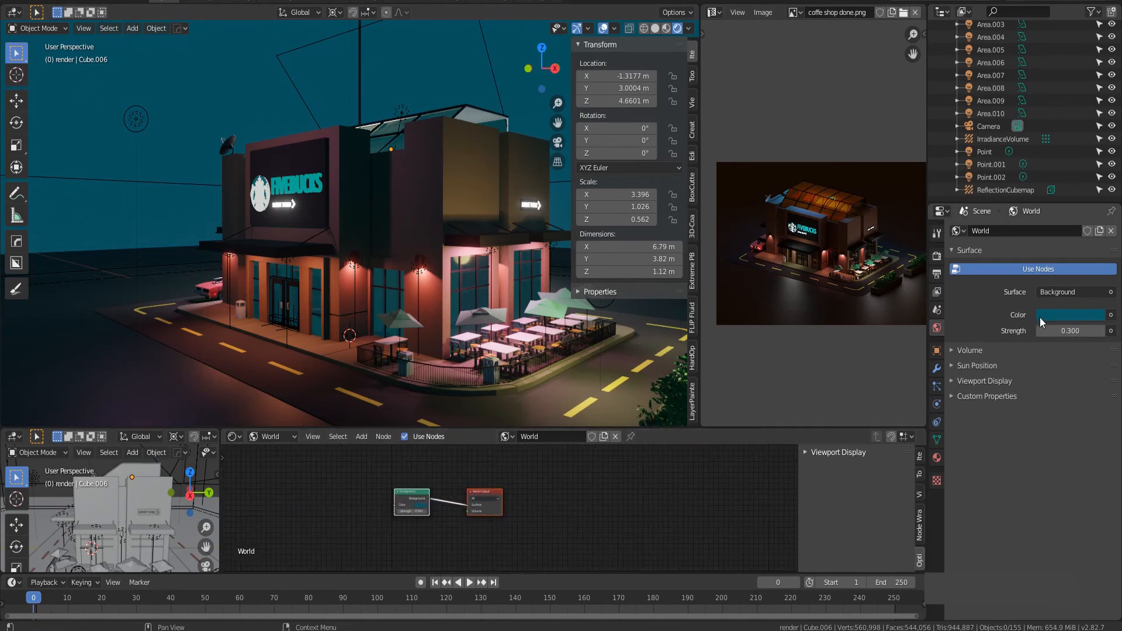
{"action": "left_click", "coordinate": [1110, 315]}
{"action": "left_click", "coordinate": [873, 373]}
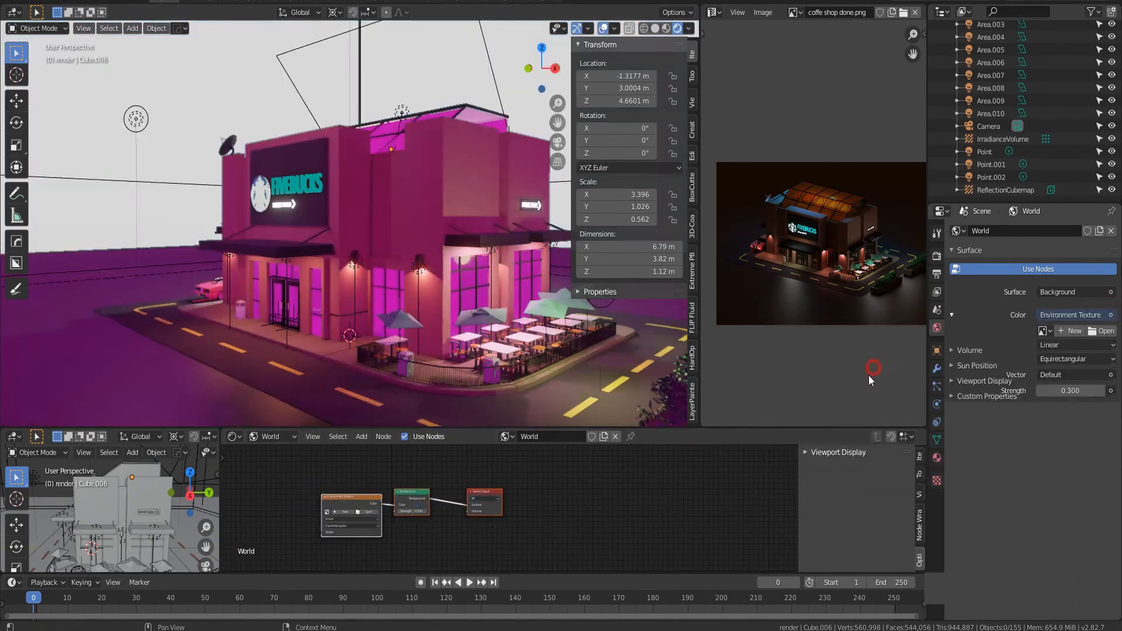
Load kiara_5_noon_4k.hdr from the hdri heaven folder into the Environment Texture node.
{"action": "middle_click_drag", "start_coordinate": [523, 499], "coordinate": [683, 489]}
{"action": "scroll", "coordinate": [524, 516], "scroll_direction": "up", "scroll_amount": 4}
{"action": "scroll", "coordinate": [523, 515], "scroll_direction": "up", "scroll_amount": 3}
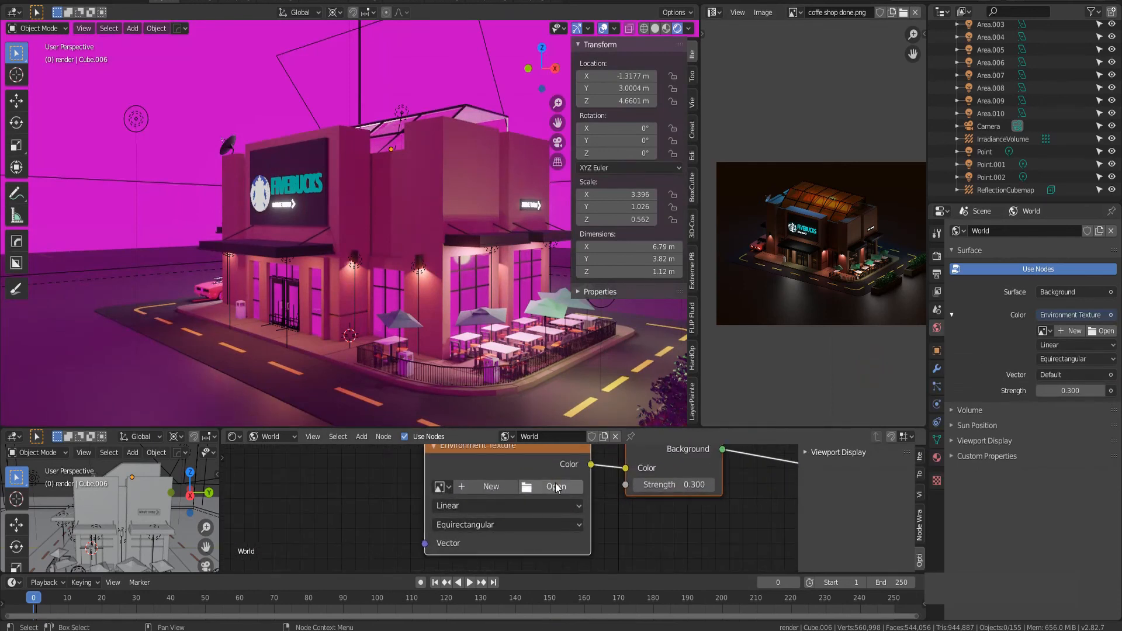
{"action": "left_click", "coordinate": [555, 482]}
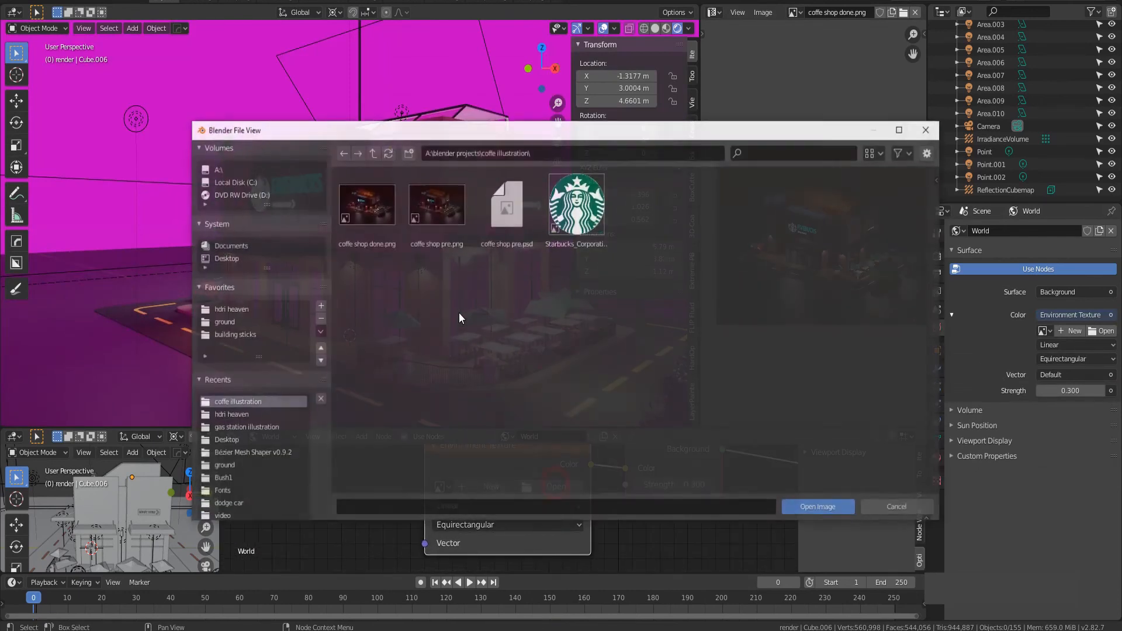
{"action": "left_click", "coordinate": [225, 415]}
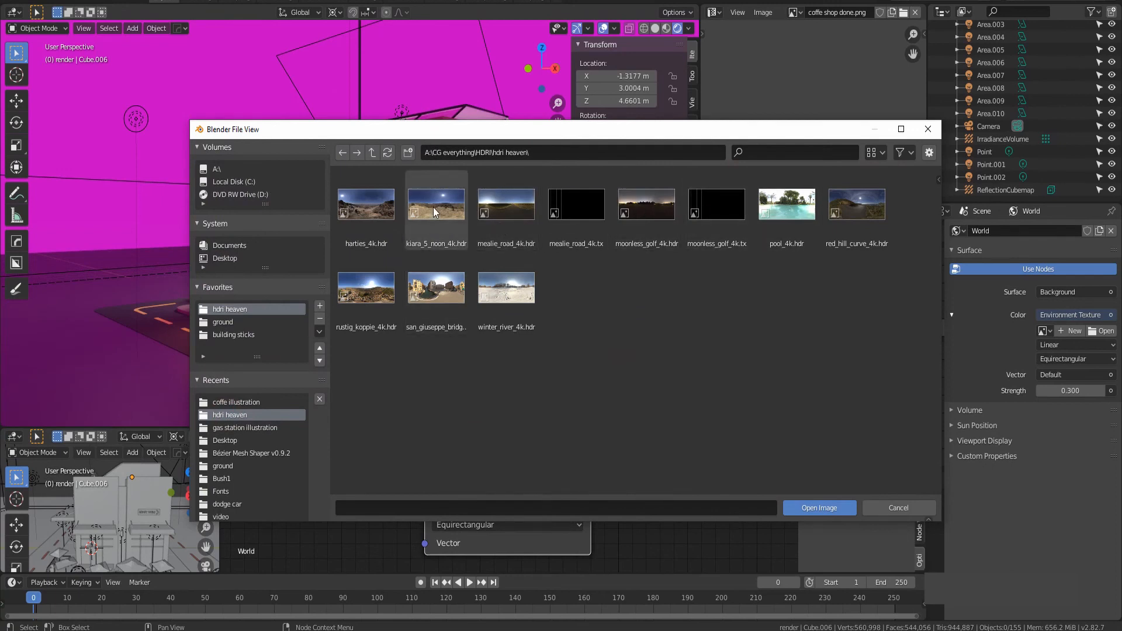
{"action": "left_click", "coordinate": [456, 211]}
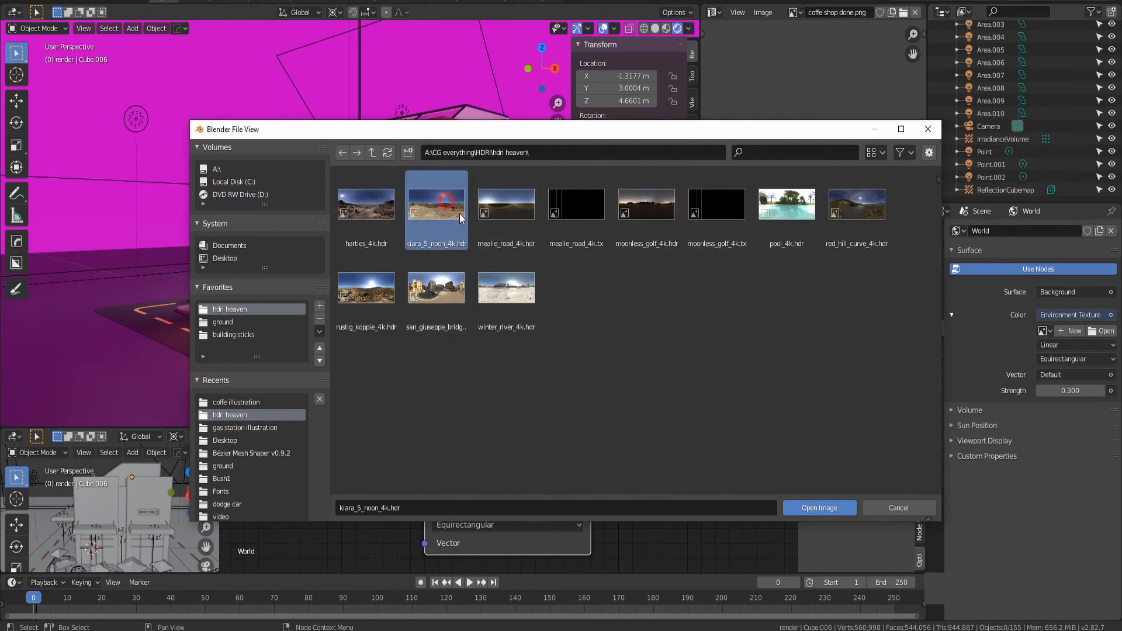
{"action": "left_click", "coordinate": [810, 508]}
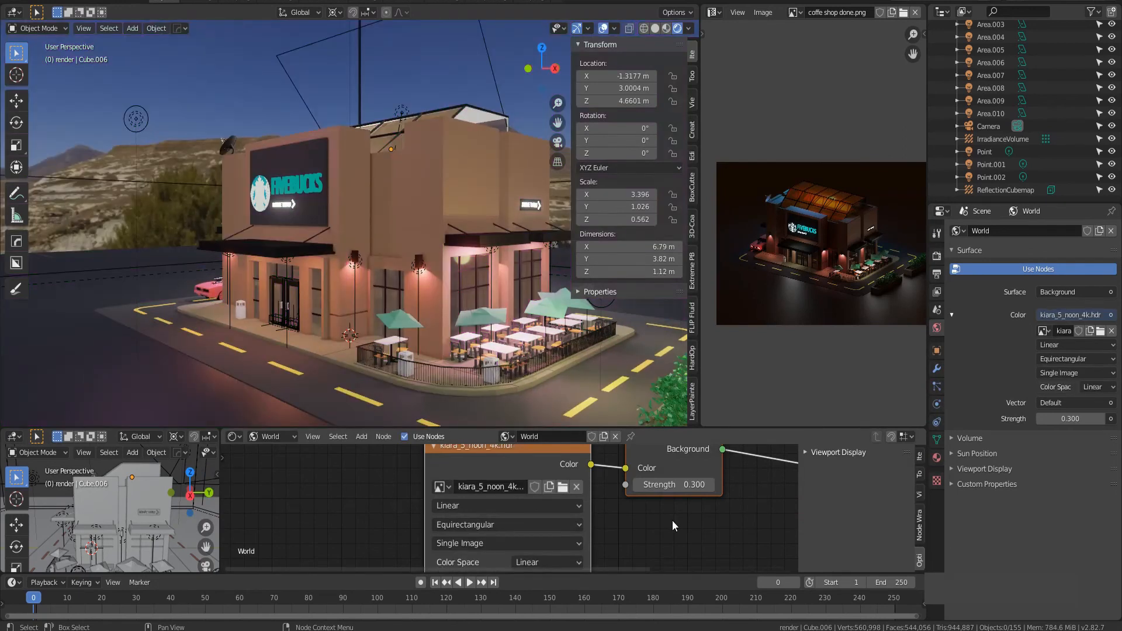
View the scene through the camera and turn off the viewport overlays.
{"action": "scroll", "coordinate": [410, 333], "scroll_direction": "down", "scroll_amount": 4}
{"action": "middle_click_drag", "start_coordinate": [541, 338], "coordinate": [303, 307]}
{"action": "key", "text": "KP_0"}
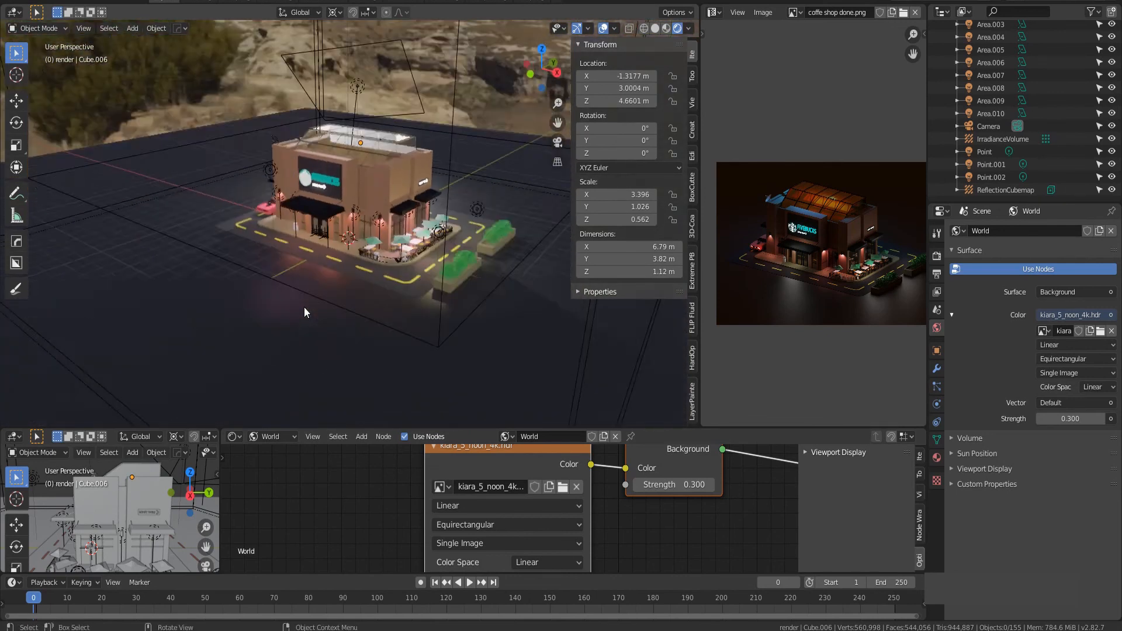
{"action": "left_click", "coordinate": [603, 29]}
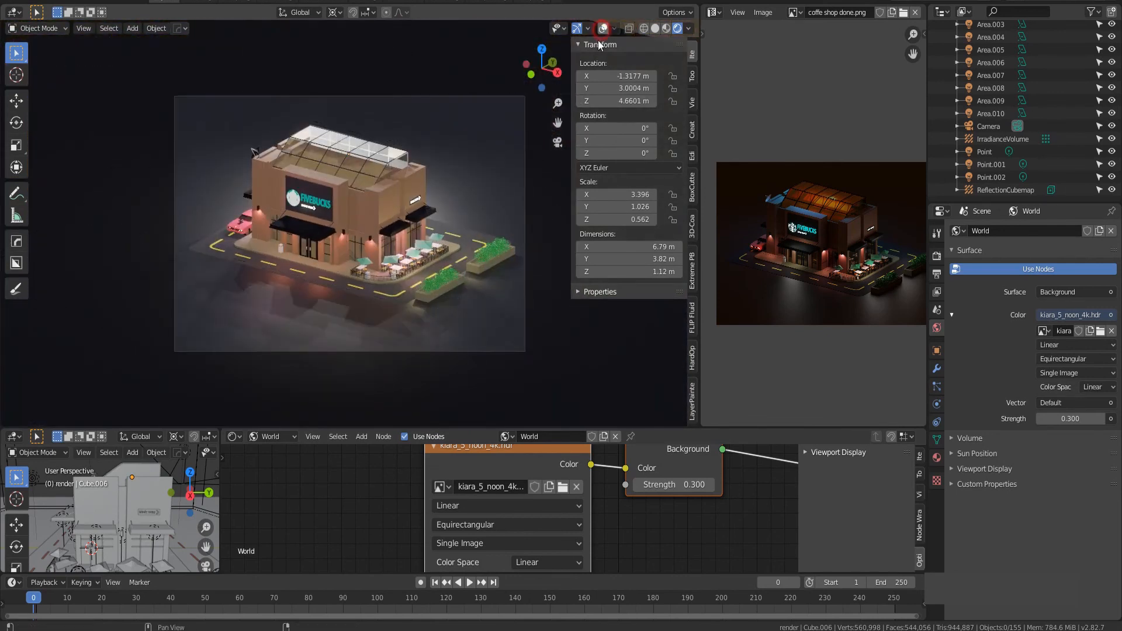
Bake the indirect lighting from the Eevee render settings with the new HDRI background.
{"action": "left_click", "coordinate": [936, 256]}
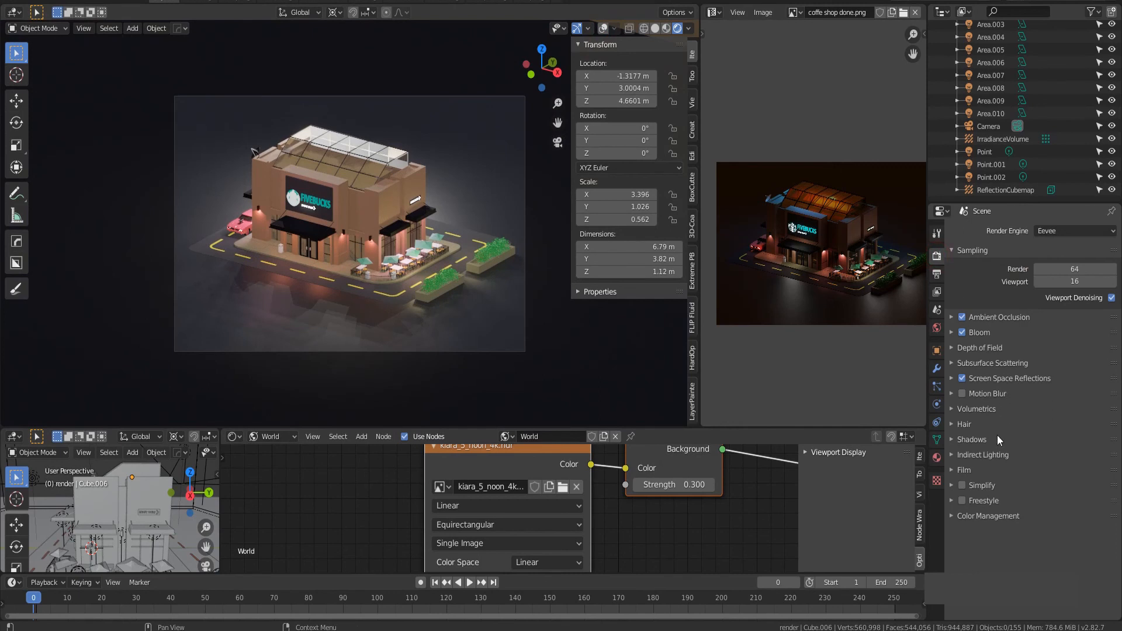
{"action": "left_click", "coordinate": [952, 454]}
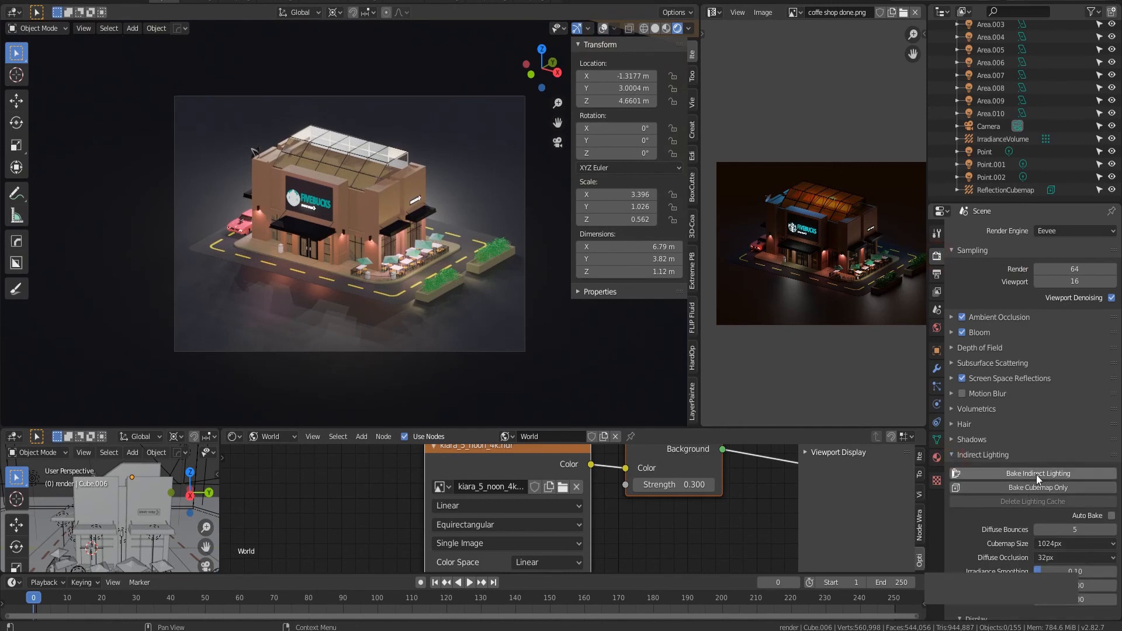
{"action": "left_click", "coordinate": [1036, 475]}
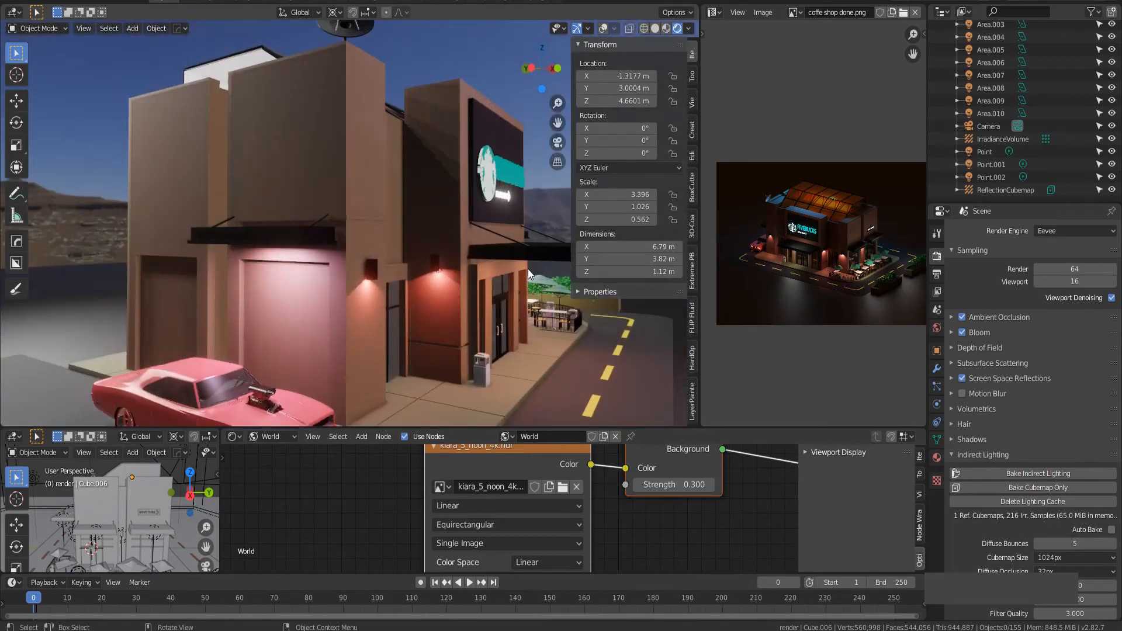
Inspect the baked lighting around the building and set the World background strength to 0.200.
{"action": "scroll", "coordinate": [528, 268], "scroll_direction": "down", "scroll_amount": 4}
{"action": "middle_click_drag", "start_coordinate": [527, 269], "coordinate": [292, 290]}
{"action": "scroll", "coordinate": [423, 292], "scroll_direction": "up", "scroll_amount": 3}
{"action": "middle_click_drag", "start_coordinate": [345, 257], "coordinate": [423, 314]}
{"action": "scroll", "coordinate": [383, 282], "scroll_direction": "up", "scroll_amount": 3}
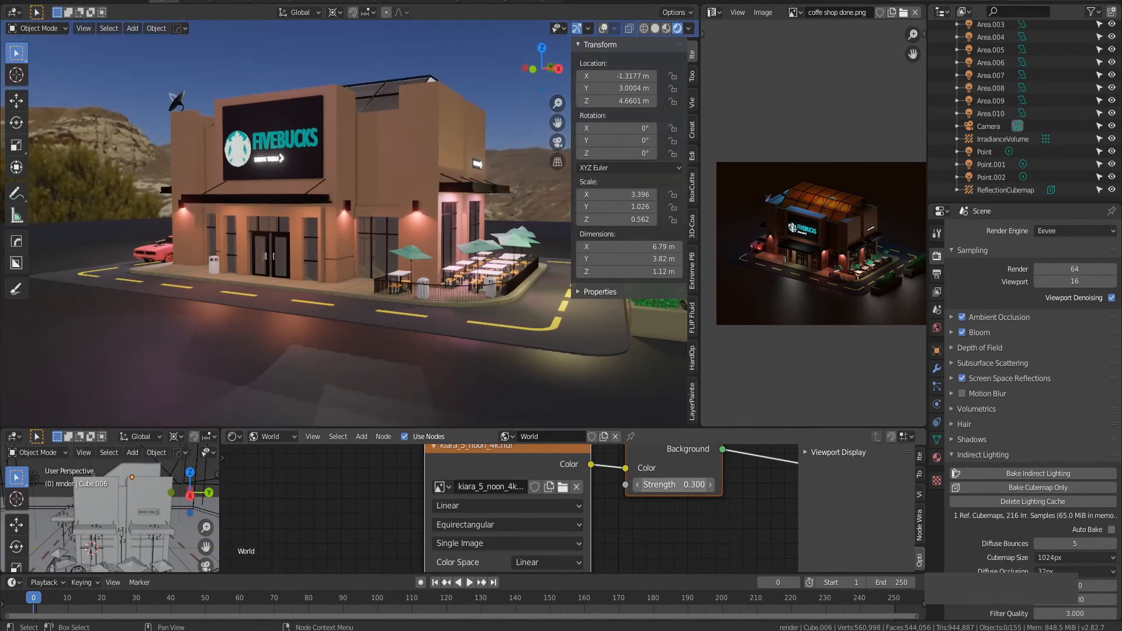
{"action": "left_click_drag", "start_coordinate": [683, 486], "coordinate": [678, 487]}
{"action": "scroll", "coordinate": [502, 335], "scroll_direction": "down", "scroll_amount": 3}
{"action": "middle_click_drag", "start_coordinate": [501, 335], "coordinate": [339, 275]}
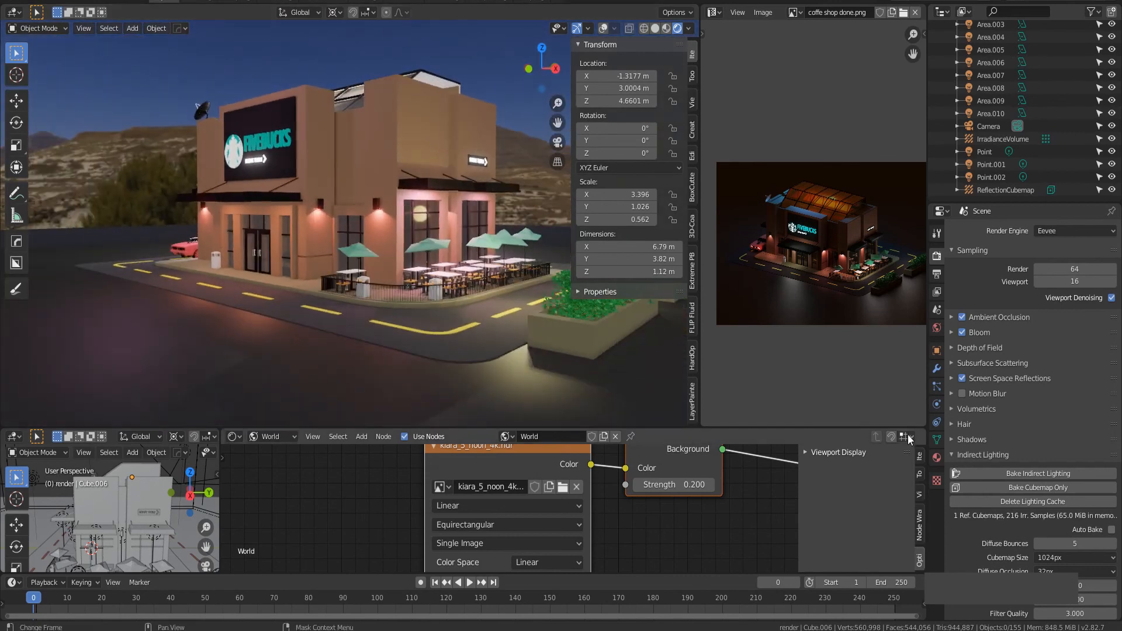
Delete the baked lighting cache and set the World background strength to 0.100.
{"action": "left_click", "coordinate": [1039, 501]}
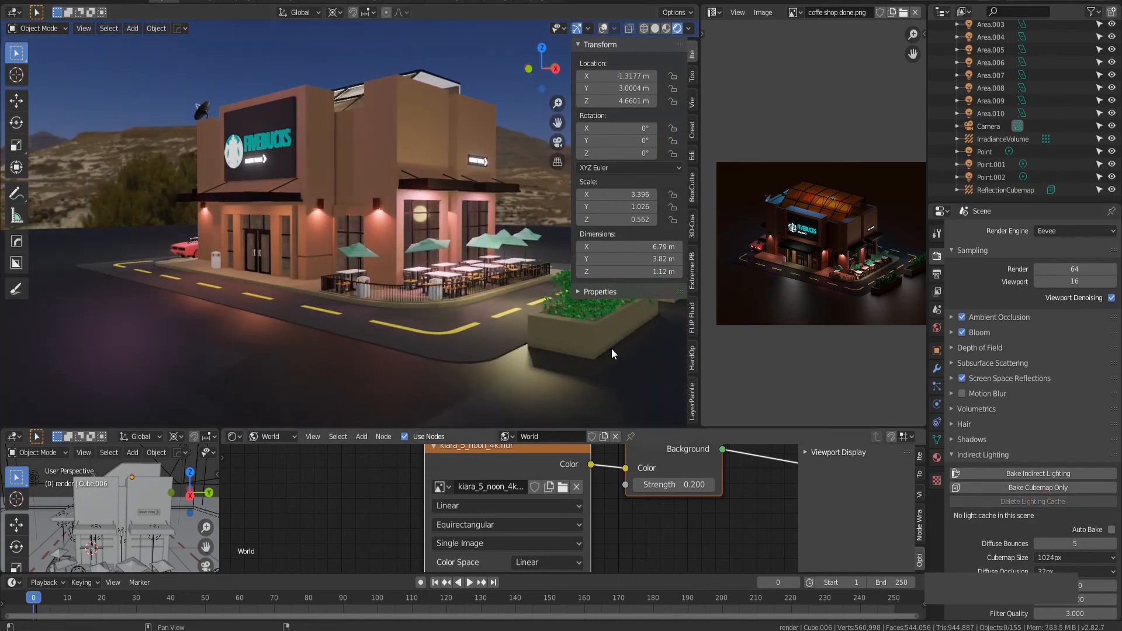
{"action": "scroll", "coordinate": [364, 293], "scroll_direction": "up", "scroll_amount": 2}
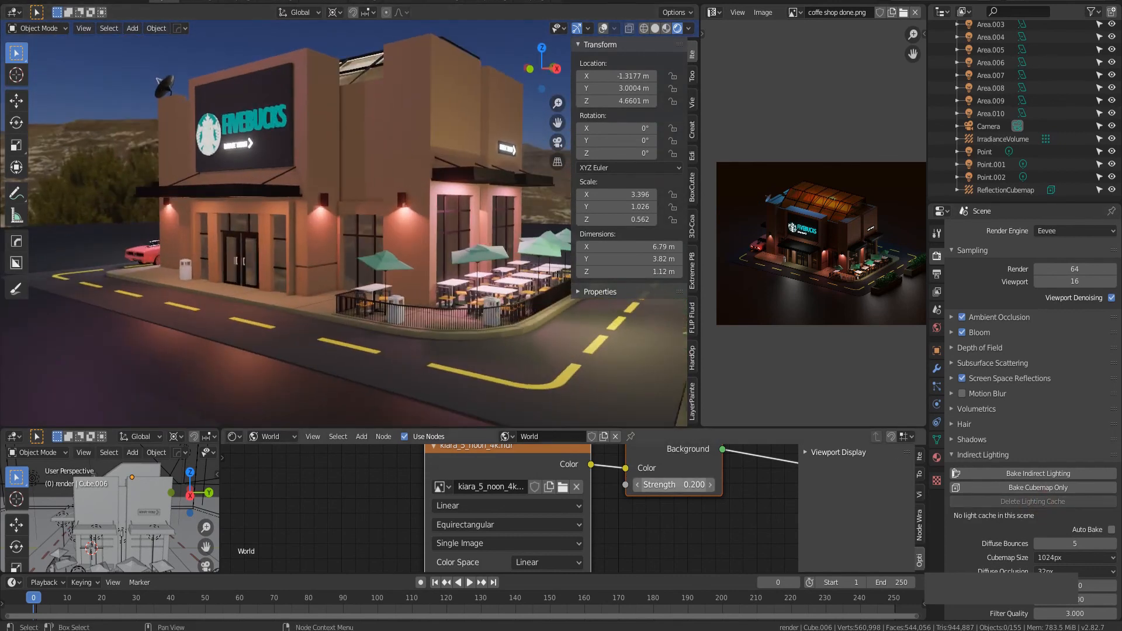
{"action": "mouse_move", "coordinate": [673, 484]}
{"action": "left_mouse_down"}
{"action": "mouse_move", "coordinate": [650, 485]}
{"action": "mouse_move", "coordinate": [662, 485]}
{"action": "left_mouse_up"}
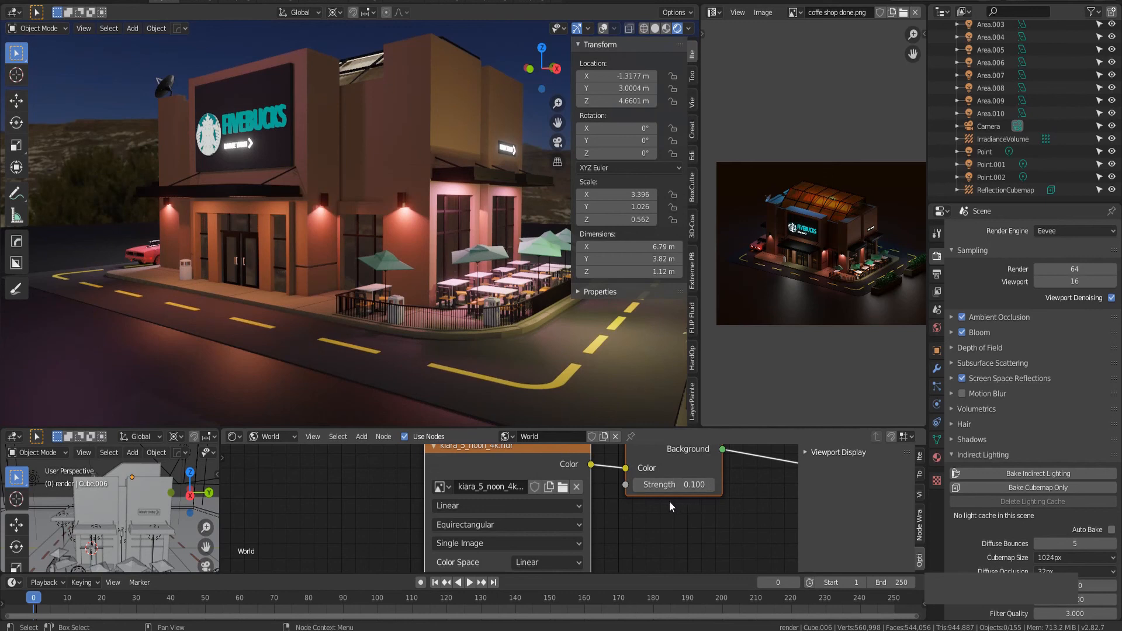
Return to the camera view and rebake the indirect lighting for the dimmer background.
{"action": "mouse_move", "coordinate": [408, 286]}
{"action": "middle_mouse_down"}
{"action": "mouse_move", "coordinate": [471, 308]}
{"action": "mouse_move", "coordinate": [525, 293]}
{"action": "mouse_move", "coordinate": [390, 293]}
{"action": "mouse_move", "coordinate": [408, 306]}
{"action": "middle_mouse_up"}
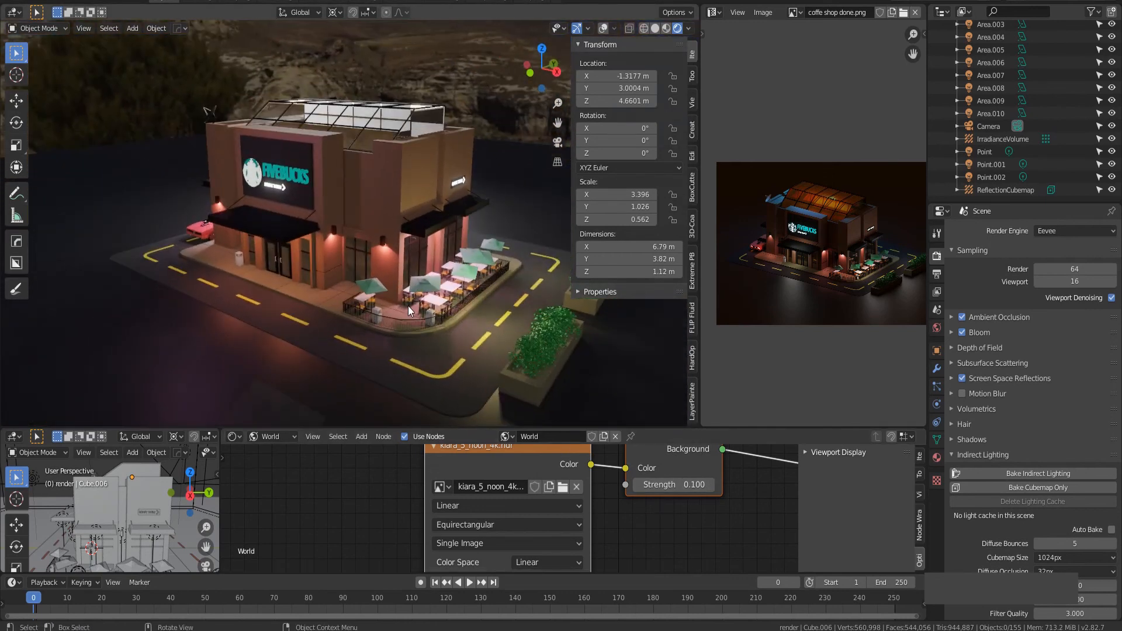
{"action": "key", "text": "KP_0"}
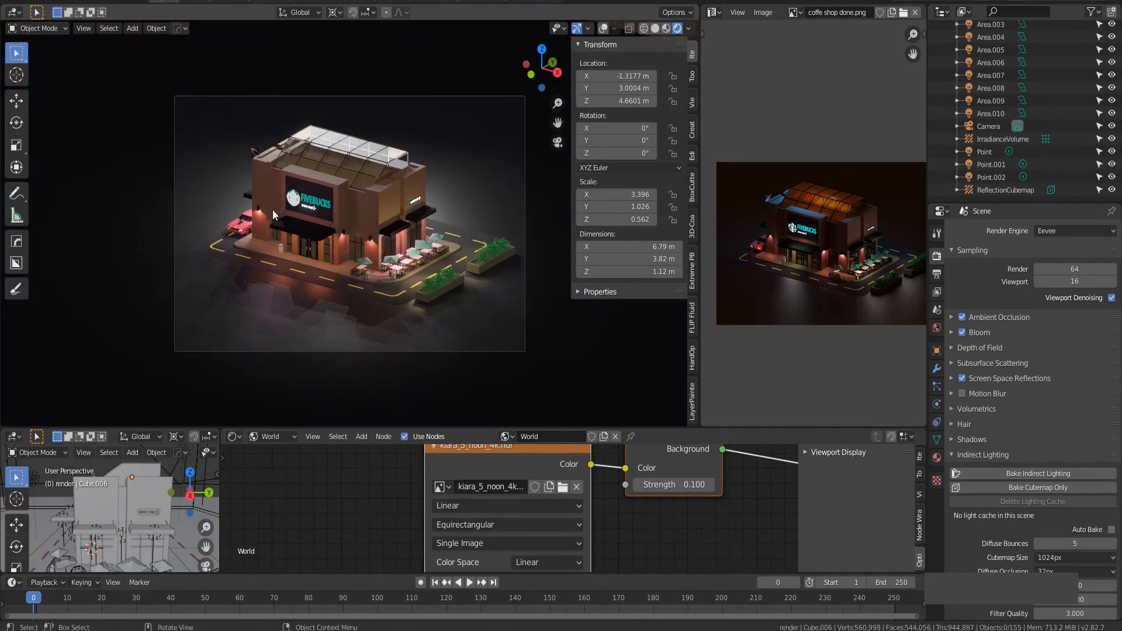
{"action": "left_click", "coordinate": [1057, 474]}
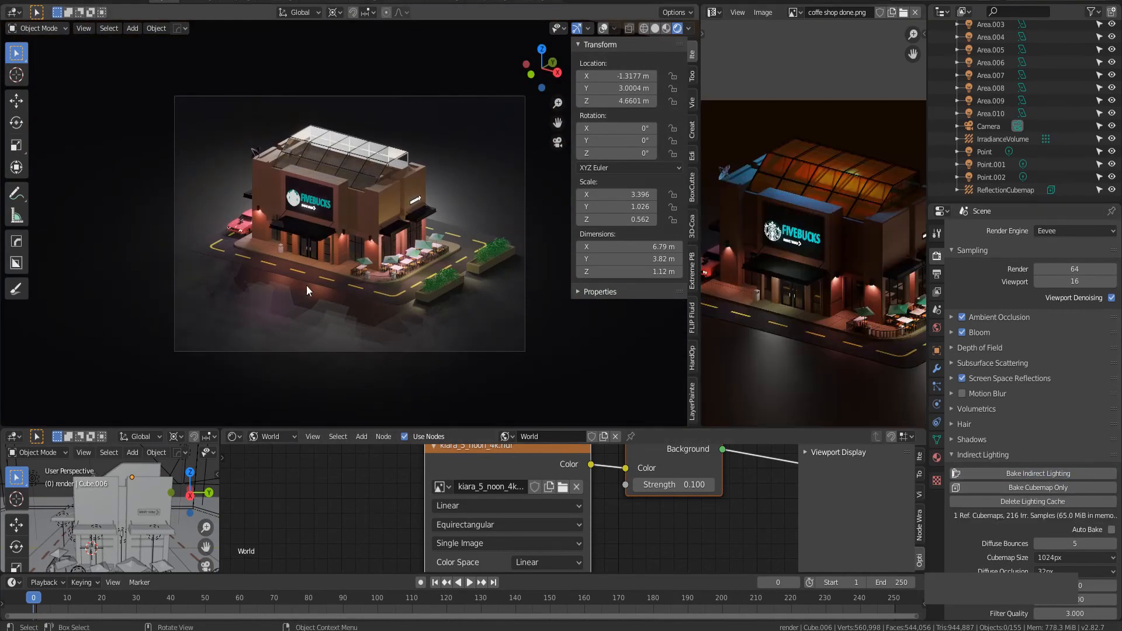
Compare the rebaked camera view with the reference render and bring up the World's background settings.
{"action": "scroll", "coordinate": [326, 229], "scroll_direction": "up", "scroll_amount": 2}
{"action": "scroll", "coordinate": [328, 226], "scroll_direction": "down", "scroll_amount": 3}
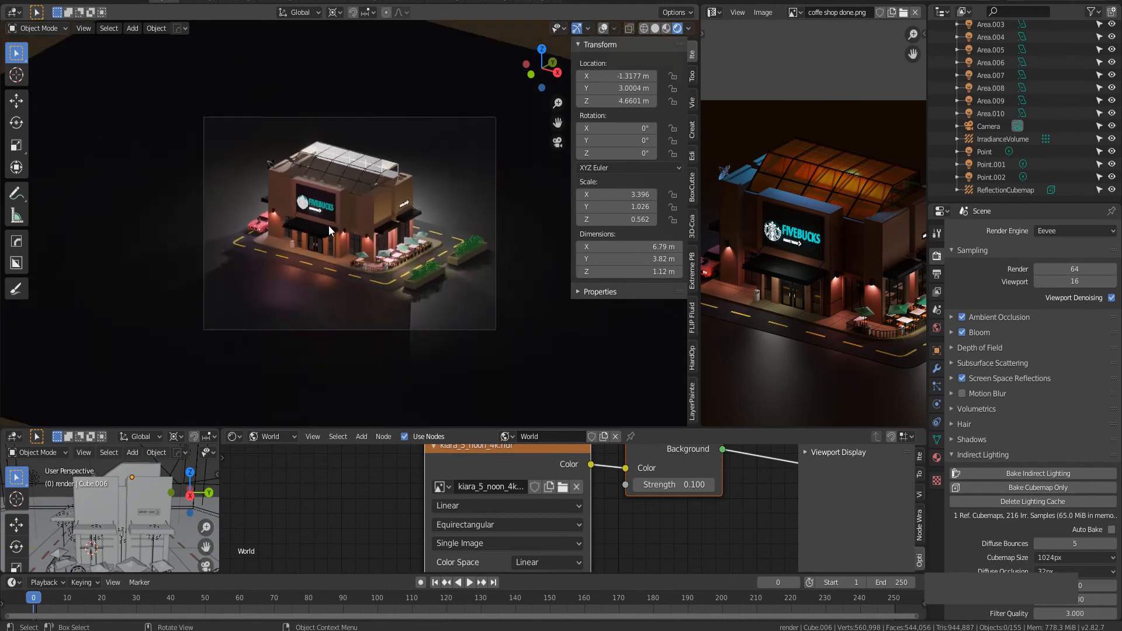
{"action": "scroll", "coordinate": [329, 228], "scroll_direction": "up", "scroll_amount": 2}
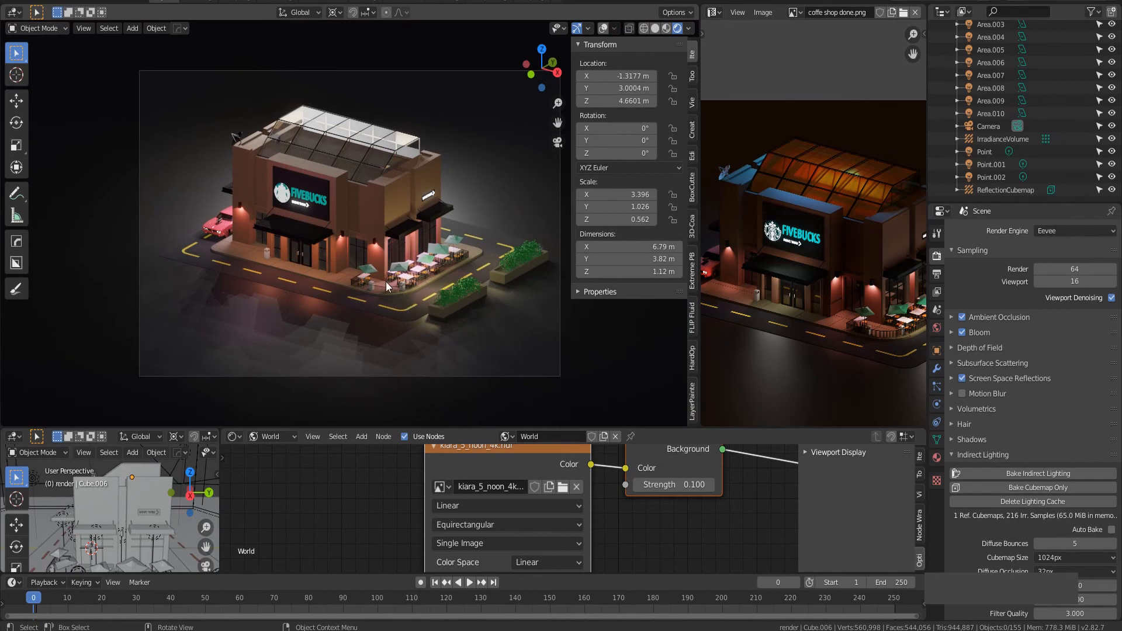
{"action": "scroll", "coordinate": [772, 314], "scroll_direction": "down", "scroll_amount": 1}
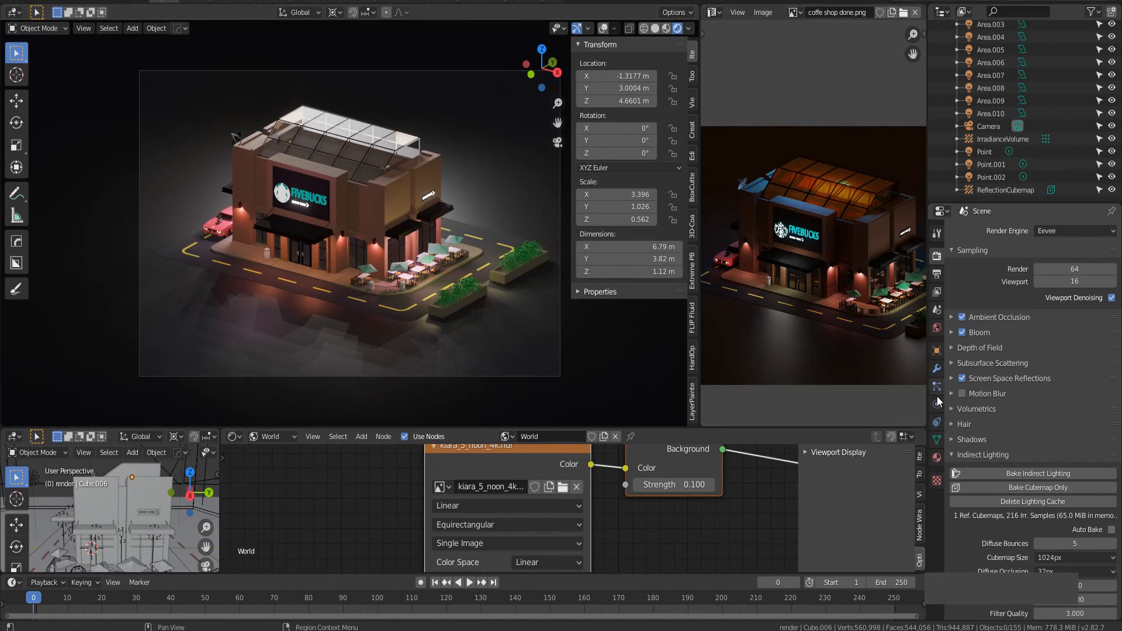
{"action": "left_click", "coordinate": [938, 327]}
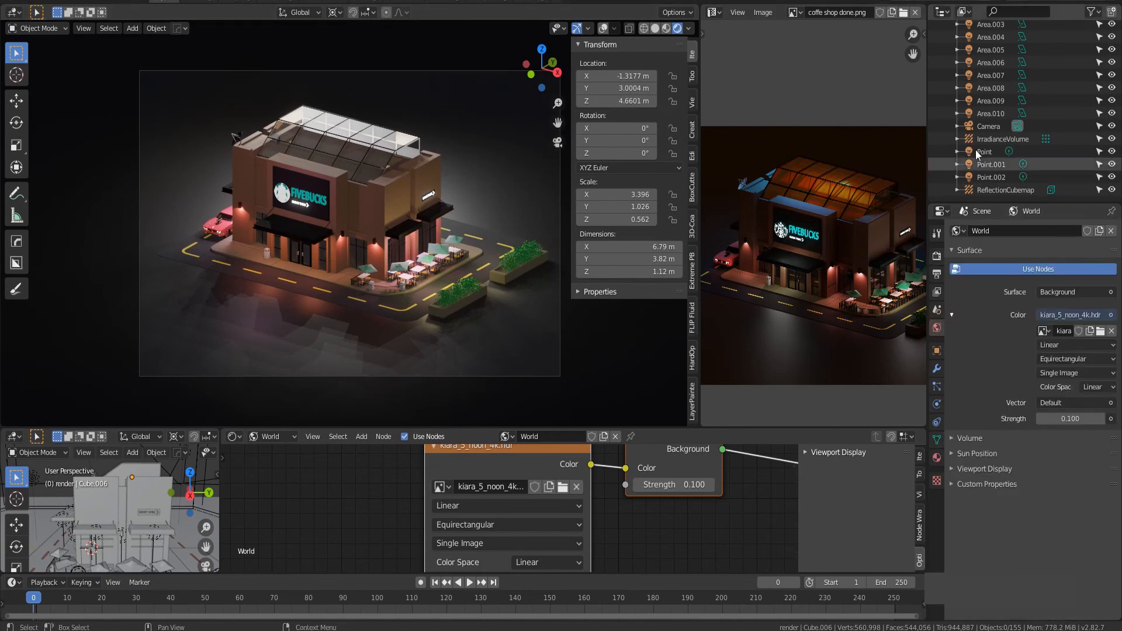